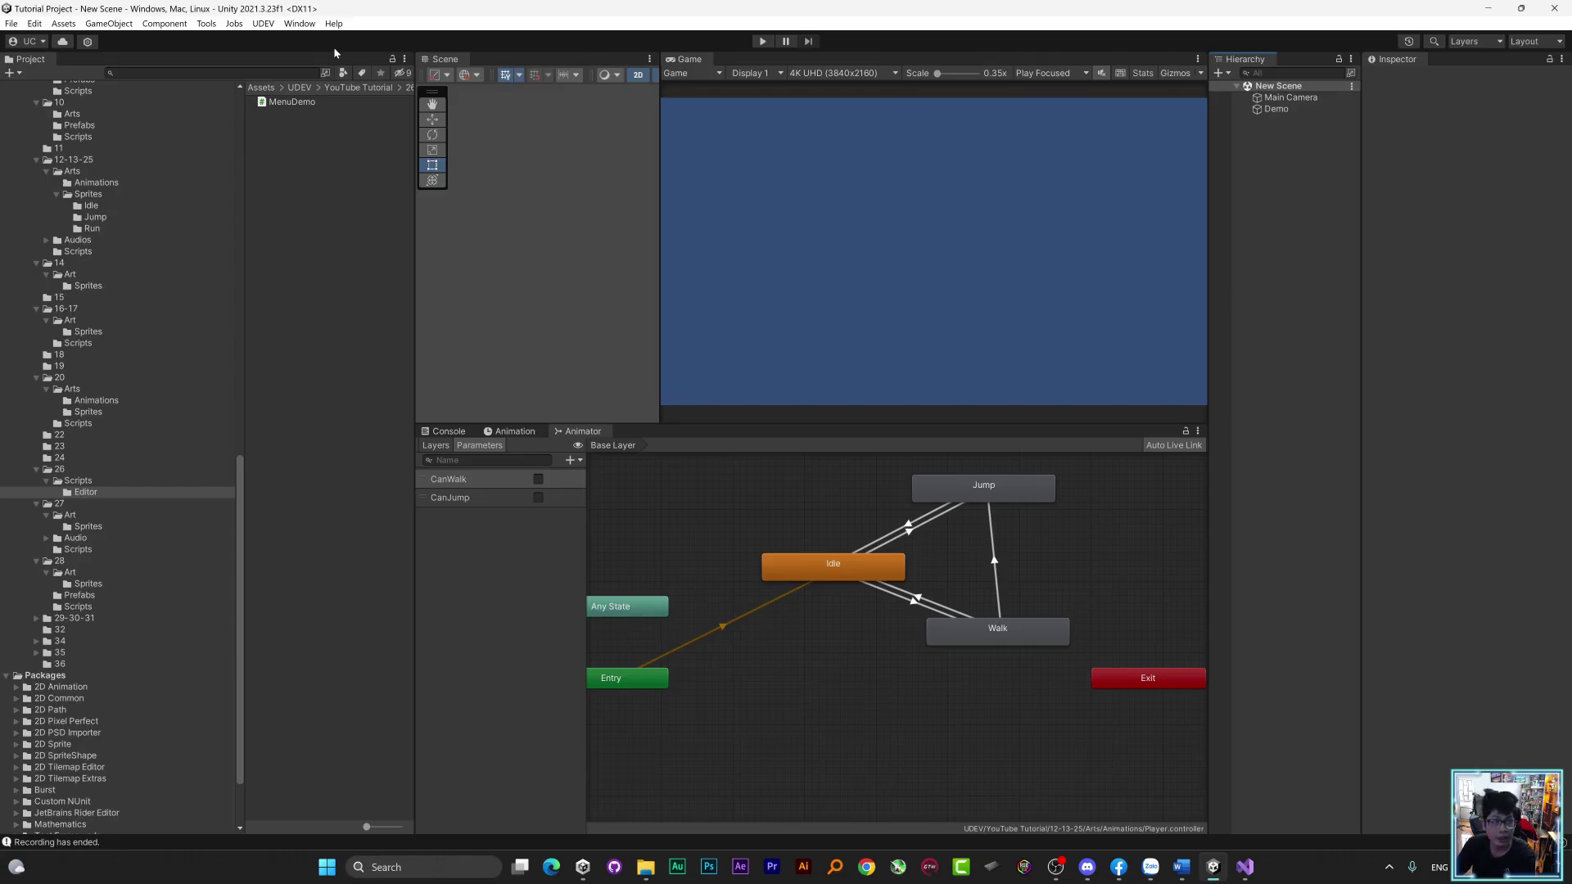
# Check that the UDEV menu lists MenuDemo1 and MenuDemo2, then bring up MenuDemo.cs in Visual Studio
pyautogui.click(260, 24)
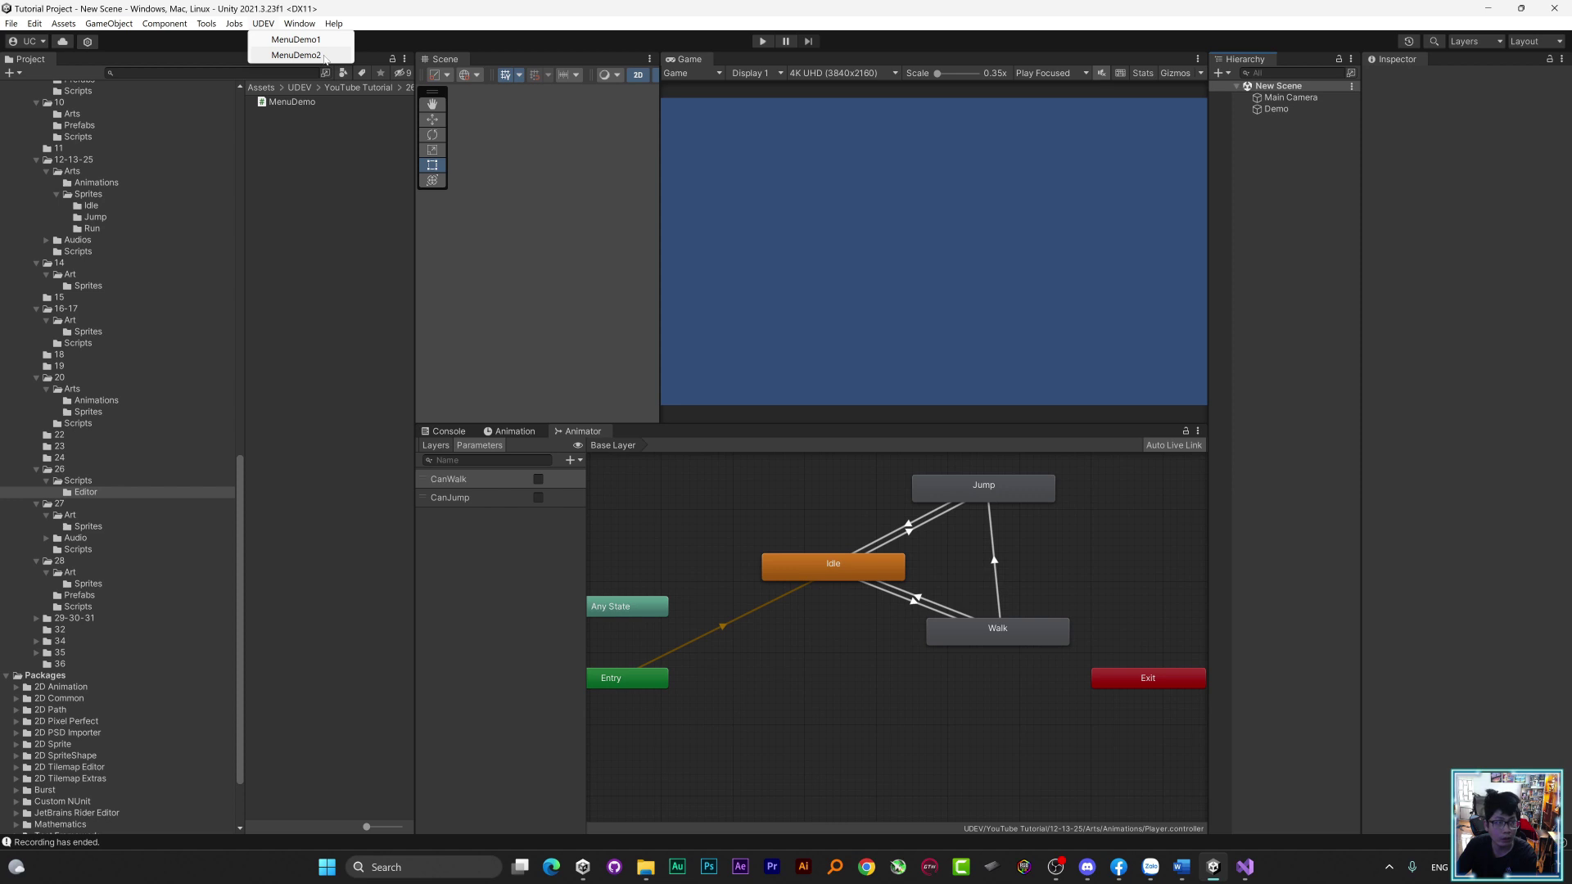
pyautogui.moveTo(326, 23)
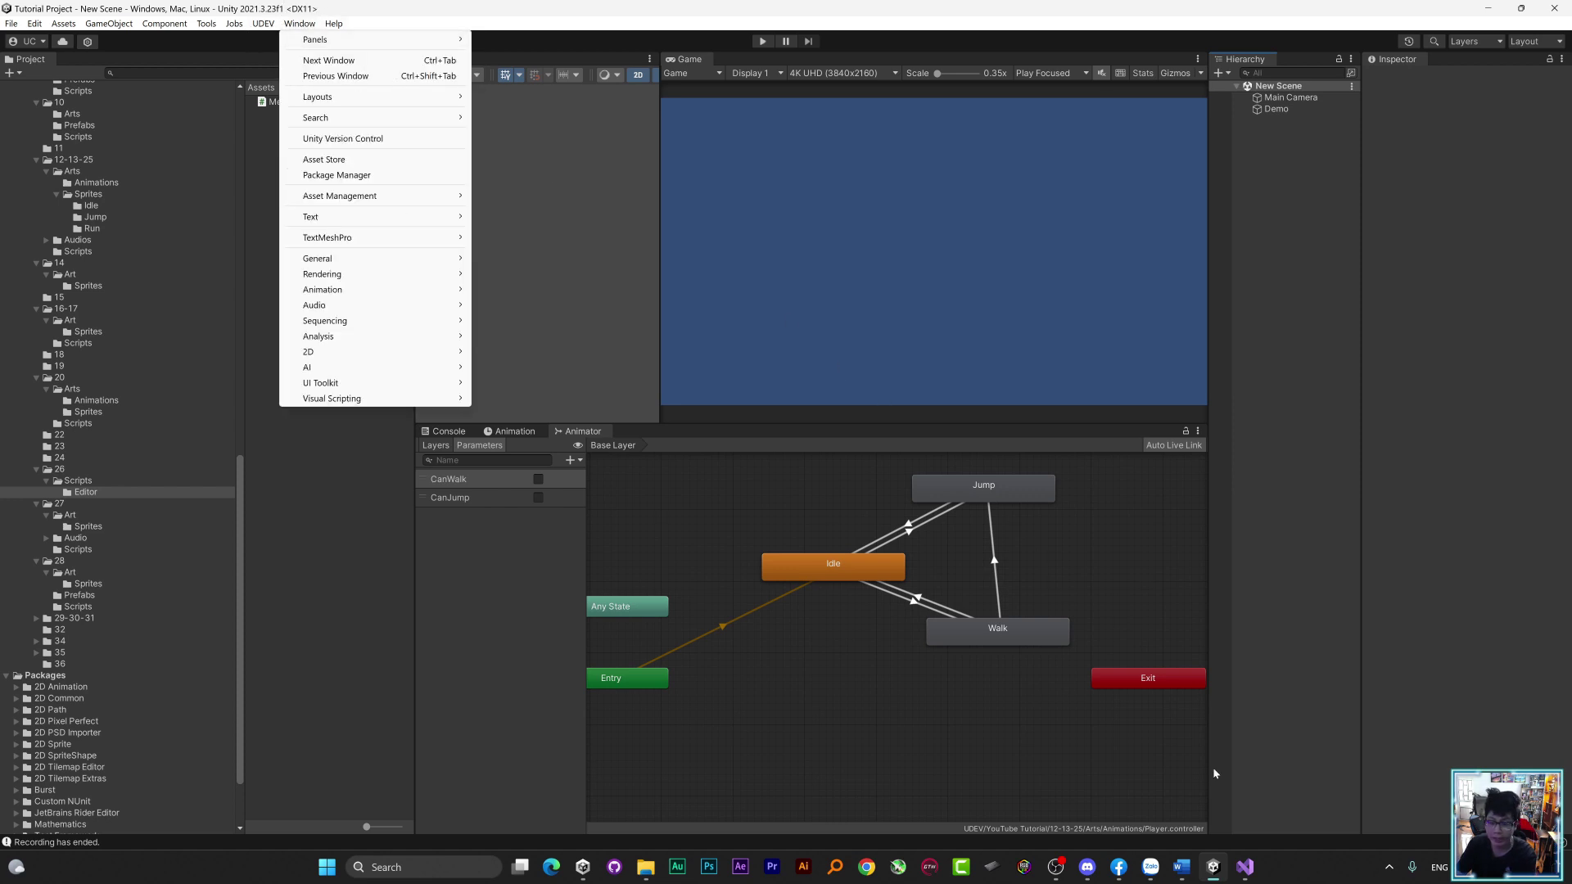
pyautogui.click(1244, 866)
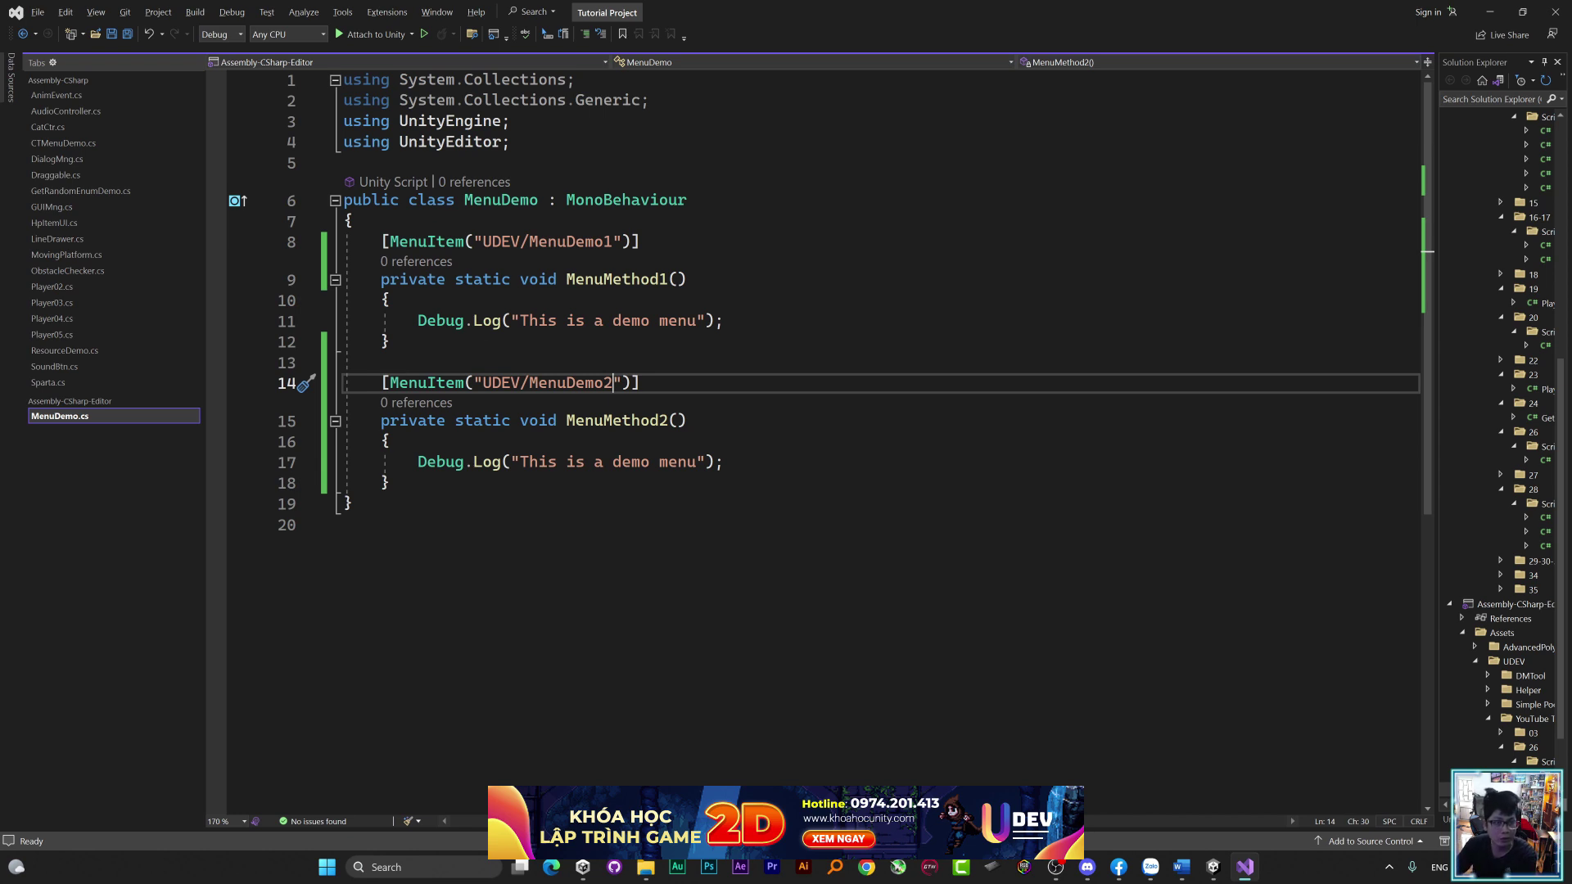
# End the two Debug.Log messages with 1 and 2 ("This is a demo menu 1/2") and save MenuDemo.cs
pyautogui.moveTo(510, 142); pyautogui.dragTo(343, 141)
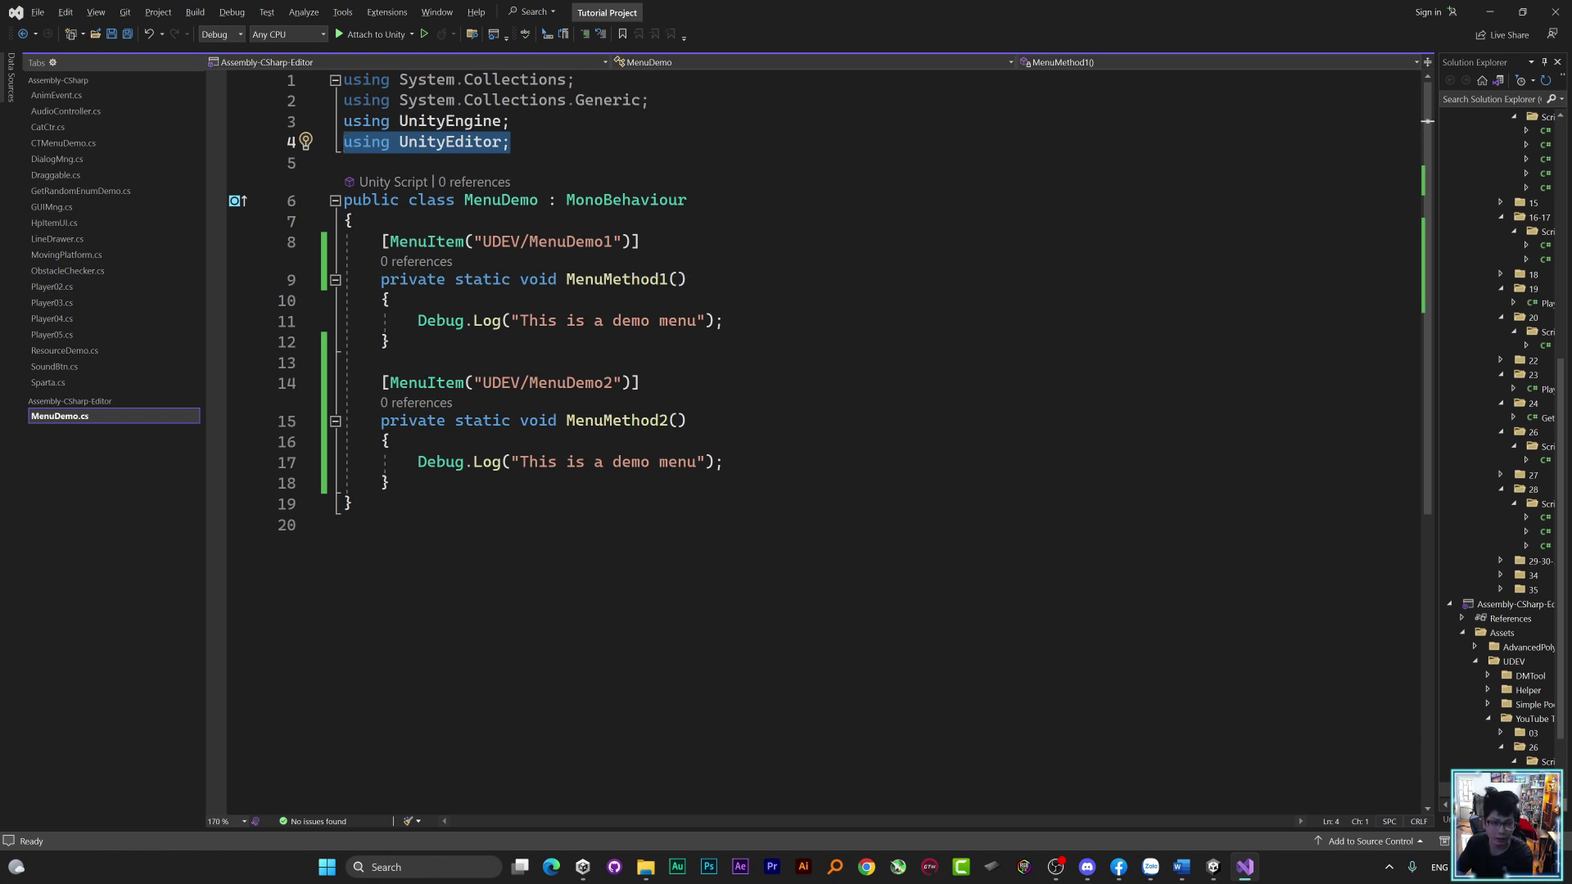
pyautogui.click(706, 320)
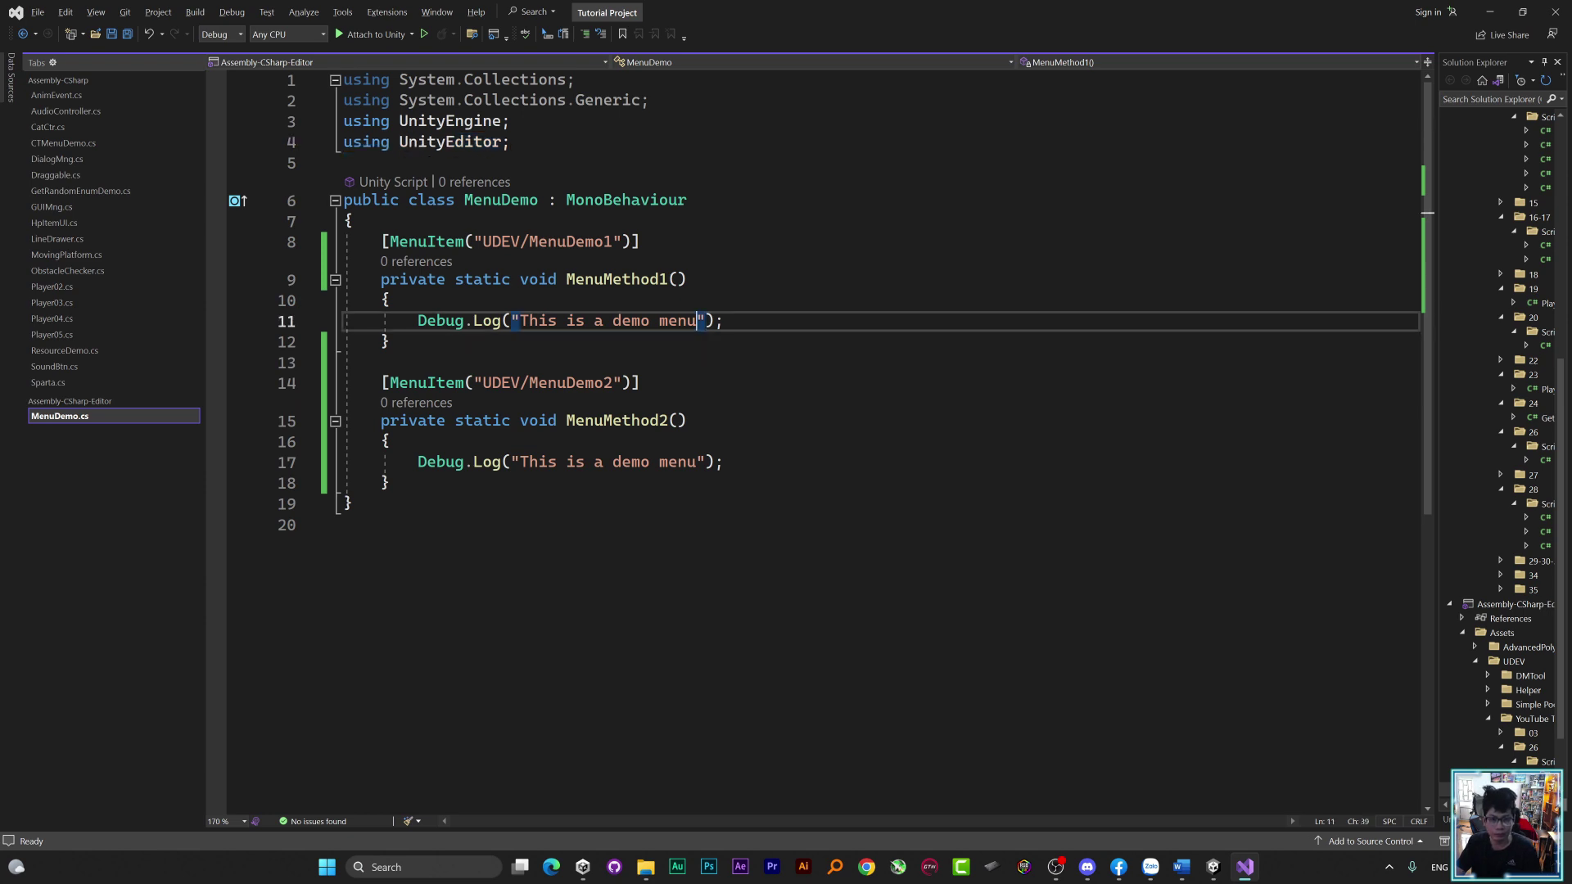
pyautogui.write('1')
pyautogui.click(706, 462)
pyautogui.write('1')
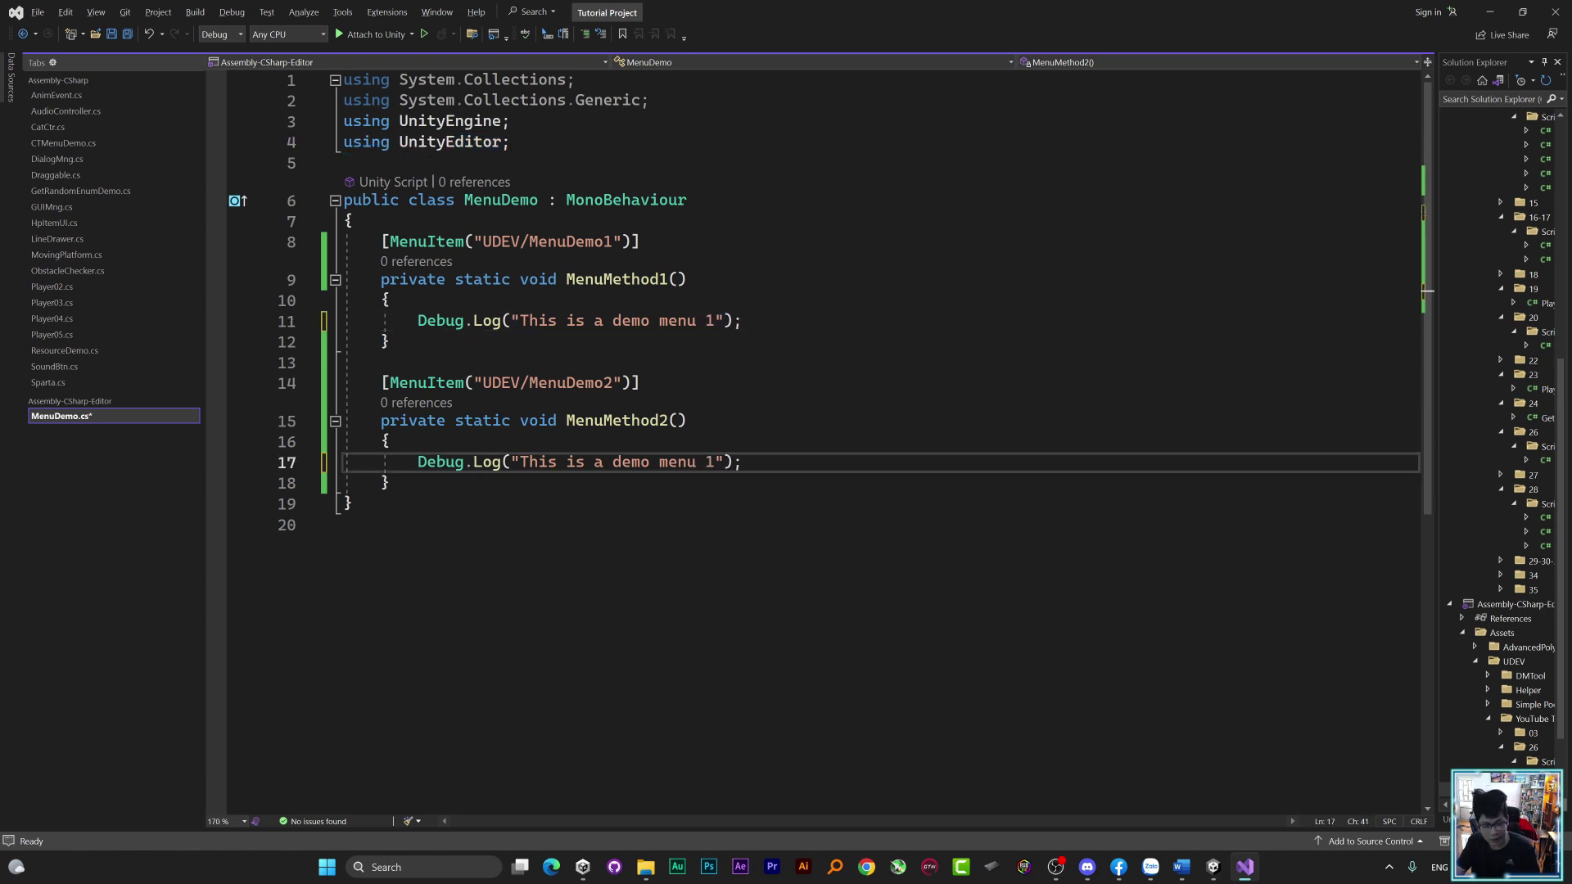
pyautogui.hotkey('ctrl', 's')
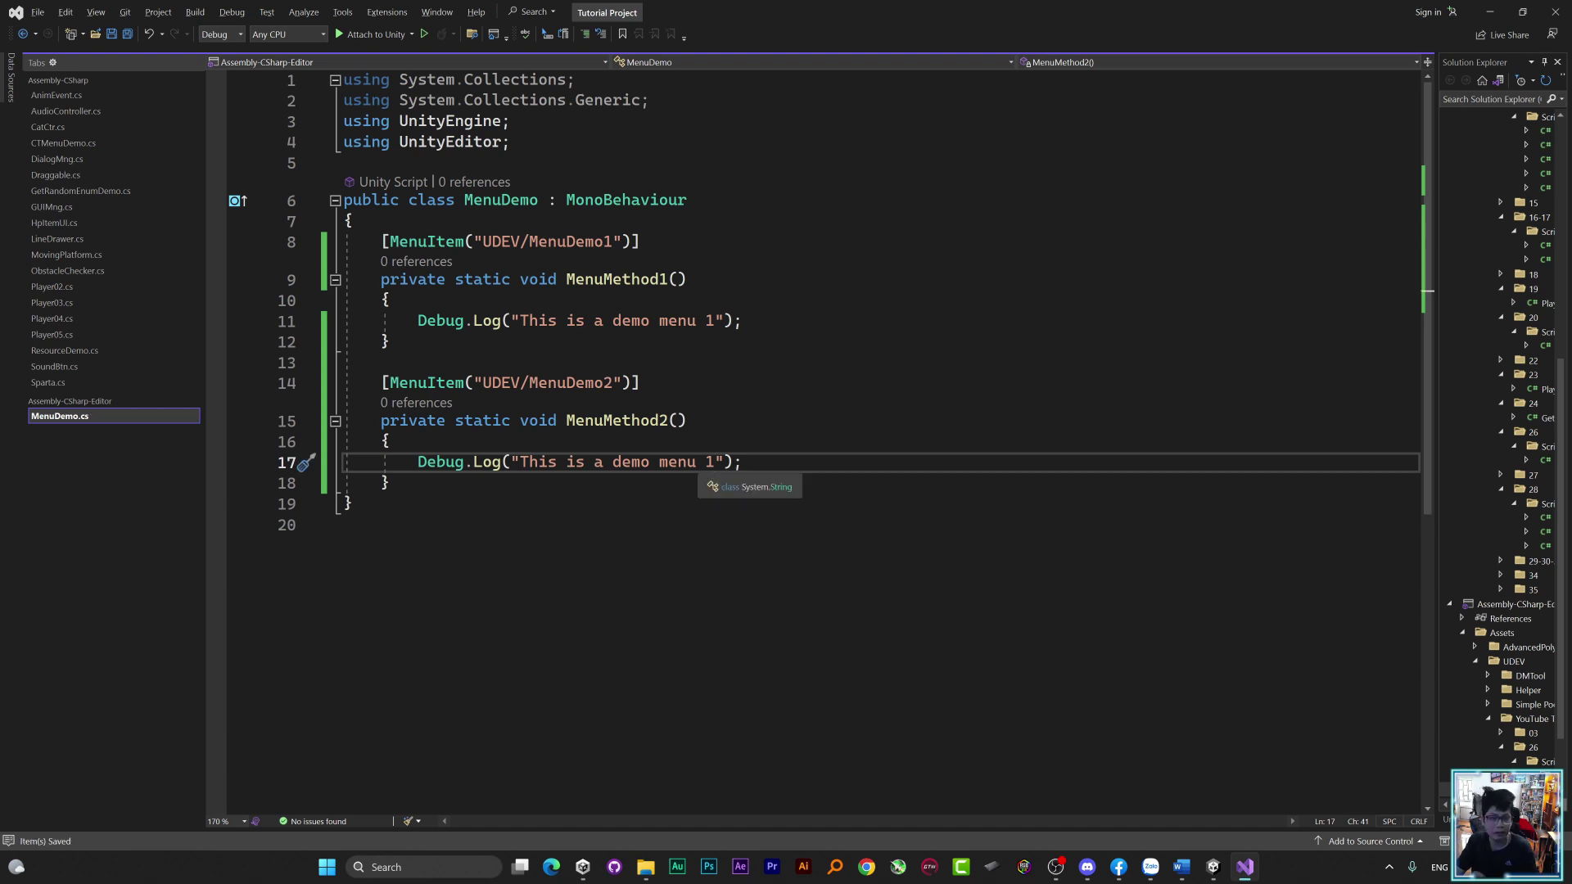
pyautogui.press('BackSpace')
pyautogui.write('2')
pyautogui.hotkey('ctrl', 's')
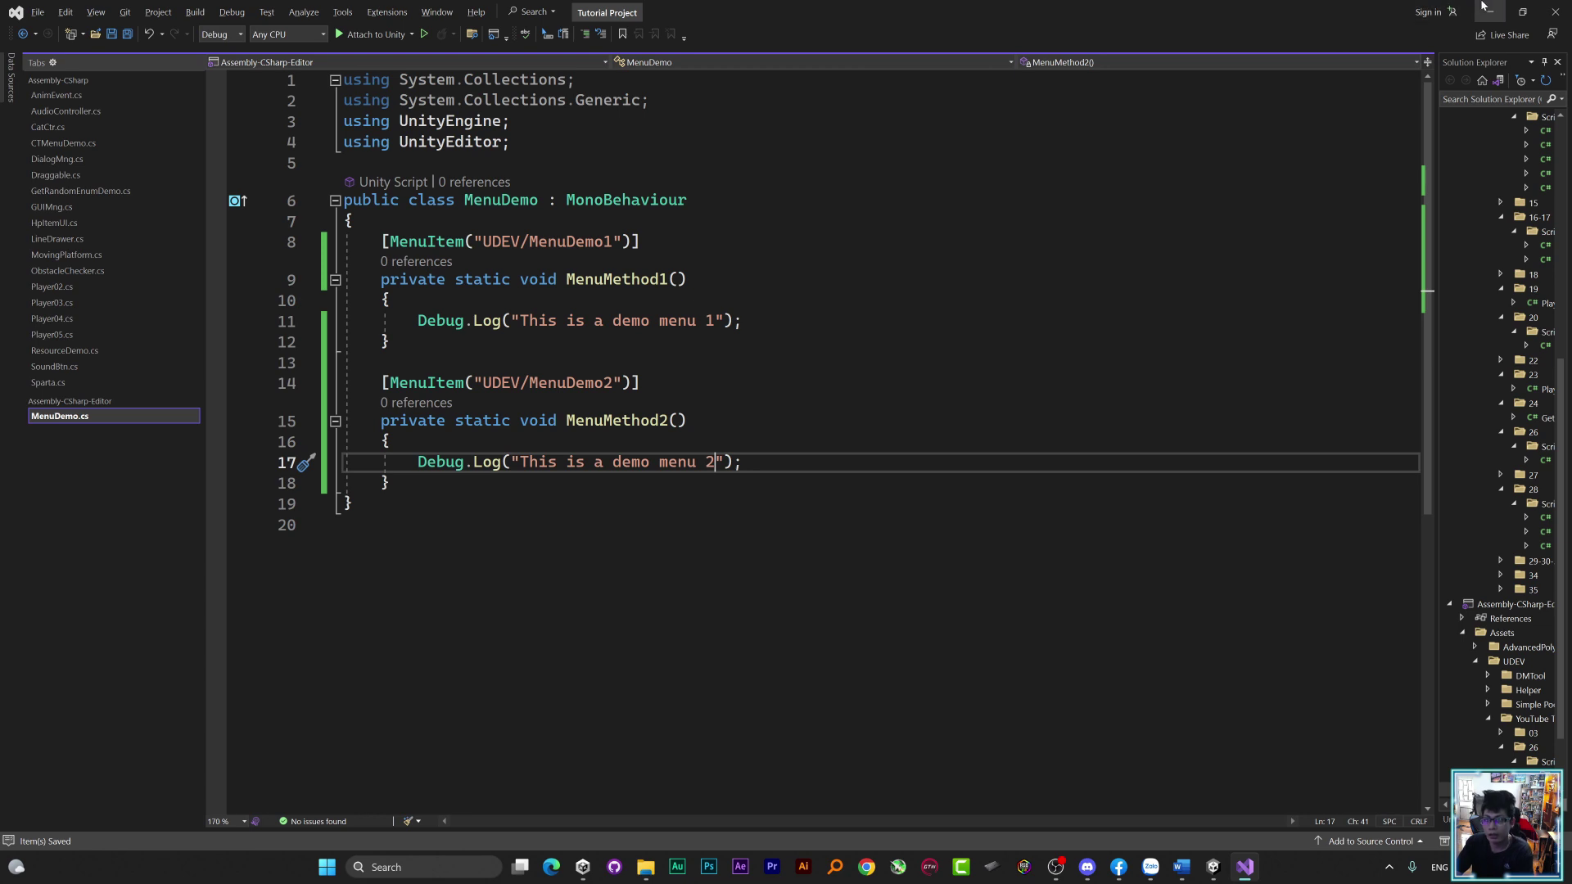
pyautogui.click(1489, 12)
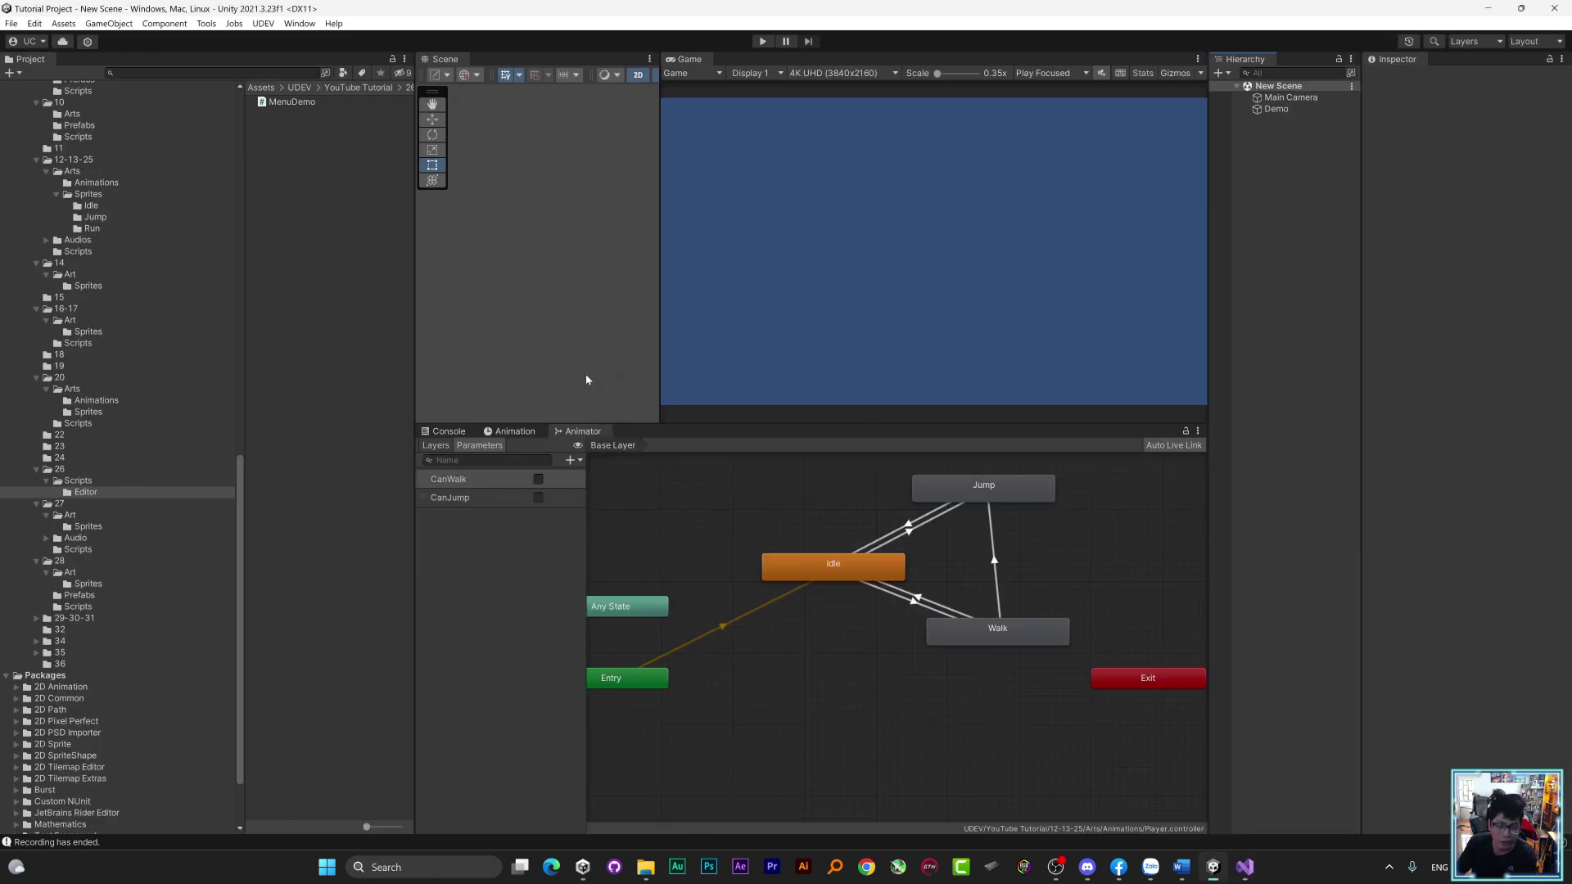
# Clear the Console and run UDEV > MenuDemo1 and UDEV > MenuDemo2 to log both messages
pyautogui.click(448, 432)
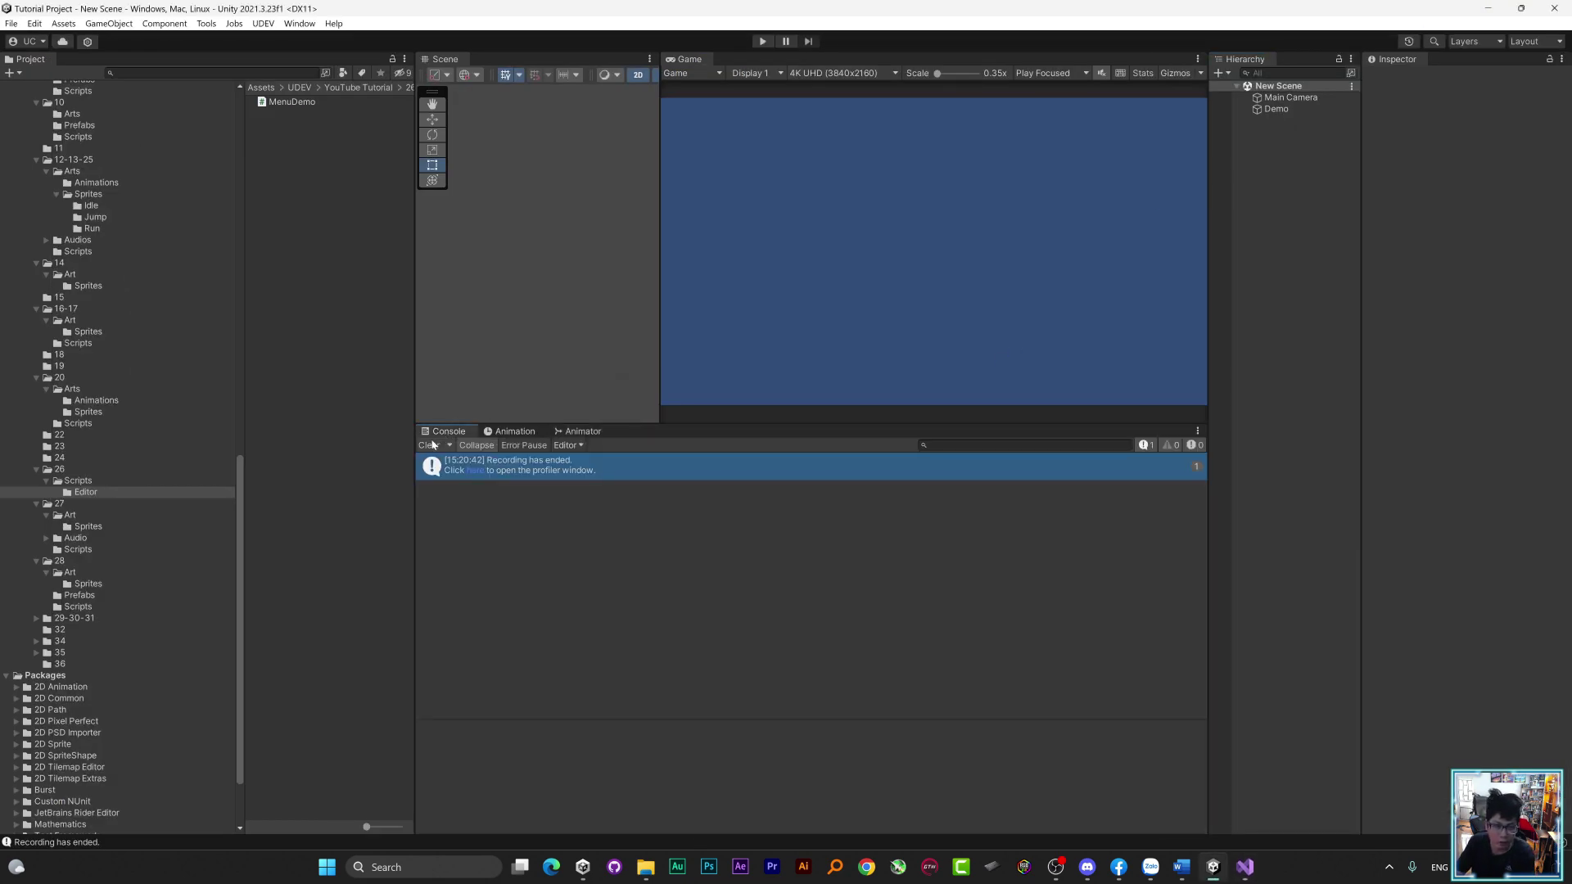
pyautogui.click(429, 445)
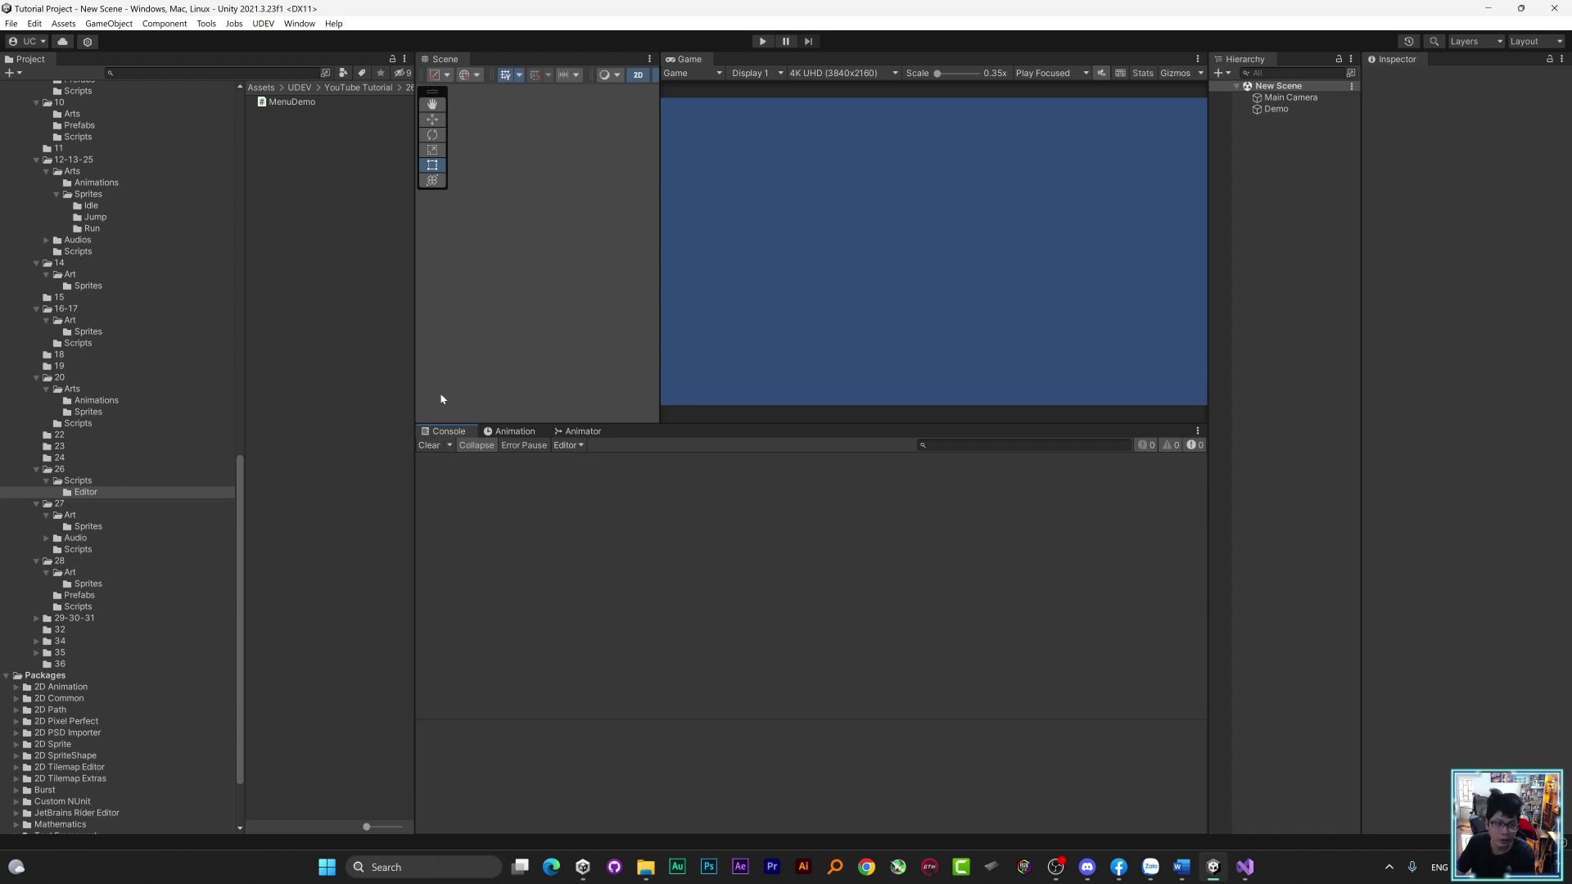
pyautogui.click(262, 25)
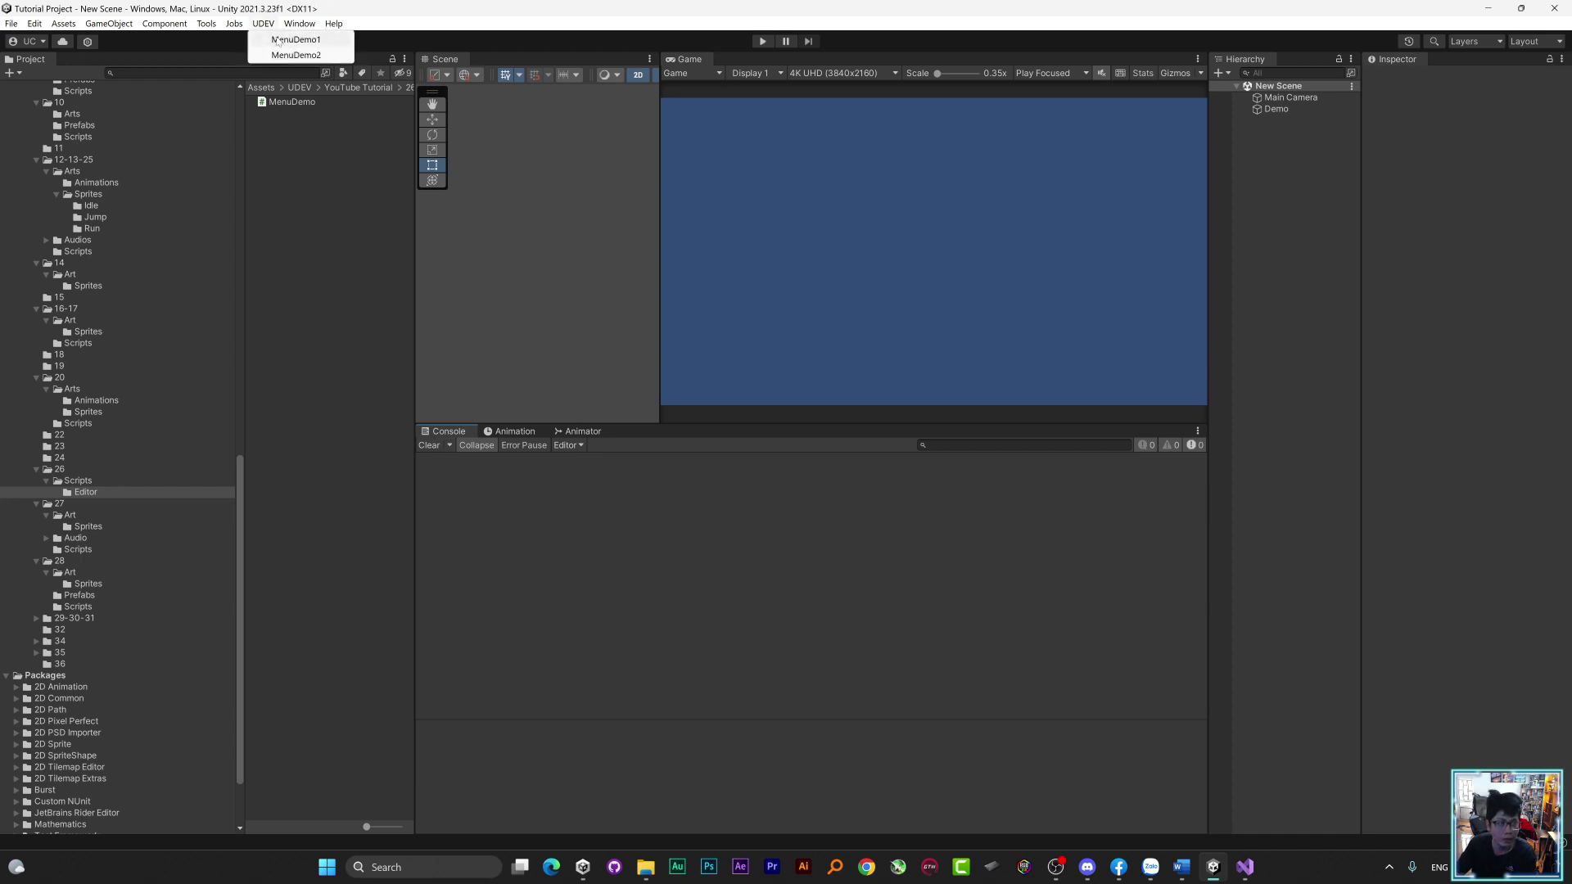
pyautogui.click(278, 41)
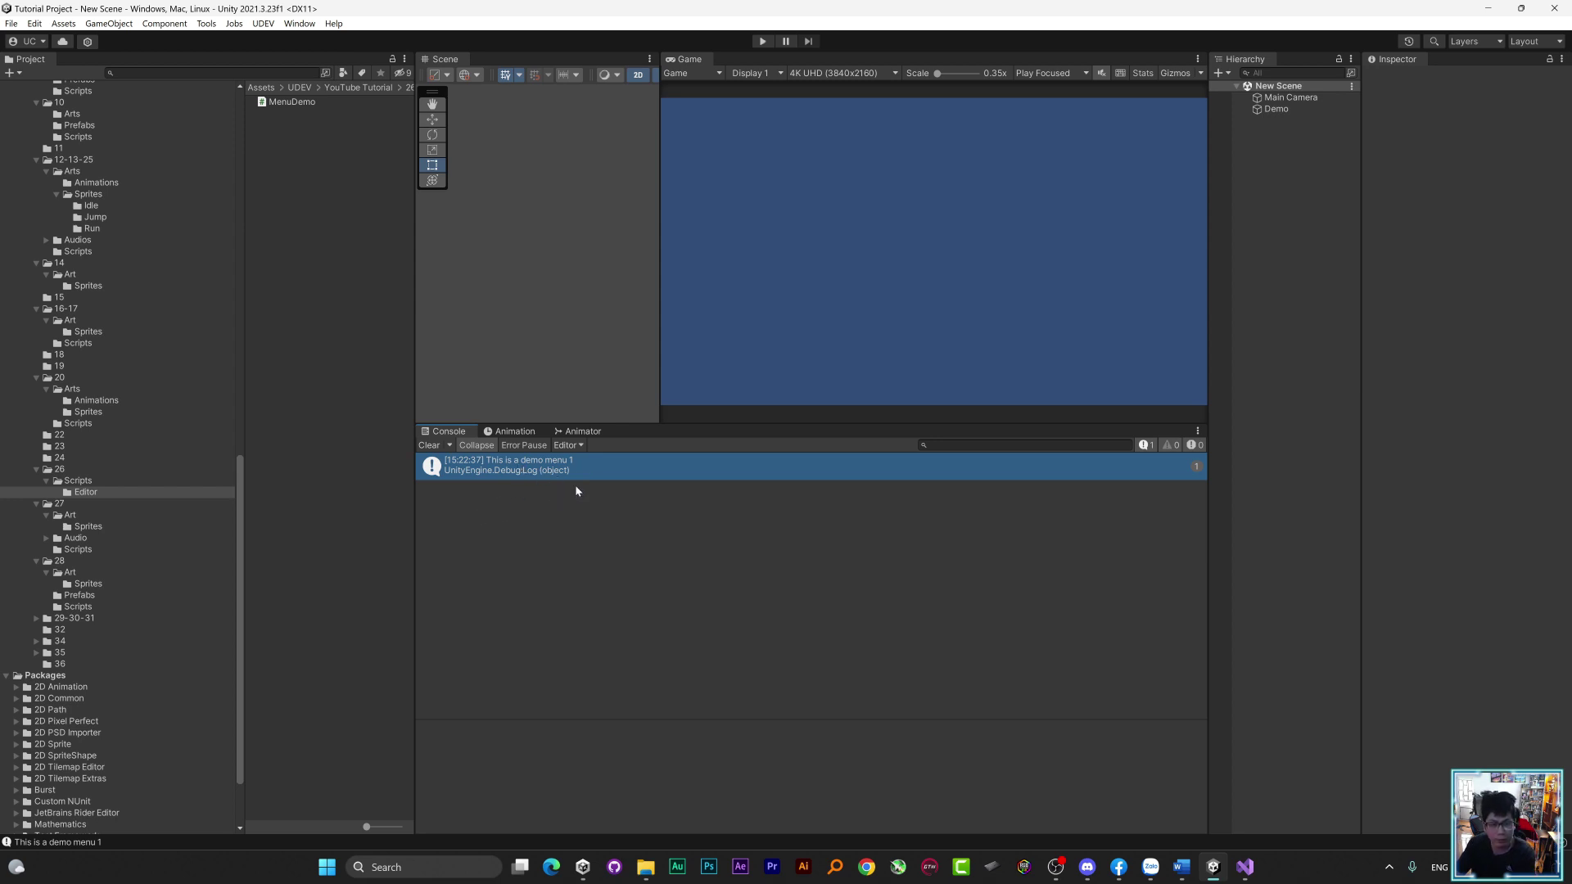
pyautogui.click(262, 24)
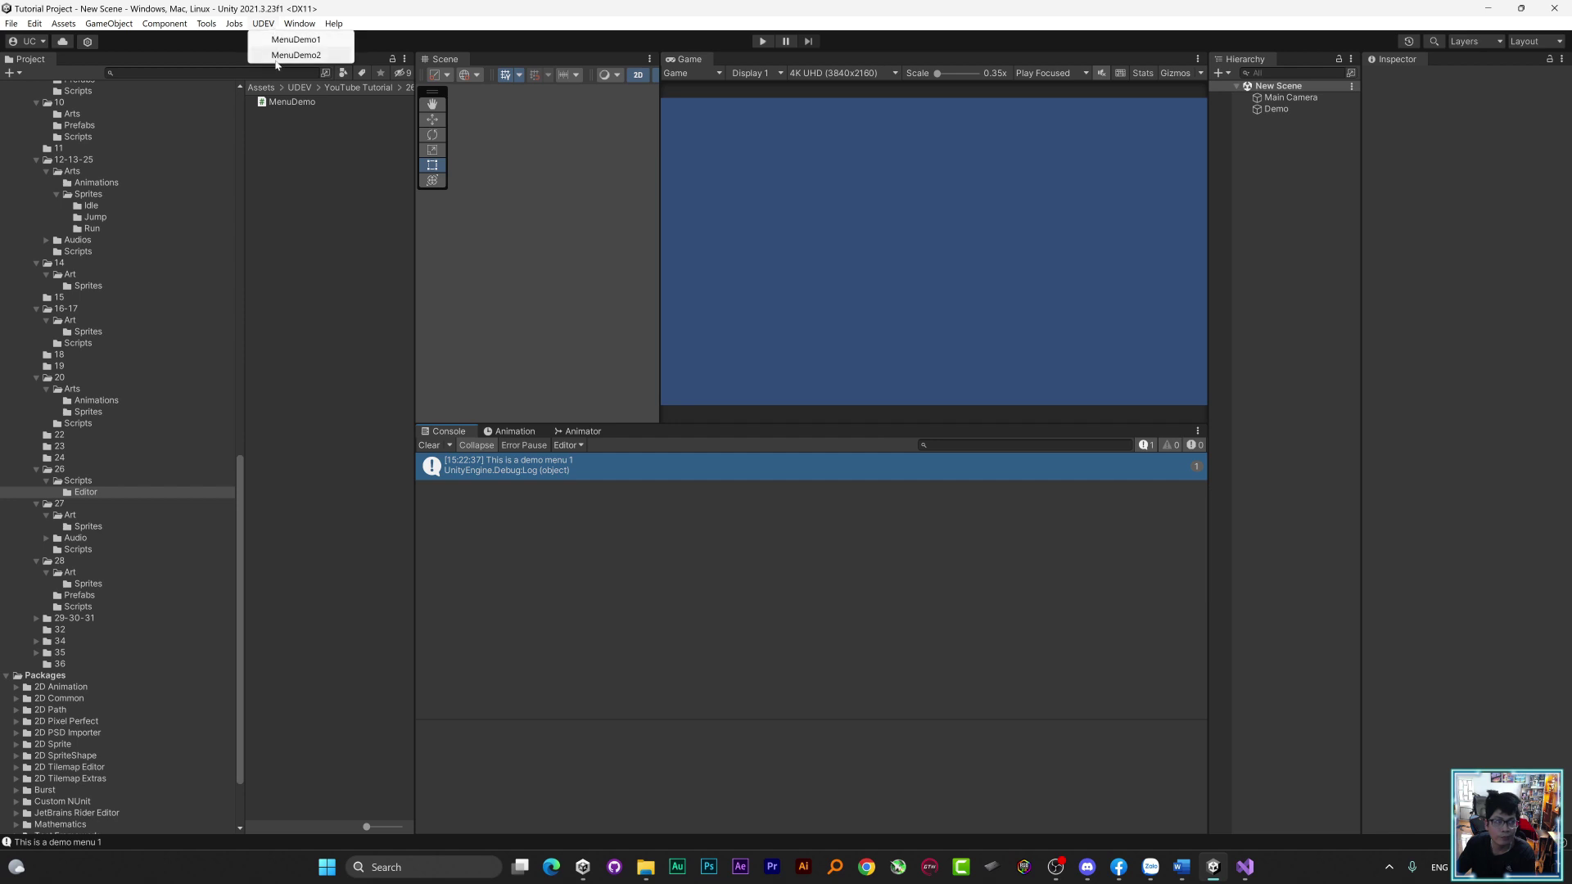
pyautogui.click(296, 55)
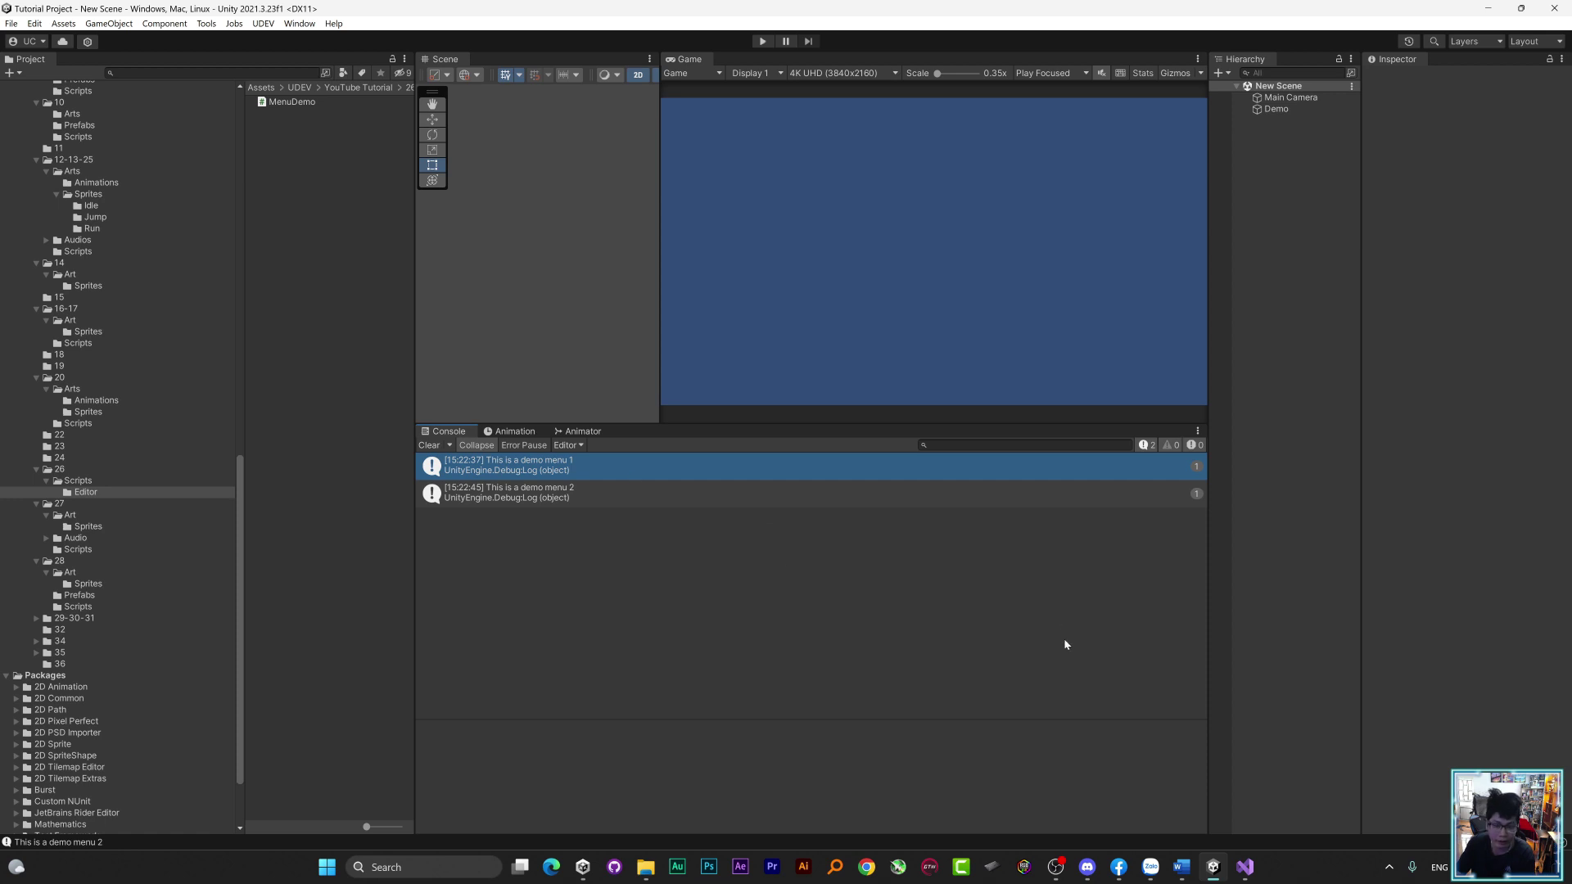
# Look over the script in Visual Studio, recheck Unity's UDEV menu, then return to Visual Studio
pyautogui.click(1244, 866)
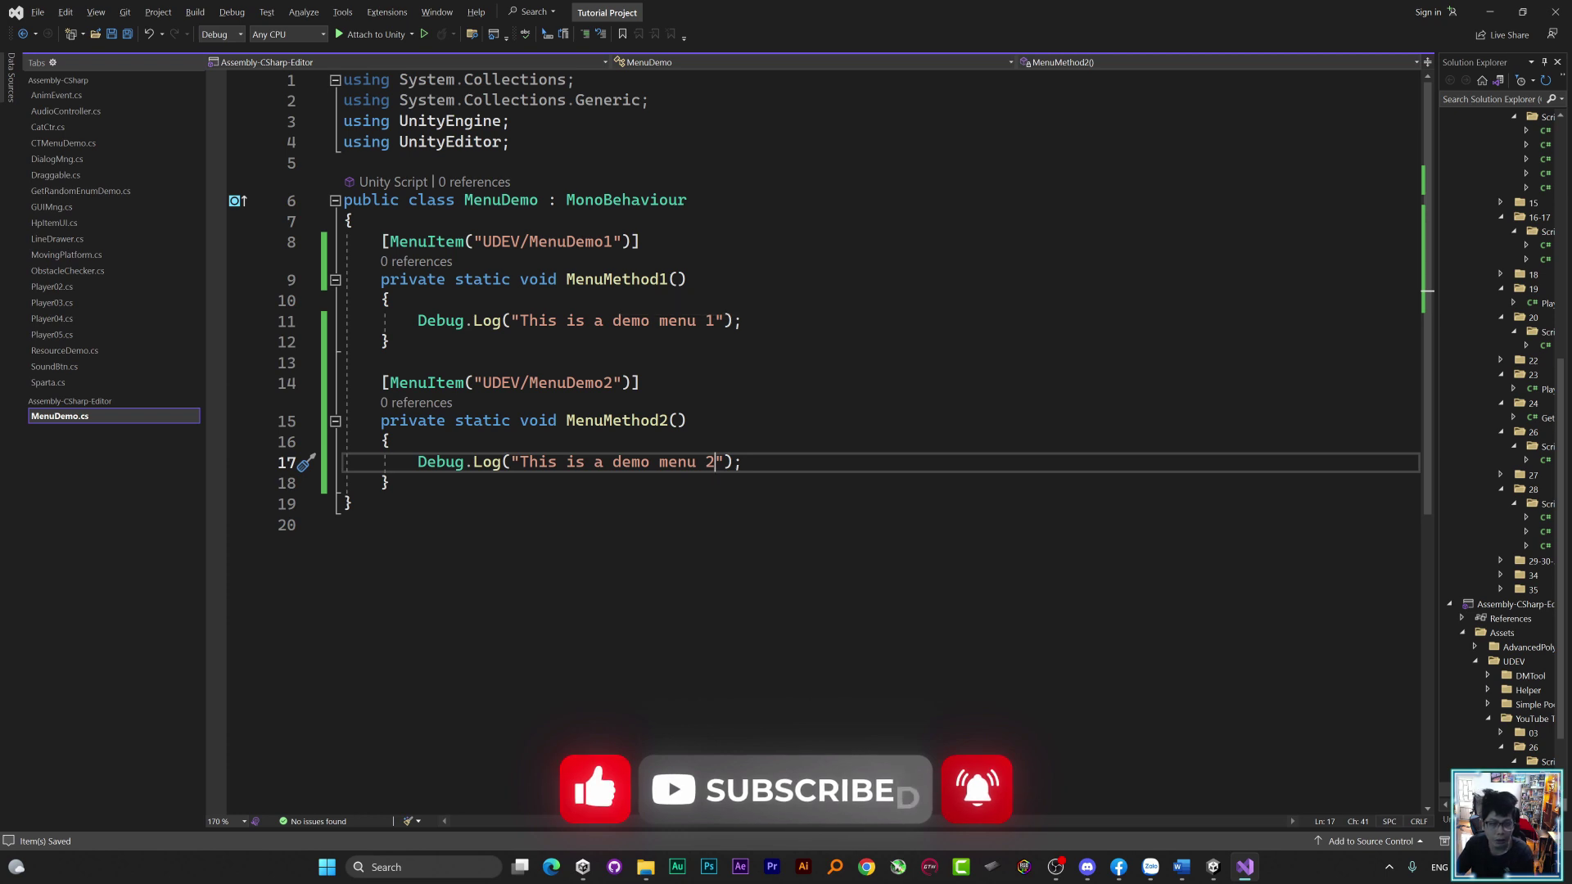
pyautogui.click(1492, 13)
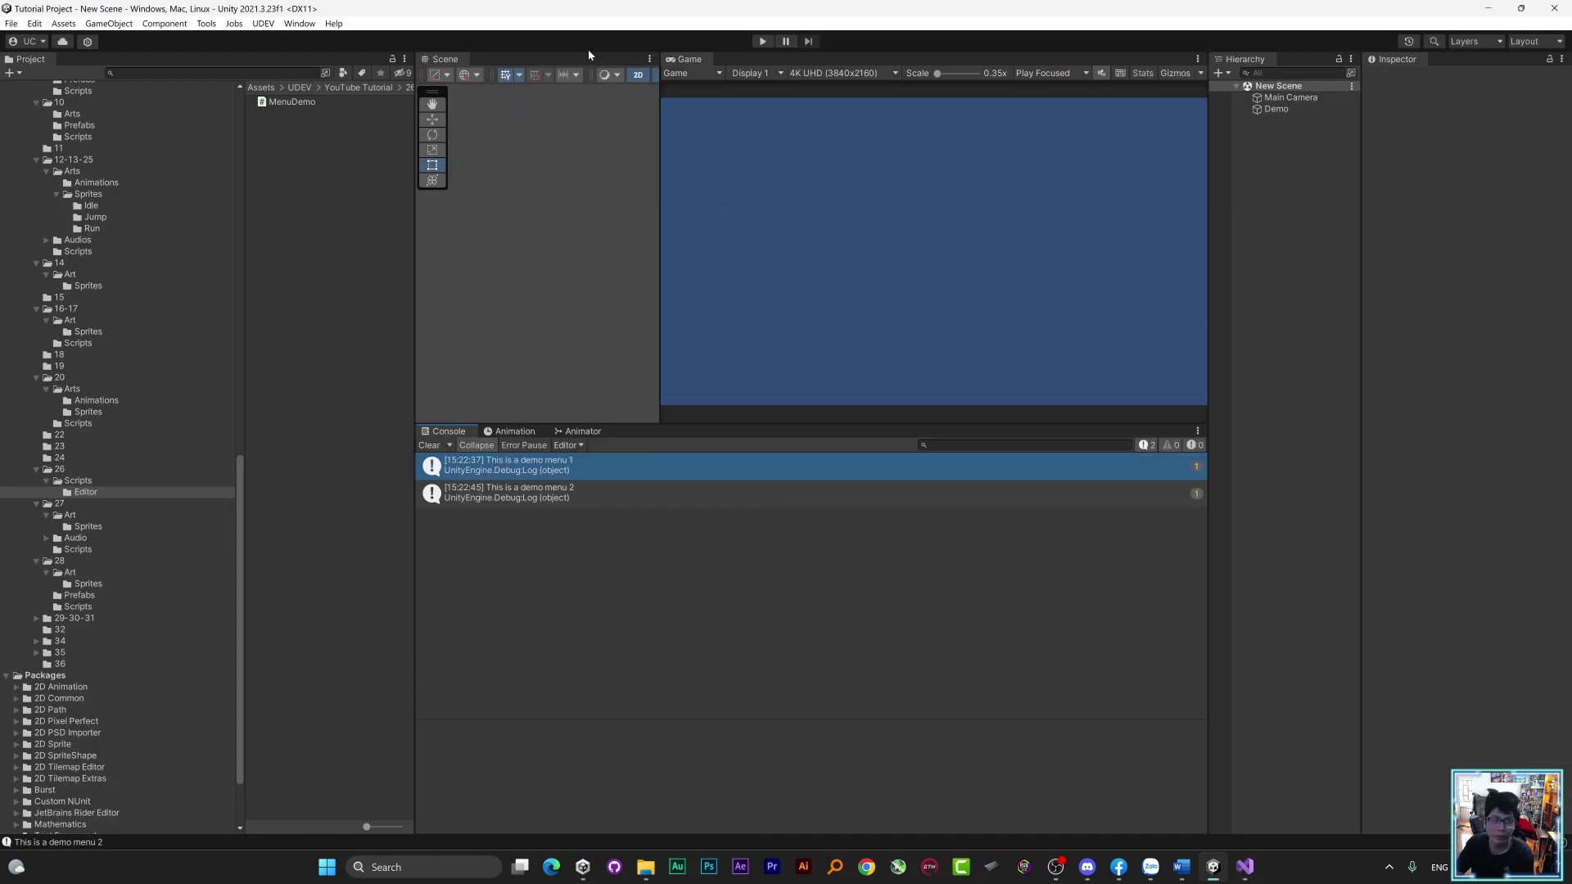
pyautogui.click(262, 24)
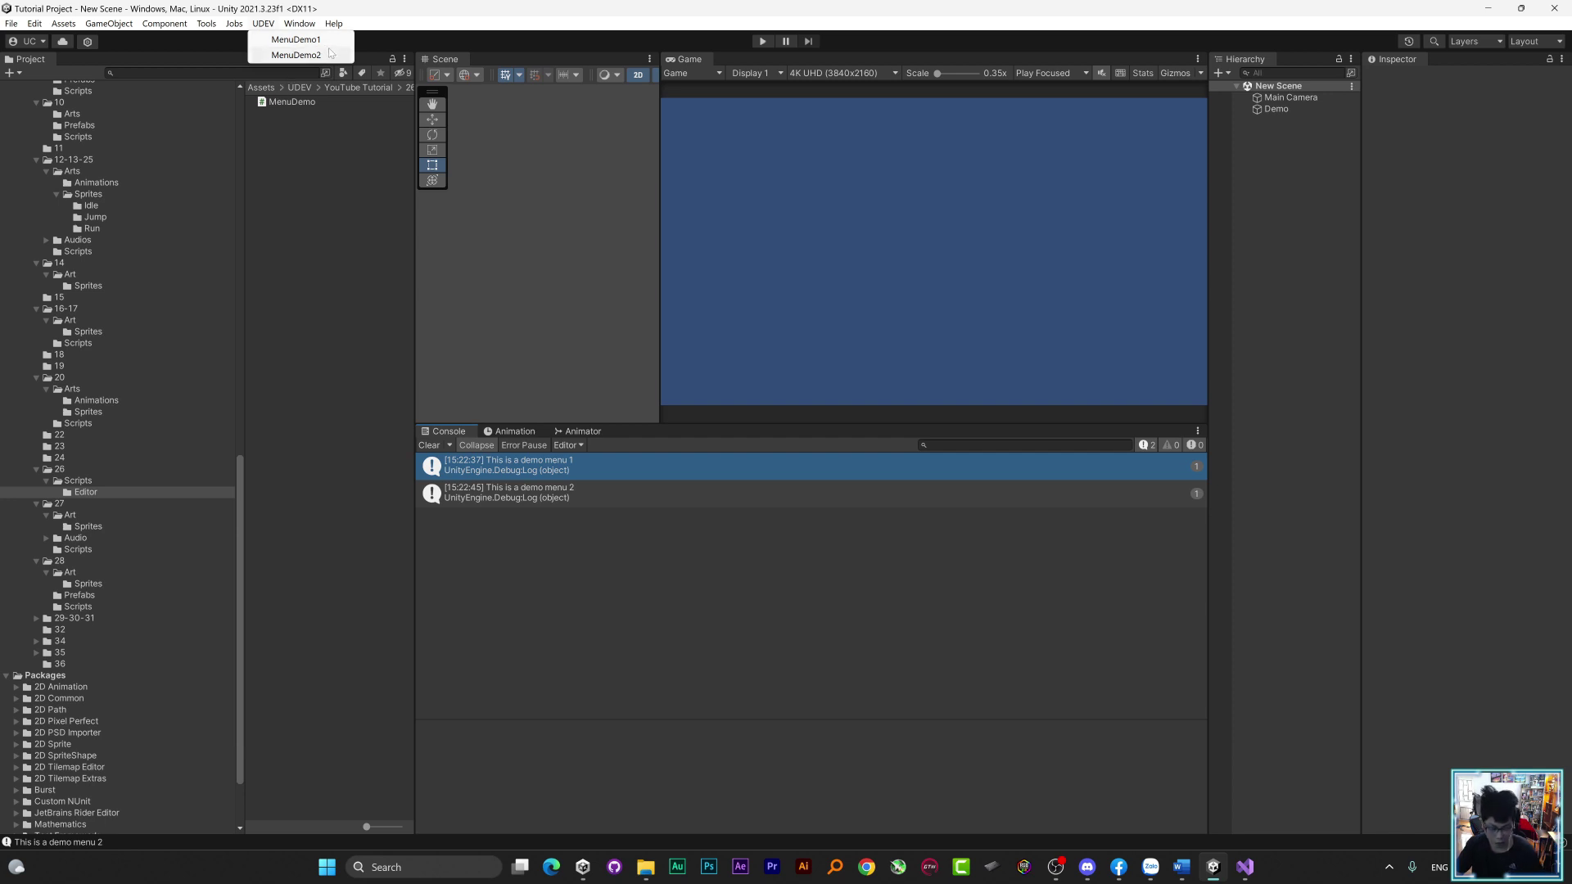
pyautogui.hotkey('alt', 'Tab')
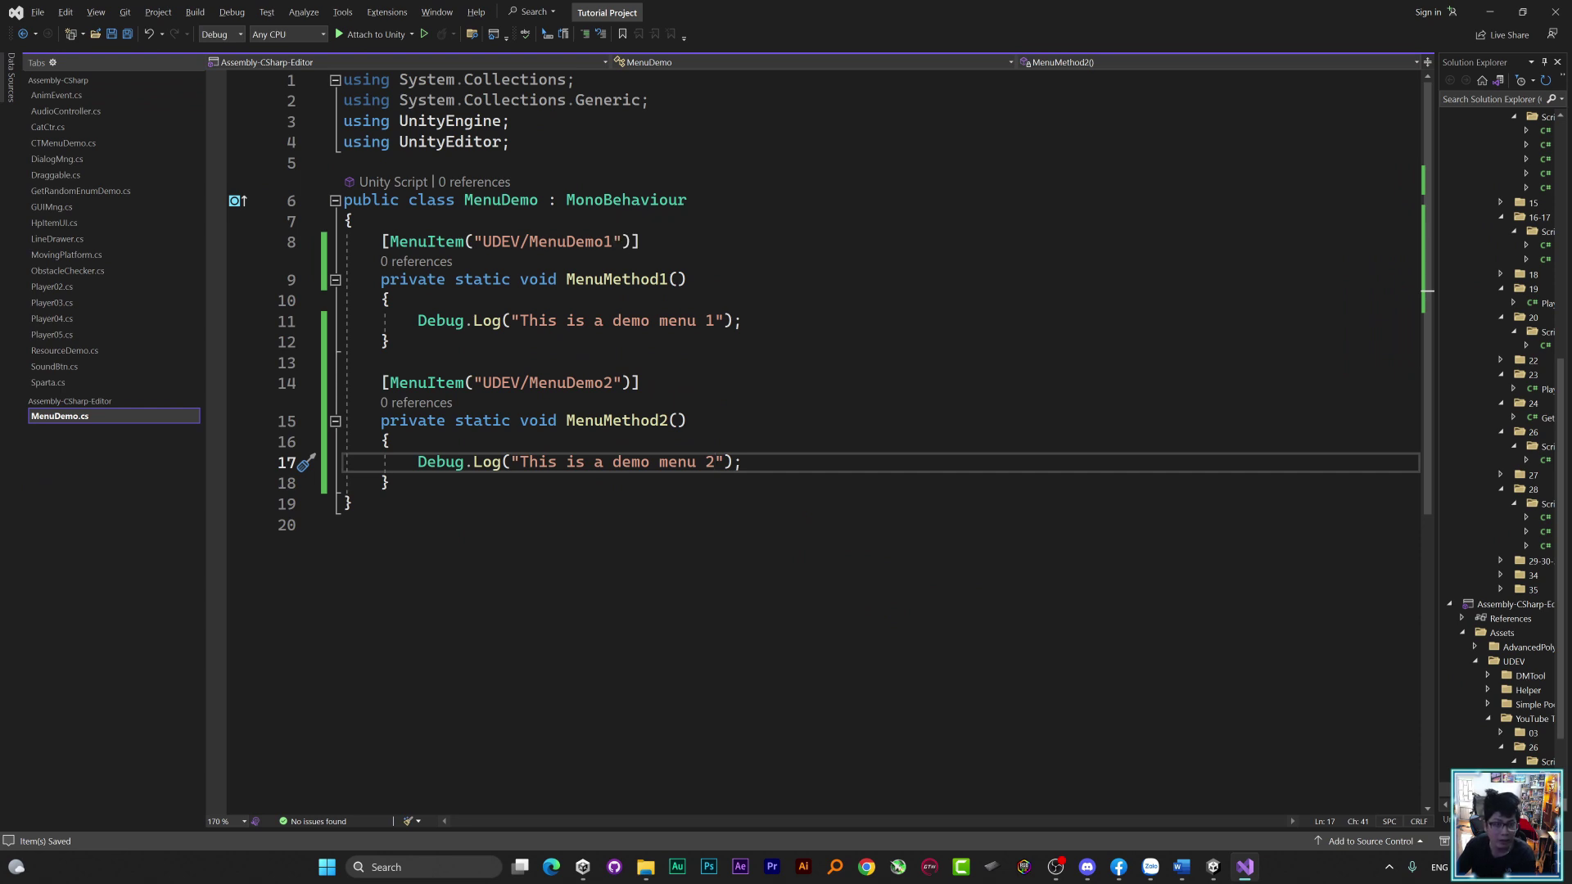
# Change line 14's menu path to "UDEV/Submenu/DenuDemo2" and save the script
pyautogui.click(529, 242)
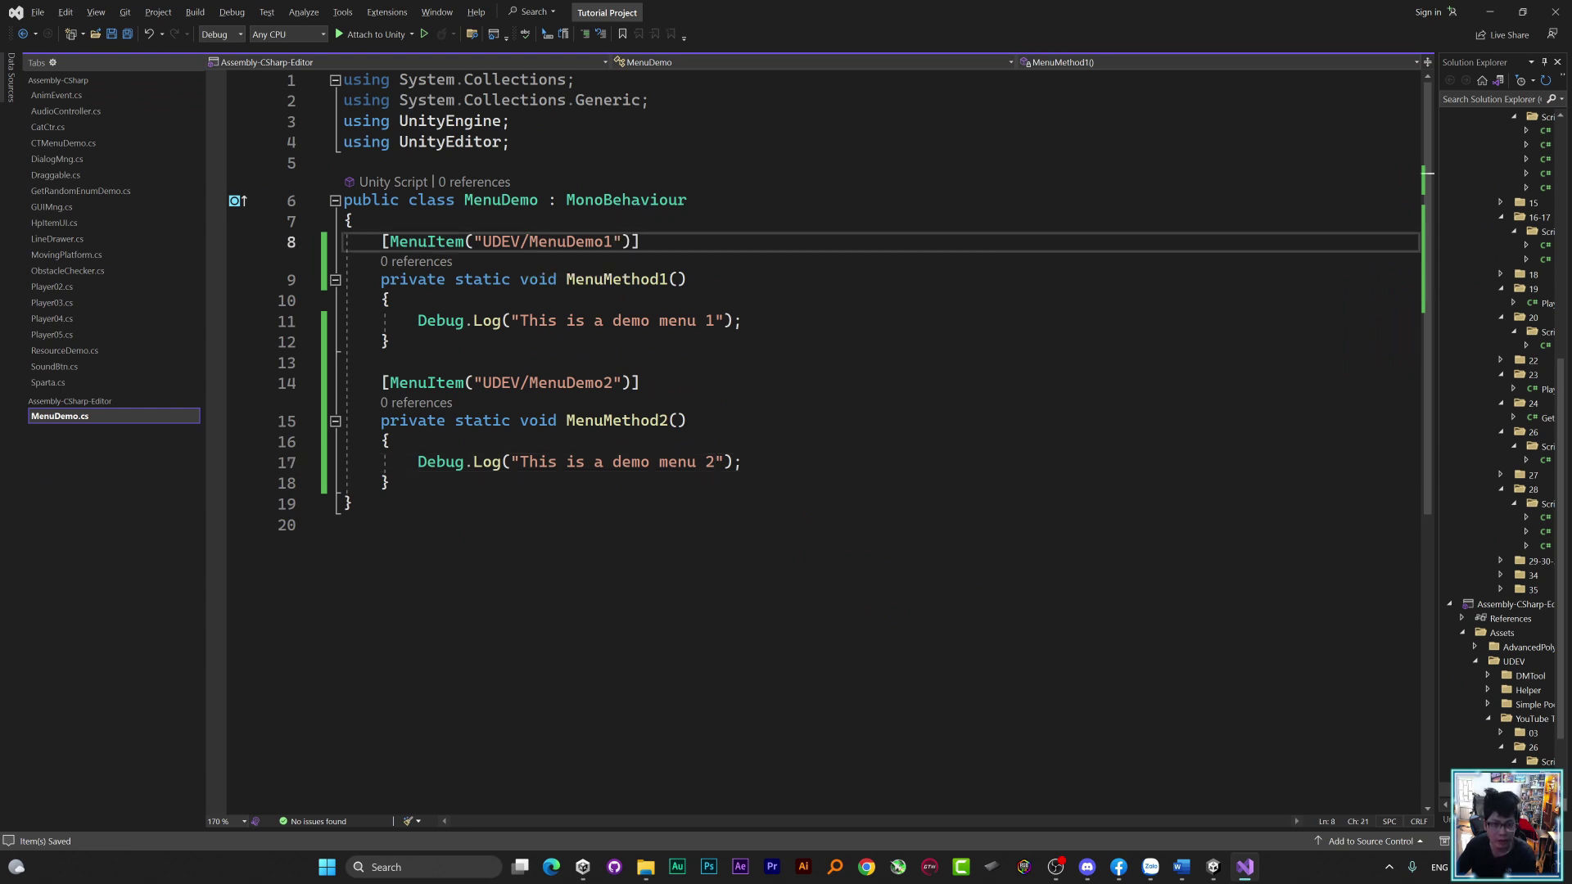
pyautogui.hotkey('shift', 'Left')
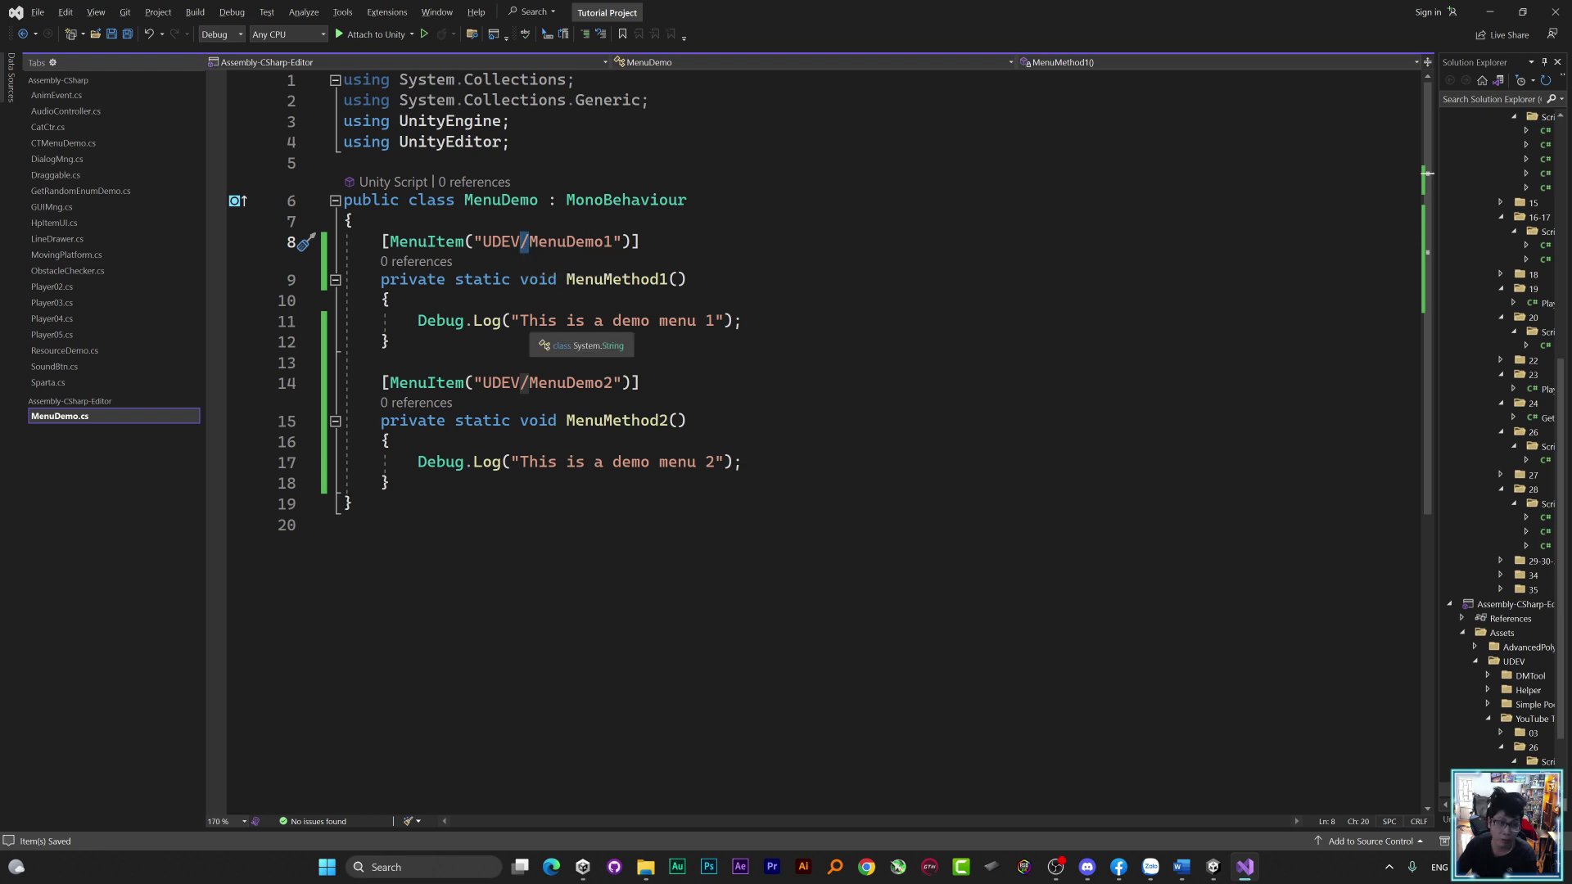
pyautogui.click(529, 382)
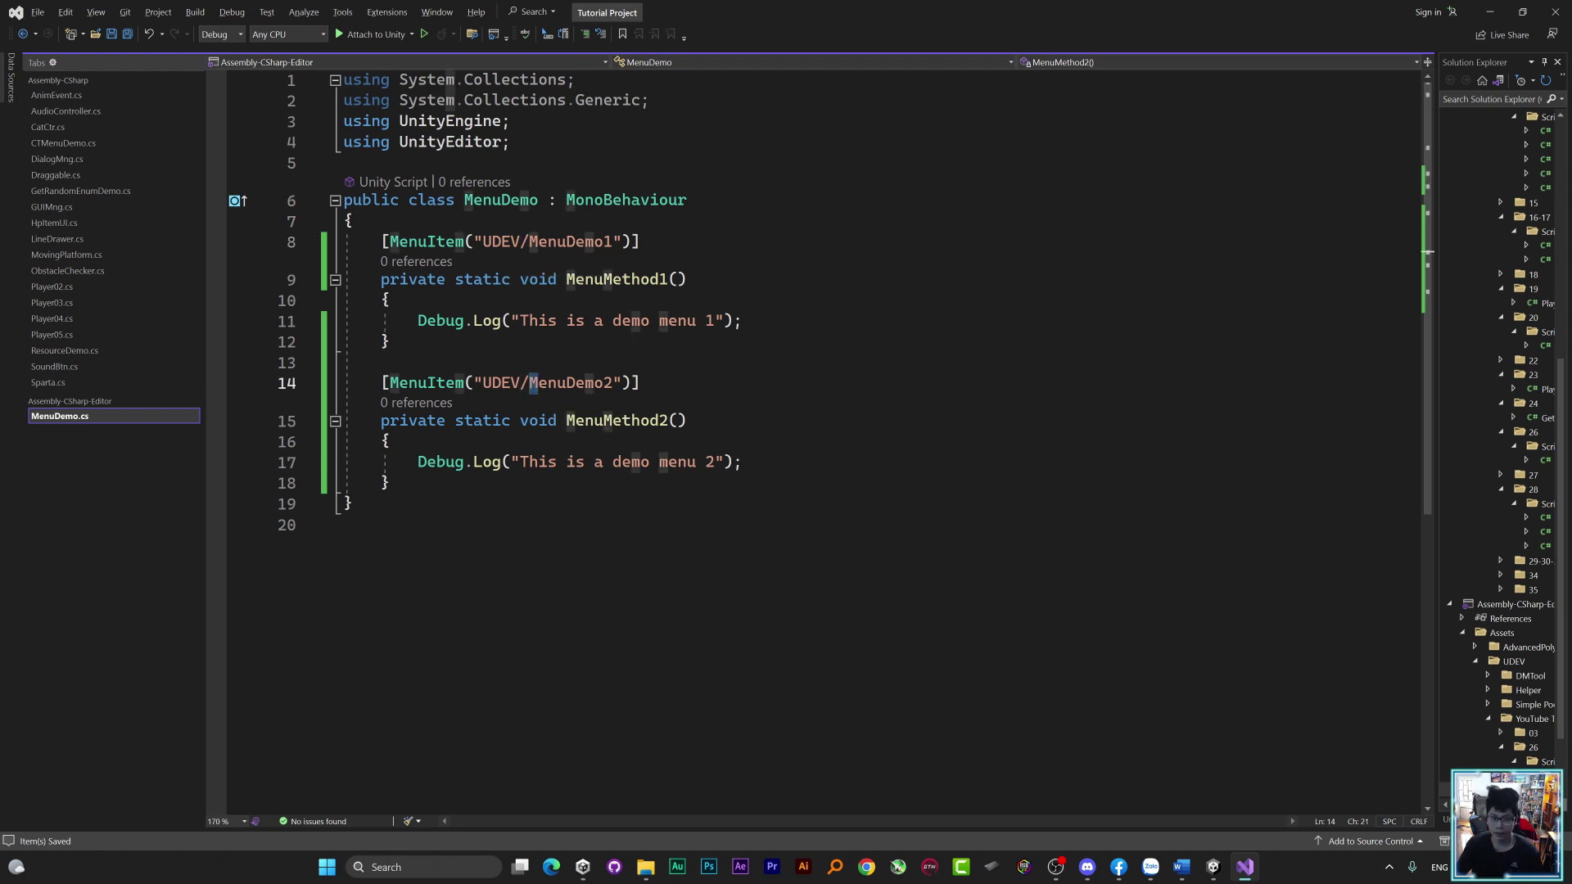
pyautogui.write('/')
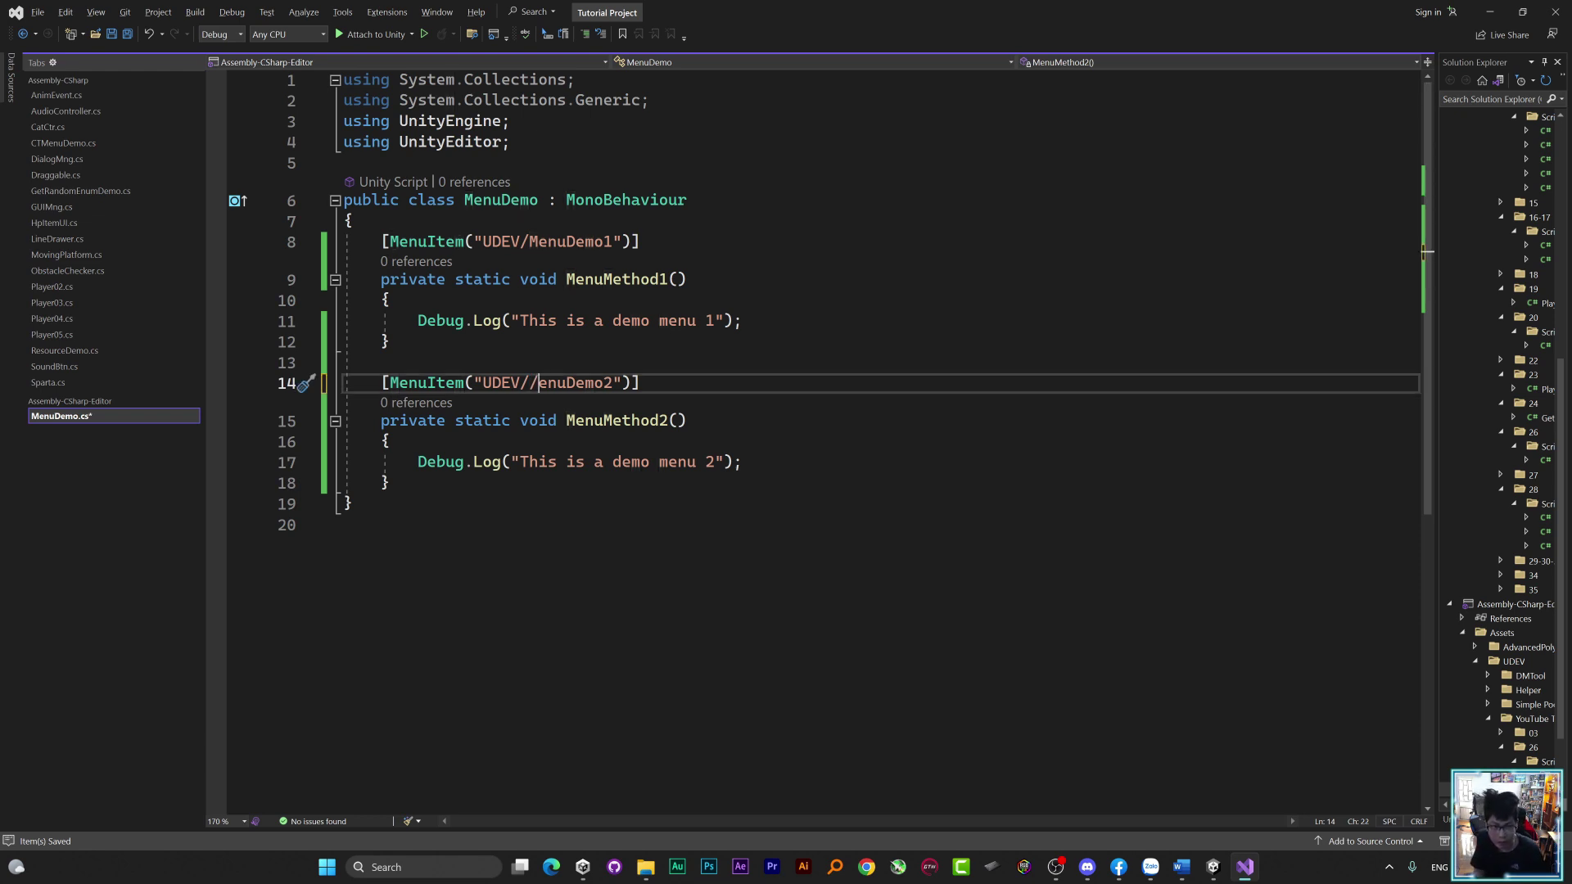
pyautogui.click(538, 383)
pyautogui.write('D')
pyautogui.press('Left')
pyautogui.press('Left')
pyautogui.write('Subm')
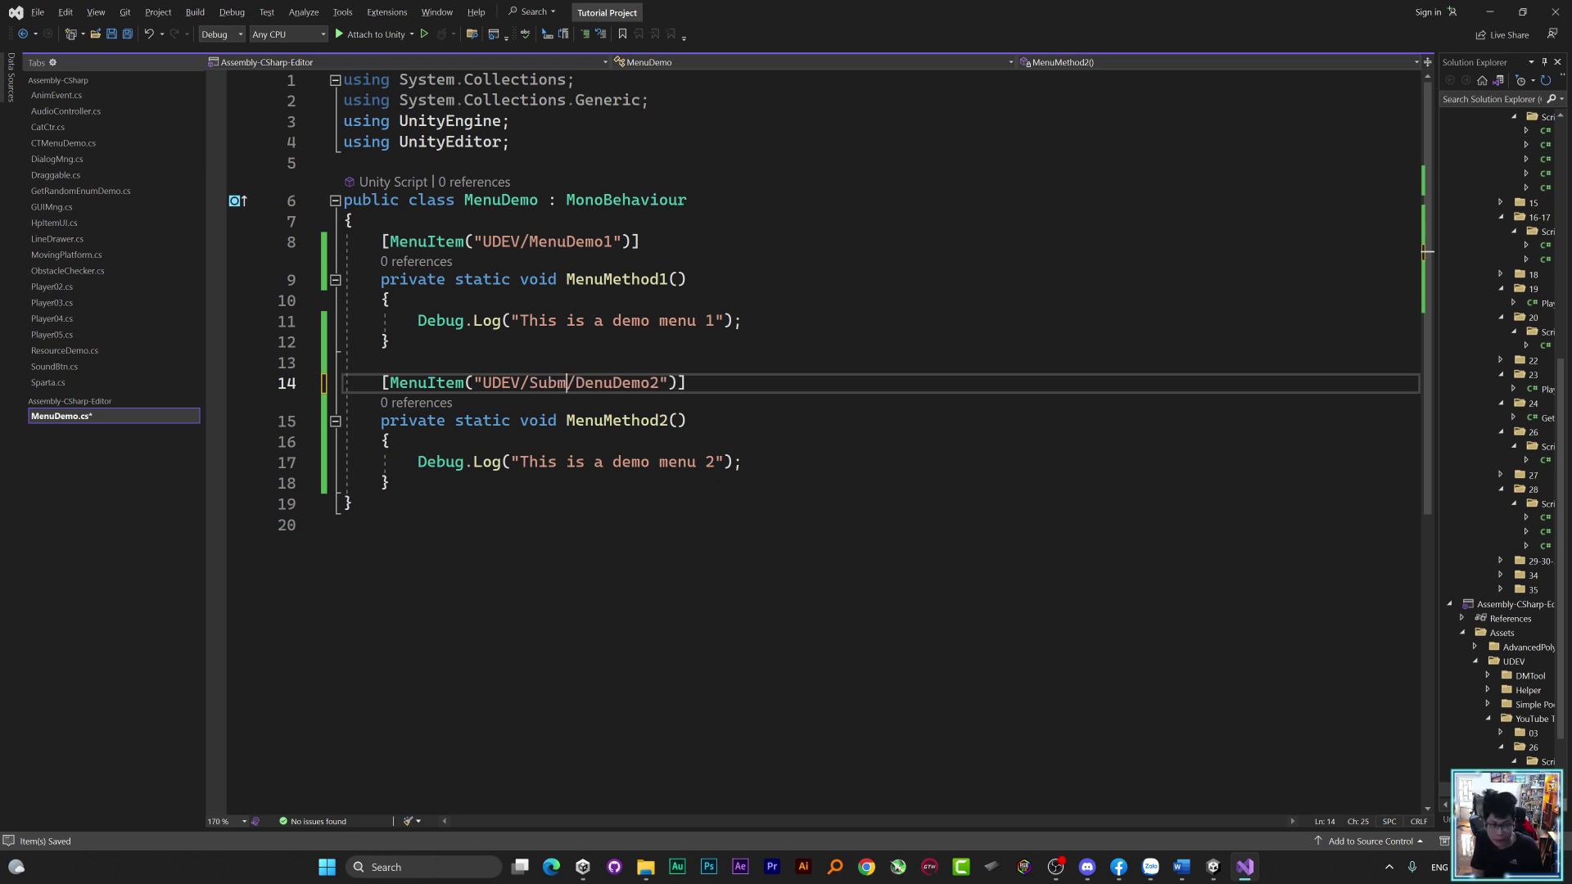
pyautogui.write('enu')
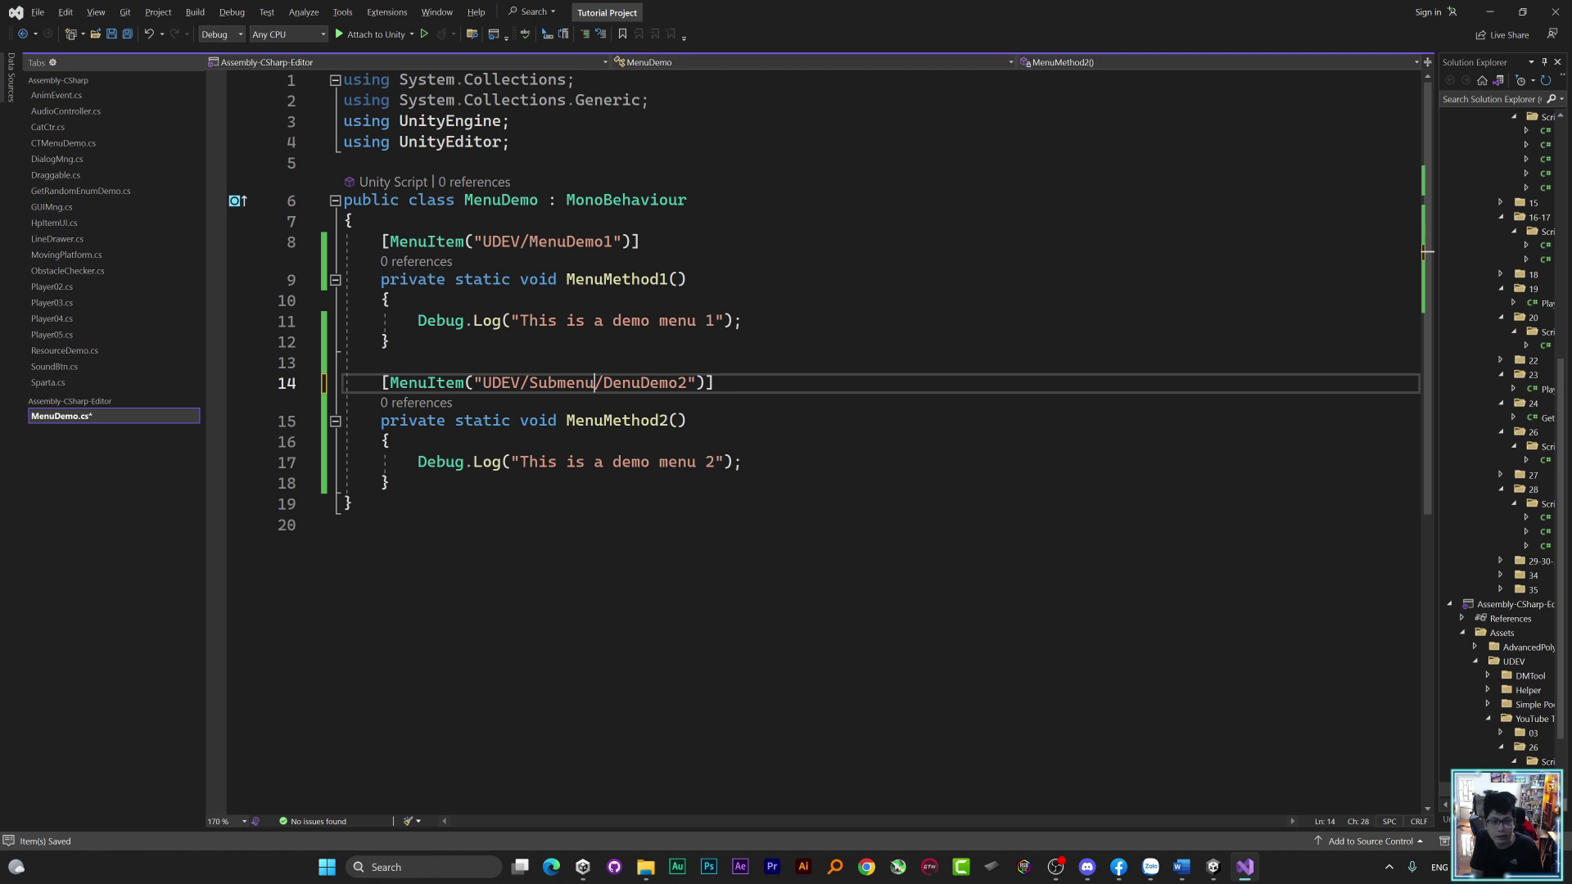
pyautogui.hotkey('ctrl', 's')
# Confirm Unity's UDEV menu now shows the entry inside Submenu, then return to the script
pyautogui.hotkey('alt', 'Tab')
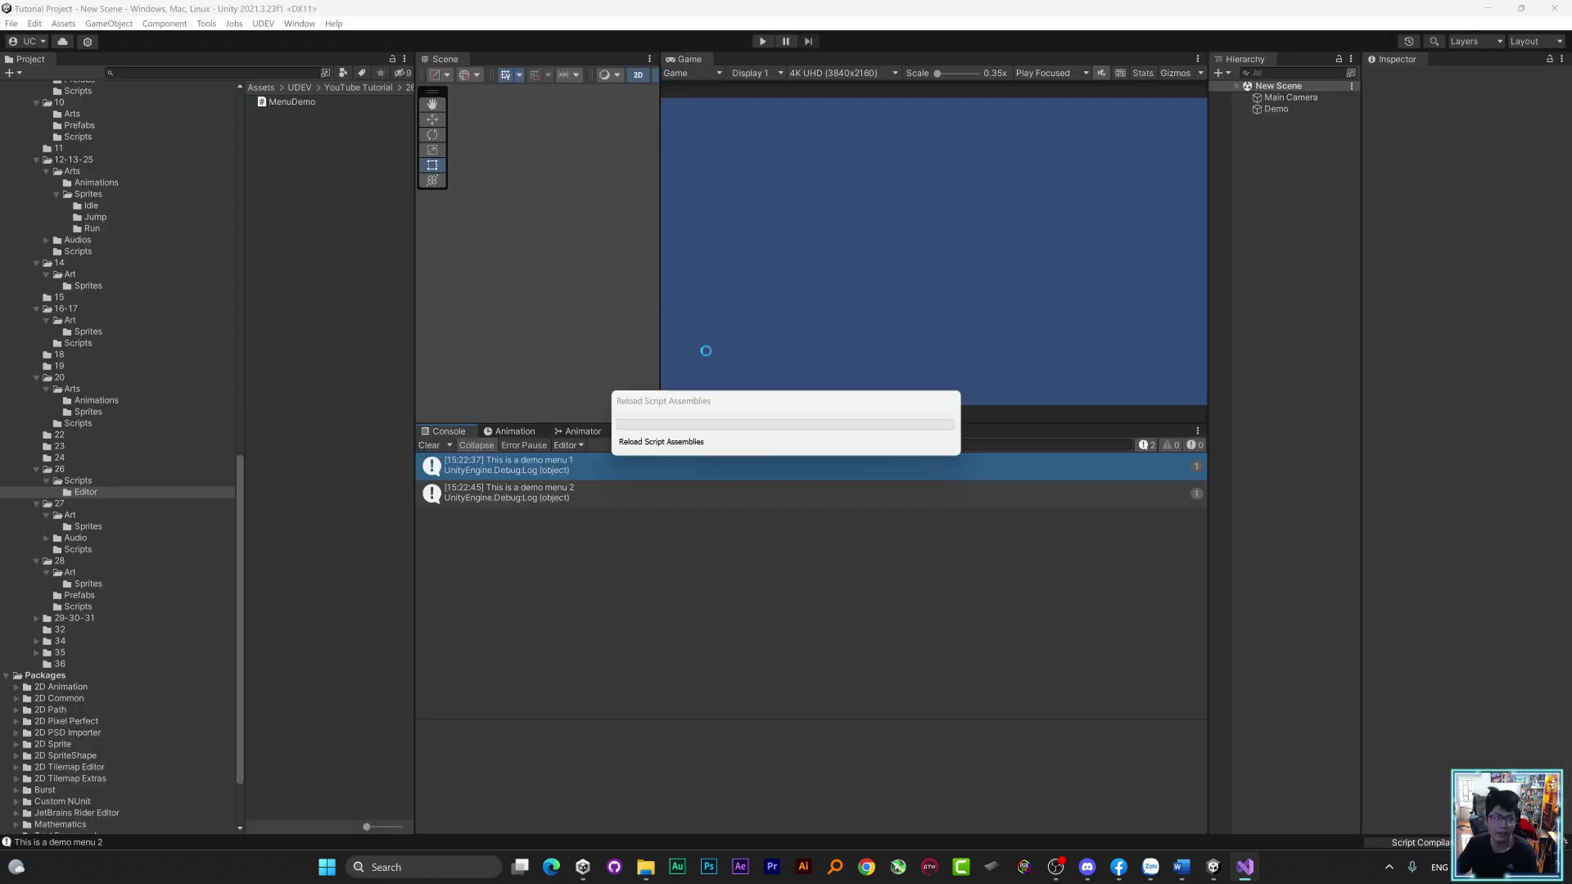
pyautogui.click(270, 25)
pyautogui.moveTo(295, 55)
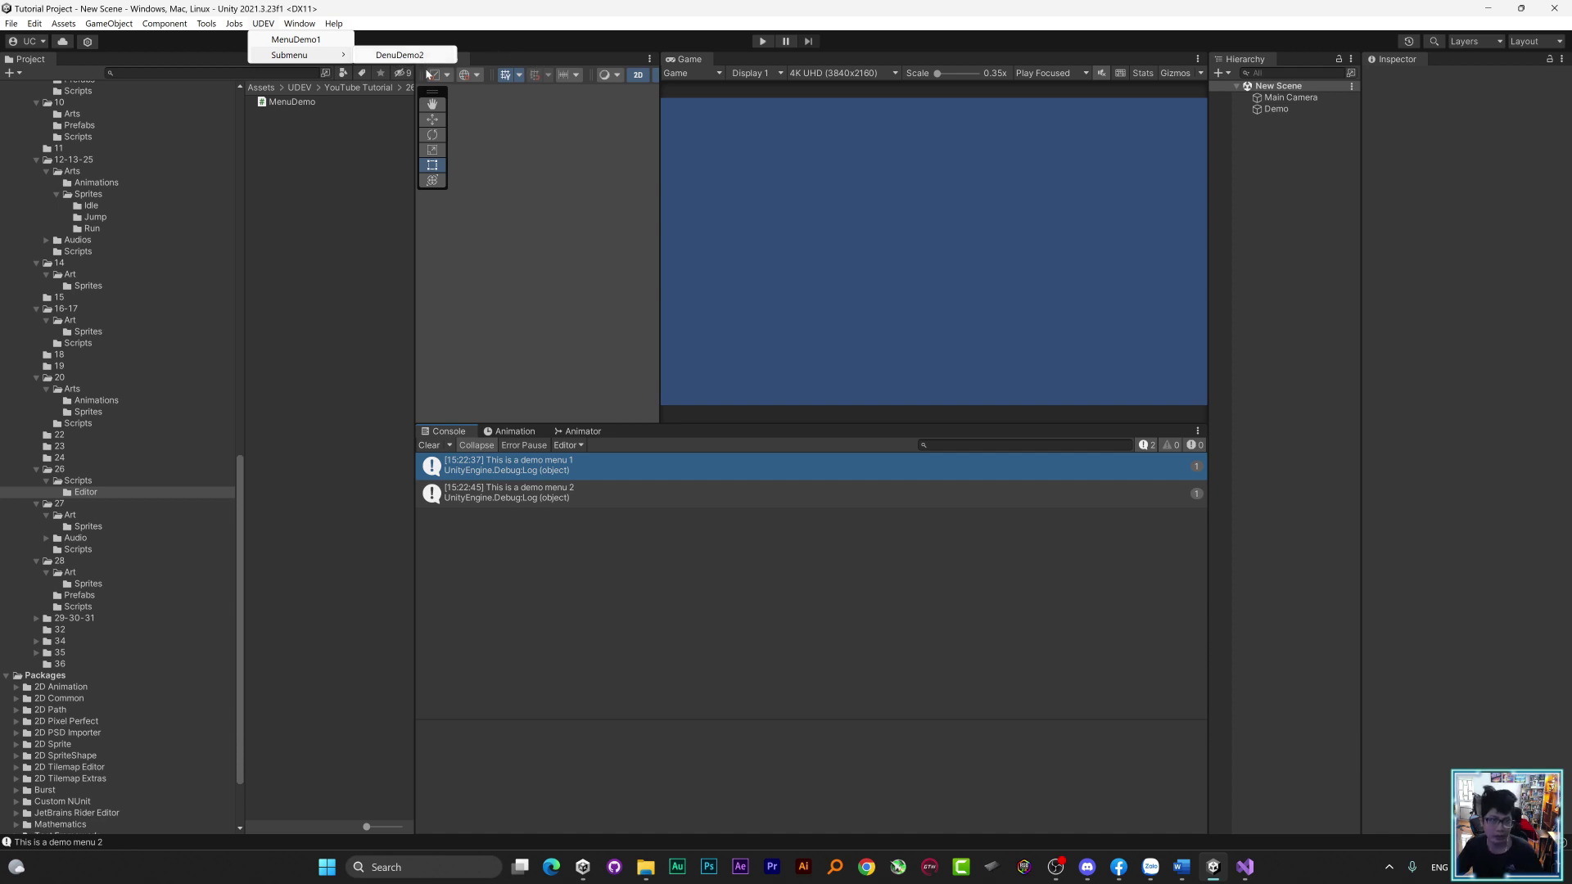
pyautogui.hotkey('alt', 'Tab')
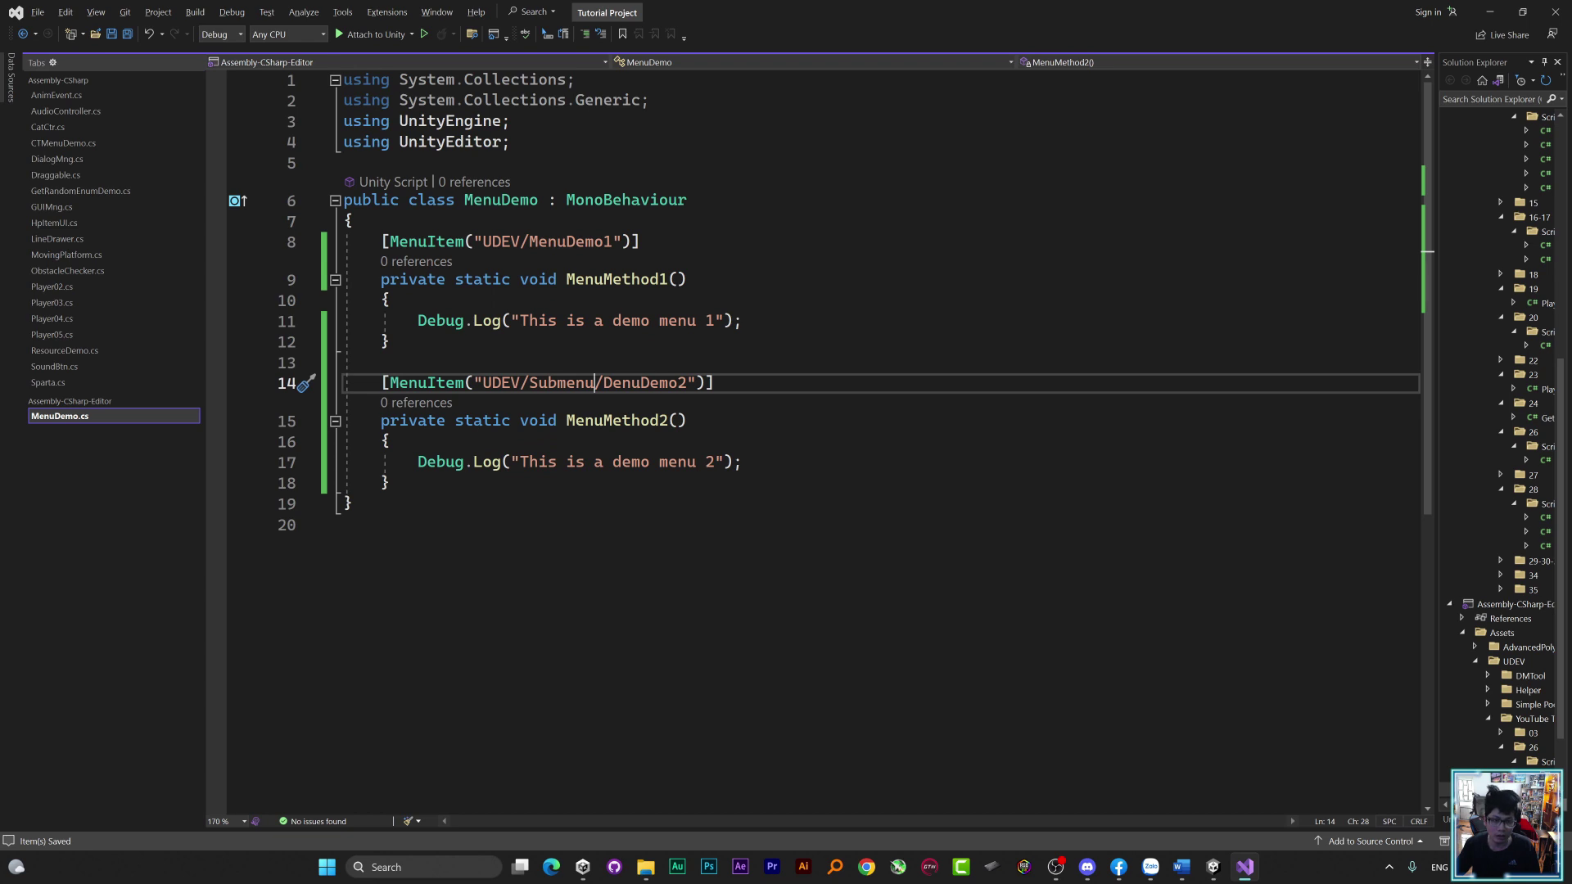
# Cut line 14's menu path down to the bare "MenuDemo2" and save
pyautogui.press('BackSpace')
pyautogui.press('BackSpace')
pyautogui.press('BackSpace')
pyautogui.press('BackSpace')
pyautogui.press('BackSpace')
pyautogui.press('BackSpace')
pyautogui.press('BackSpace')
pyautogui.press('BackSpace')
pyautogui.press('BackSpace')
pyautogui.press('BackSpace')
pyautogui.press('BackSpace')
pyautogui.press('BackSpace')
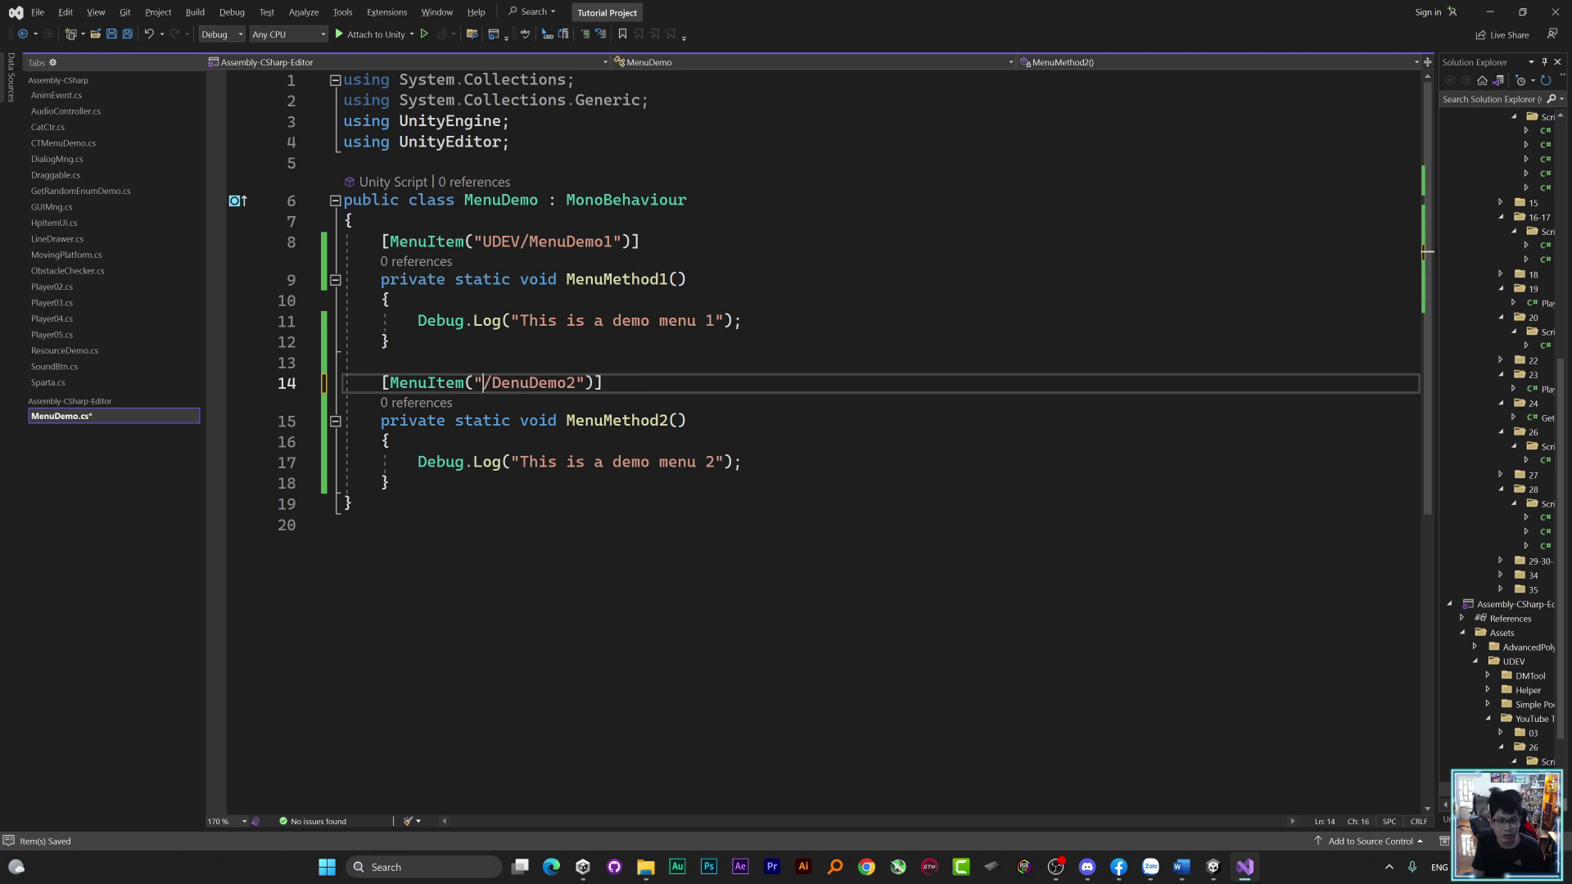
pyautogui.press('Delete')
pyautogui.press('BackSpace')
pyautogui.write('M')
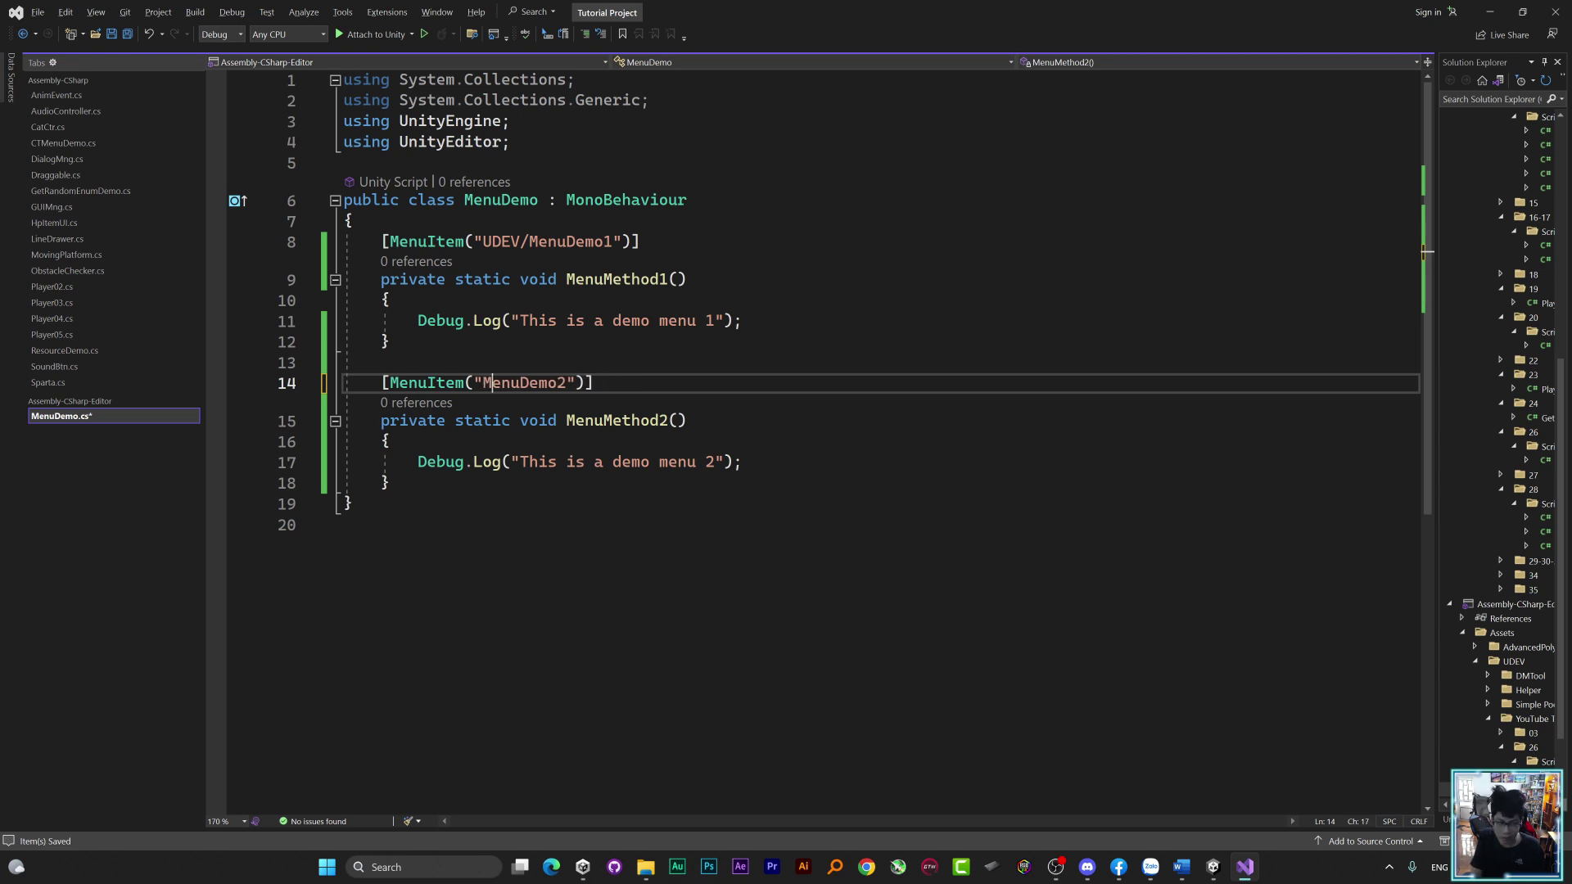
pyautogui.hotkey('ctrl', 's')
# Read Unity's Console warning that the MenuDemo2 path has no submenu, then return to the script
pyautogui.hotkey('alt', 'Tab')
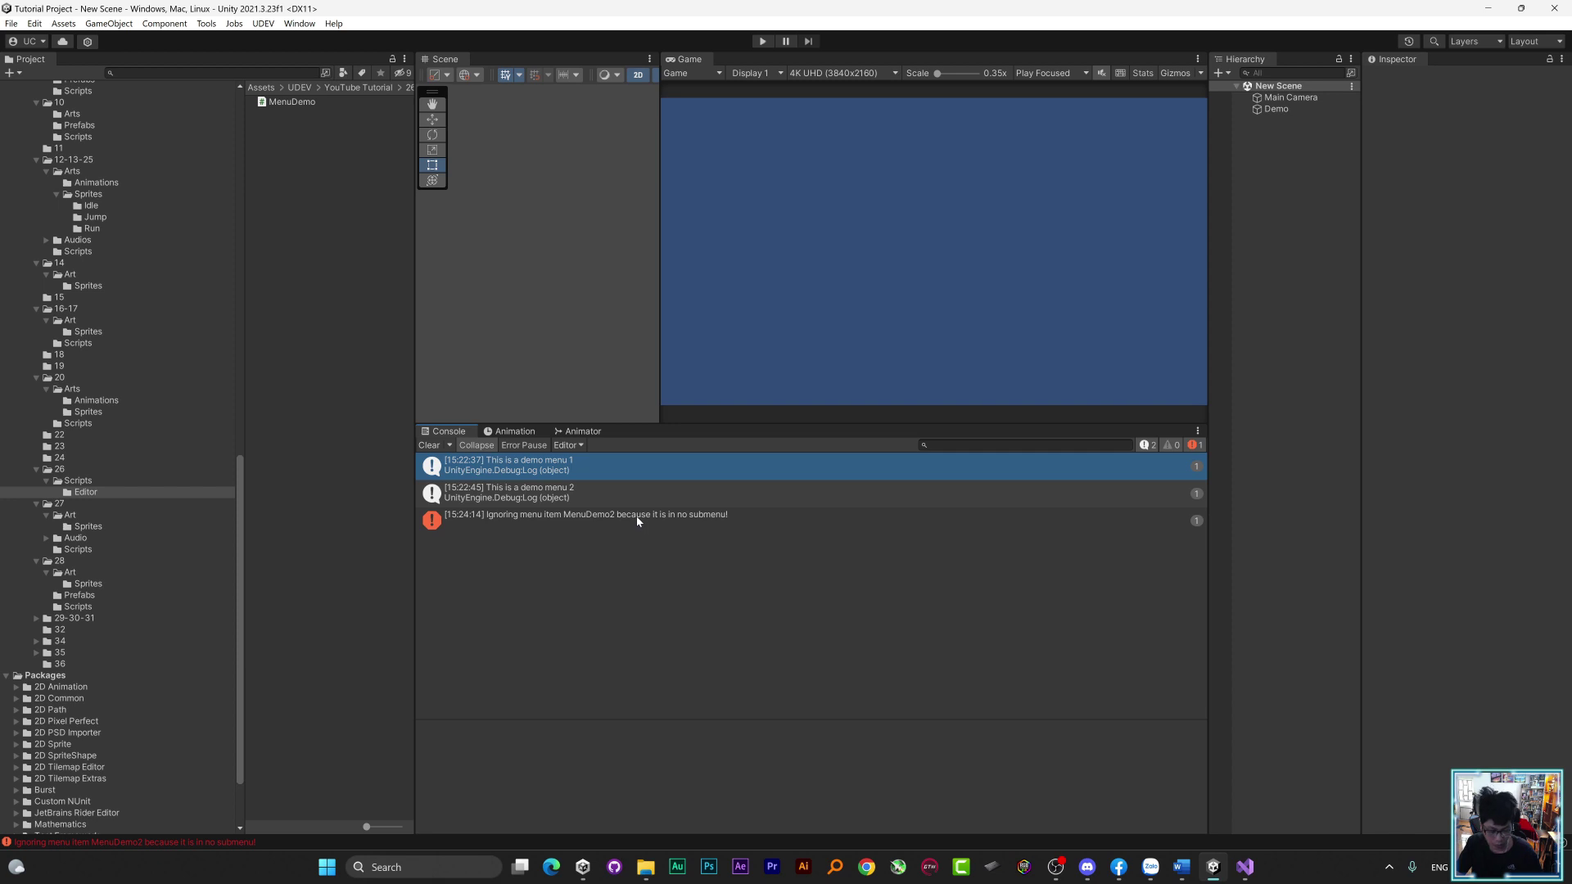
pyautogui.hotkey('alt', 'Tab')
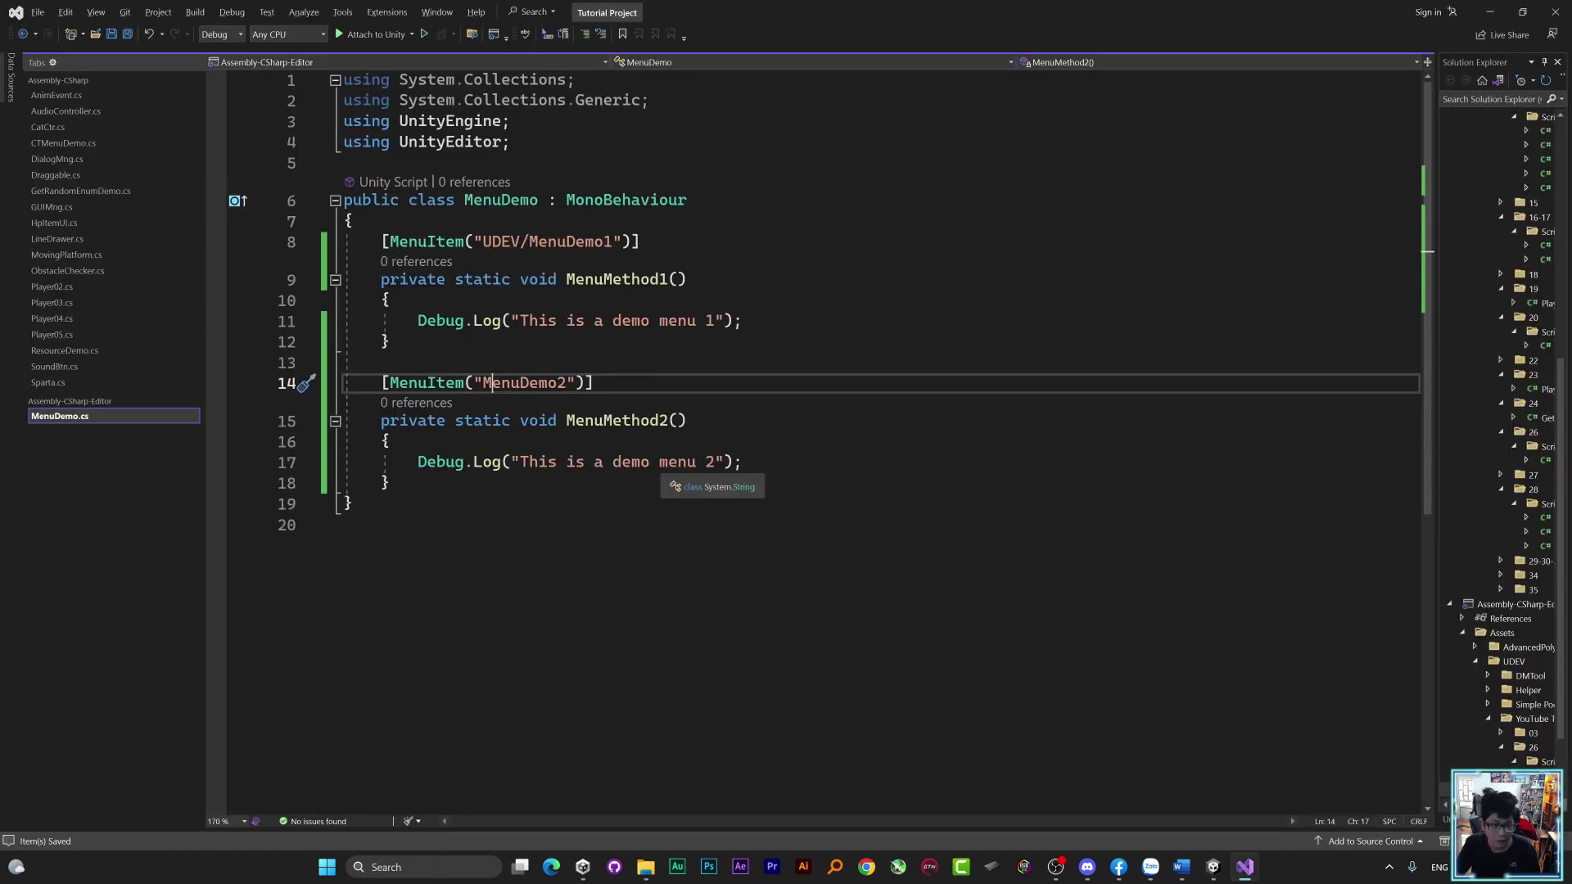
pyautogui.hotkey('alt', 'Tab')
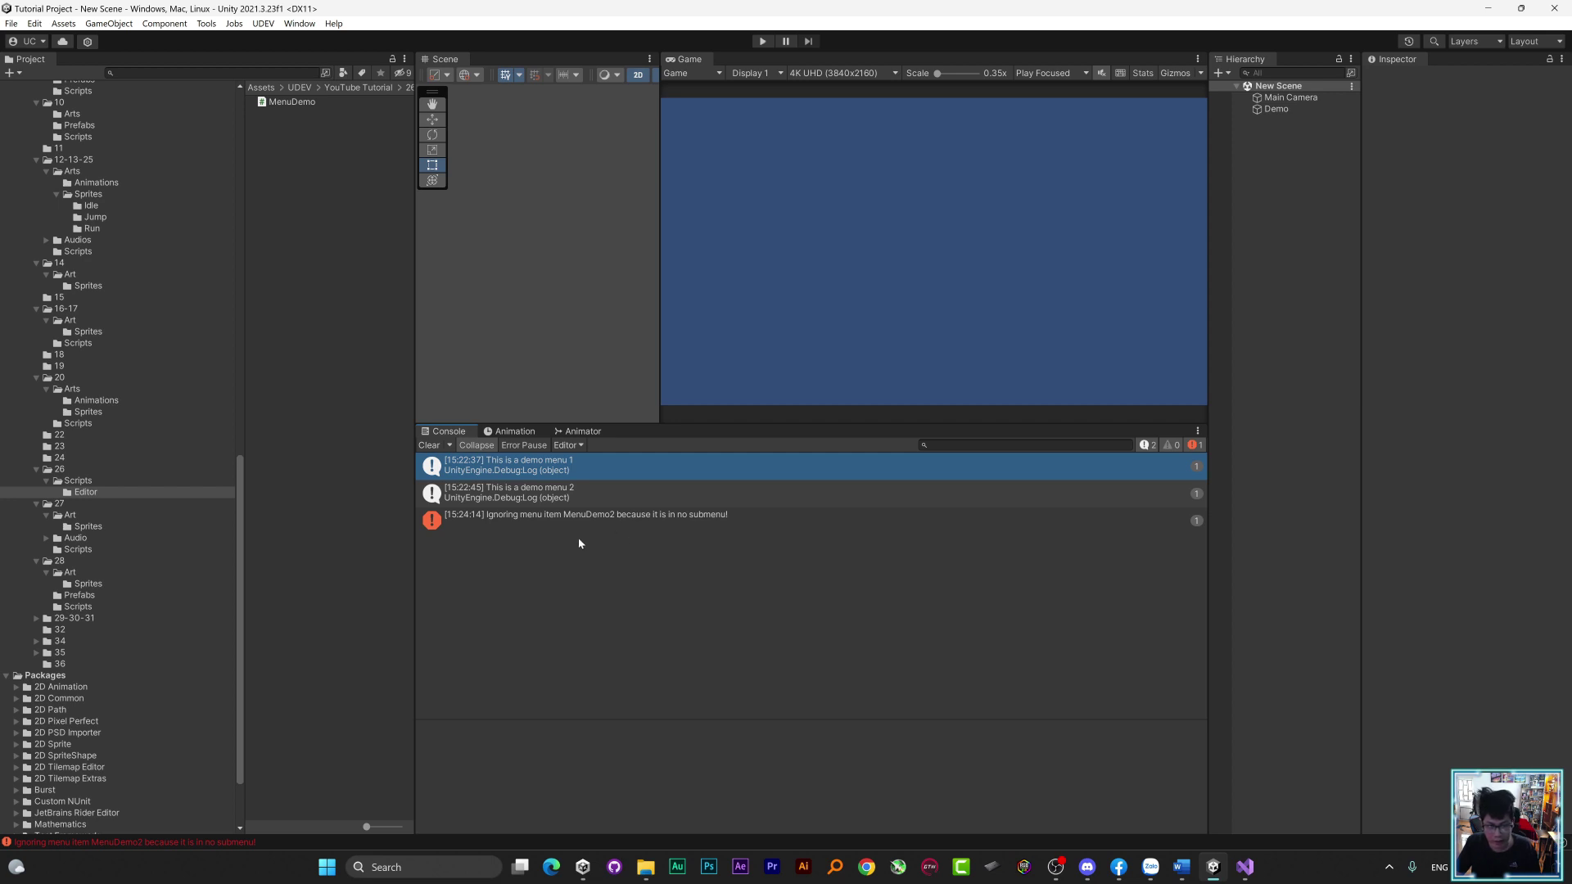
pyautogui.hotkey('alt', 'Tab')
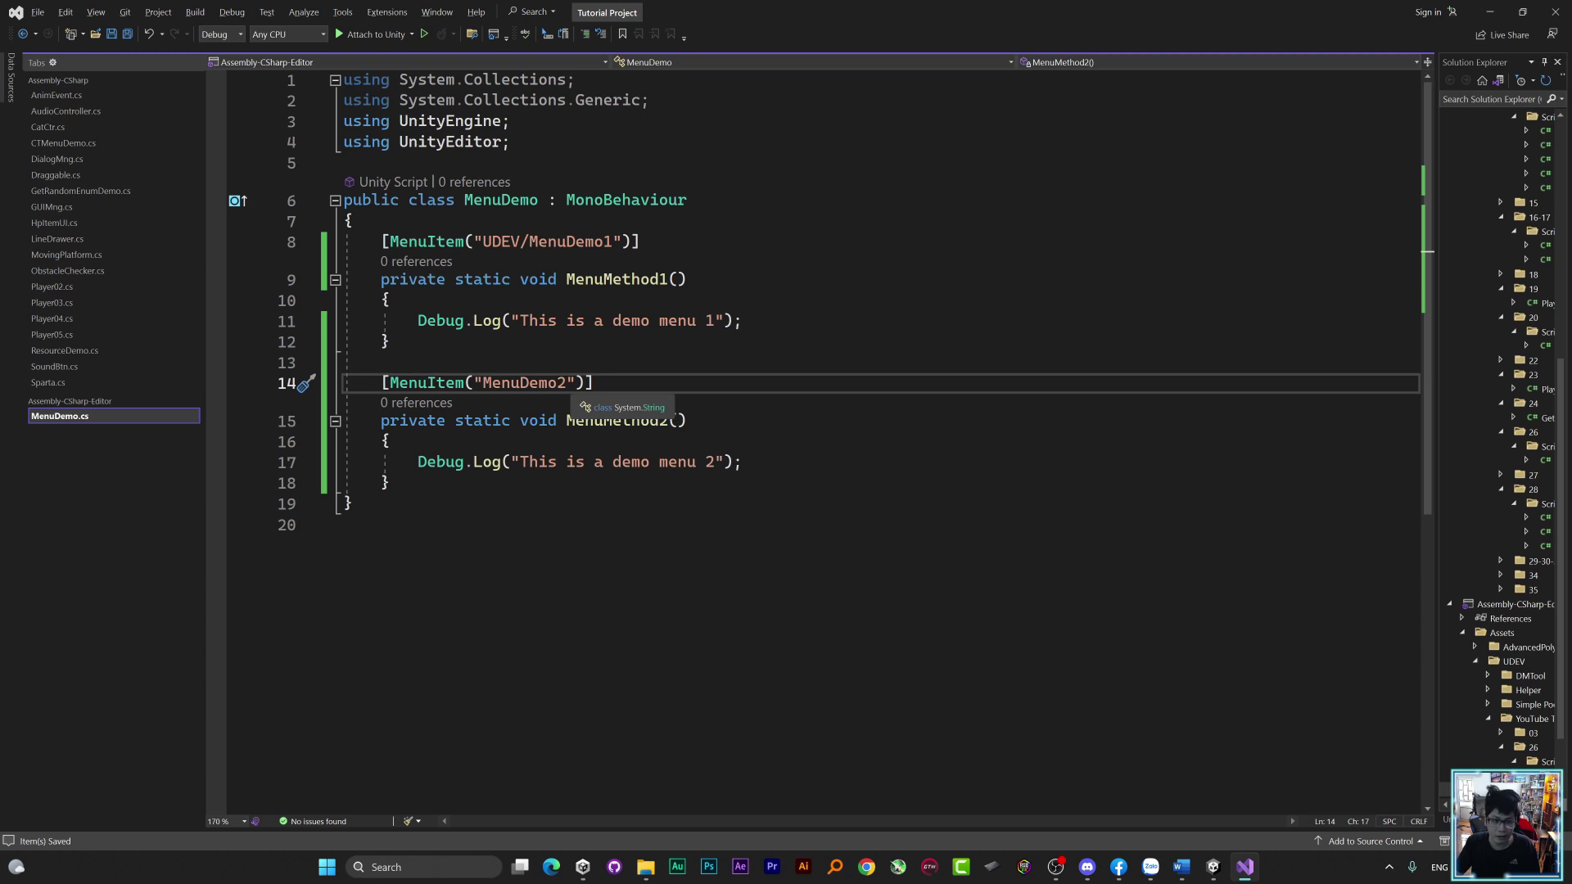
# Append "/Sub" so the second entry's path becomes "MenuDemo2/Sub", and save
pyautogui.press('Right')
pyautogui.press('Right')
pyautogui.press('Right')
pyautogui.press('BackSpace')
pyautogui.write('/Sub')
pyautogui.hotkey('ctrl', 's')
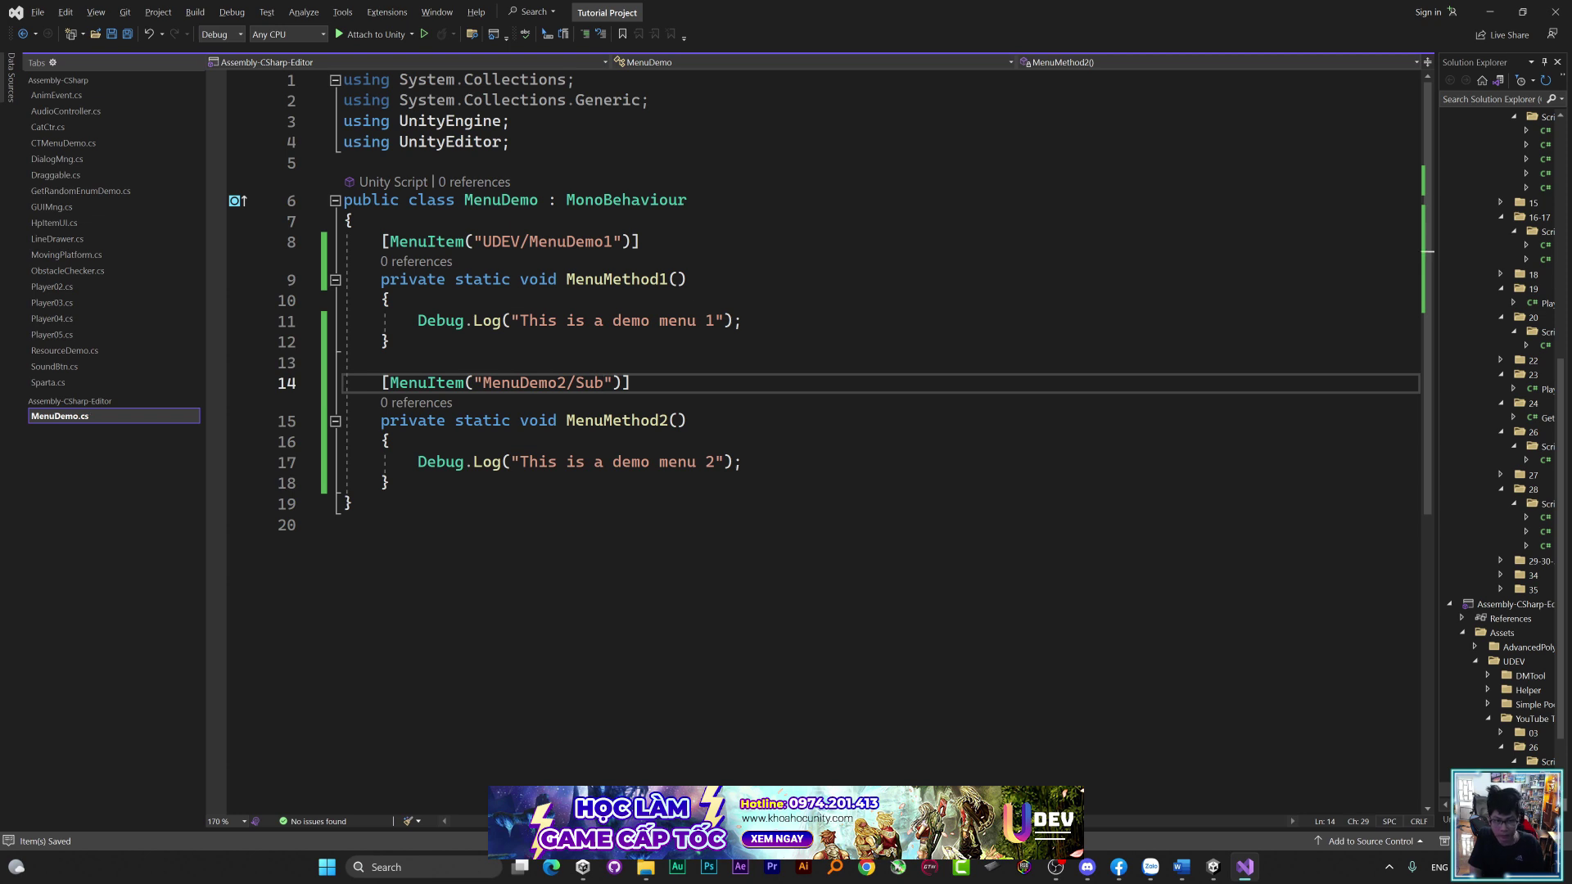
pyautogui.hotkey('alt', 'Tab')
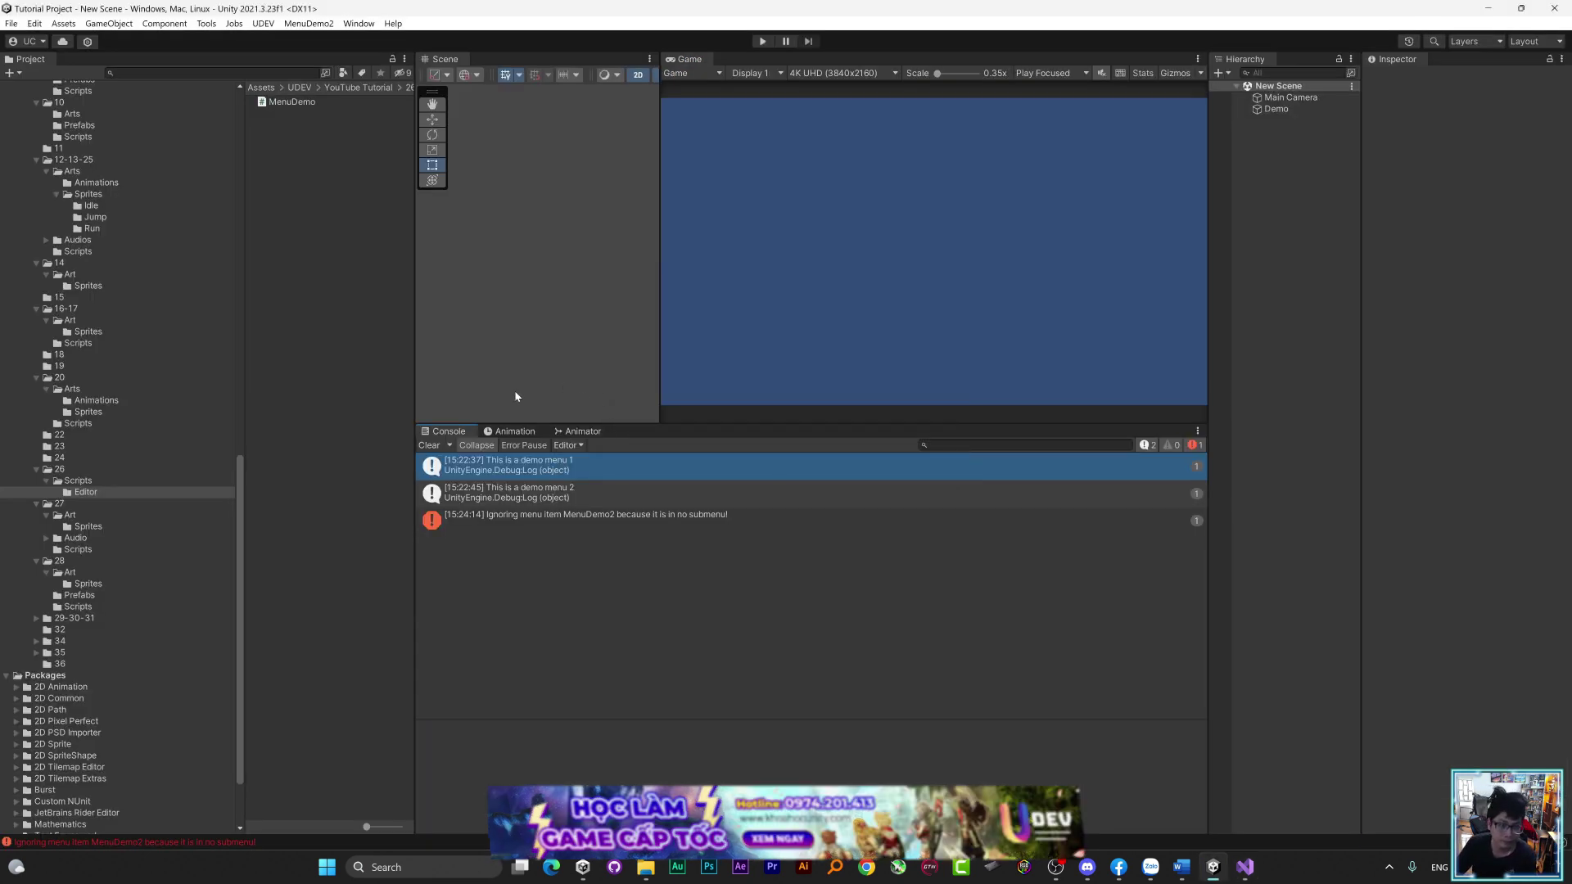
# Clear the Console and run MenuDemo2 > Sub, logging "This is a demo menu 2"
pyautogui.click(431, 444)
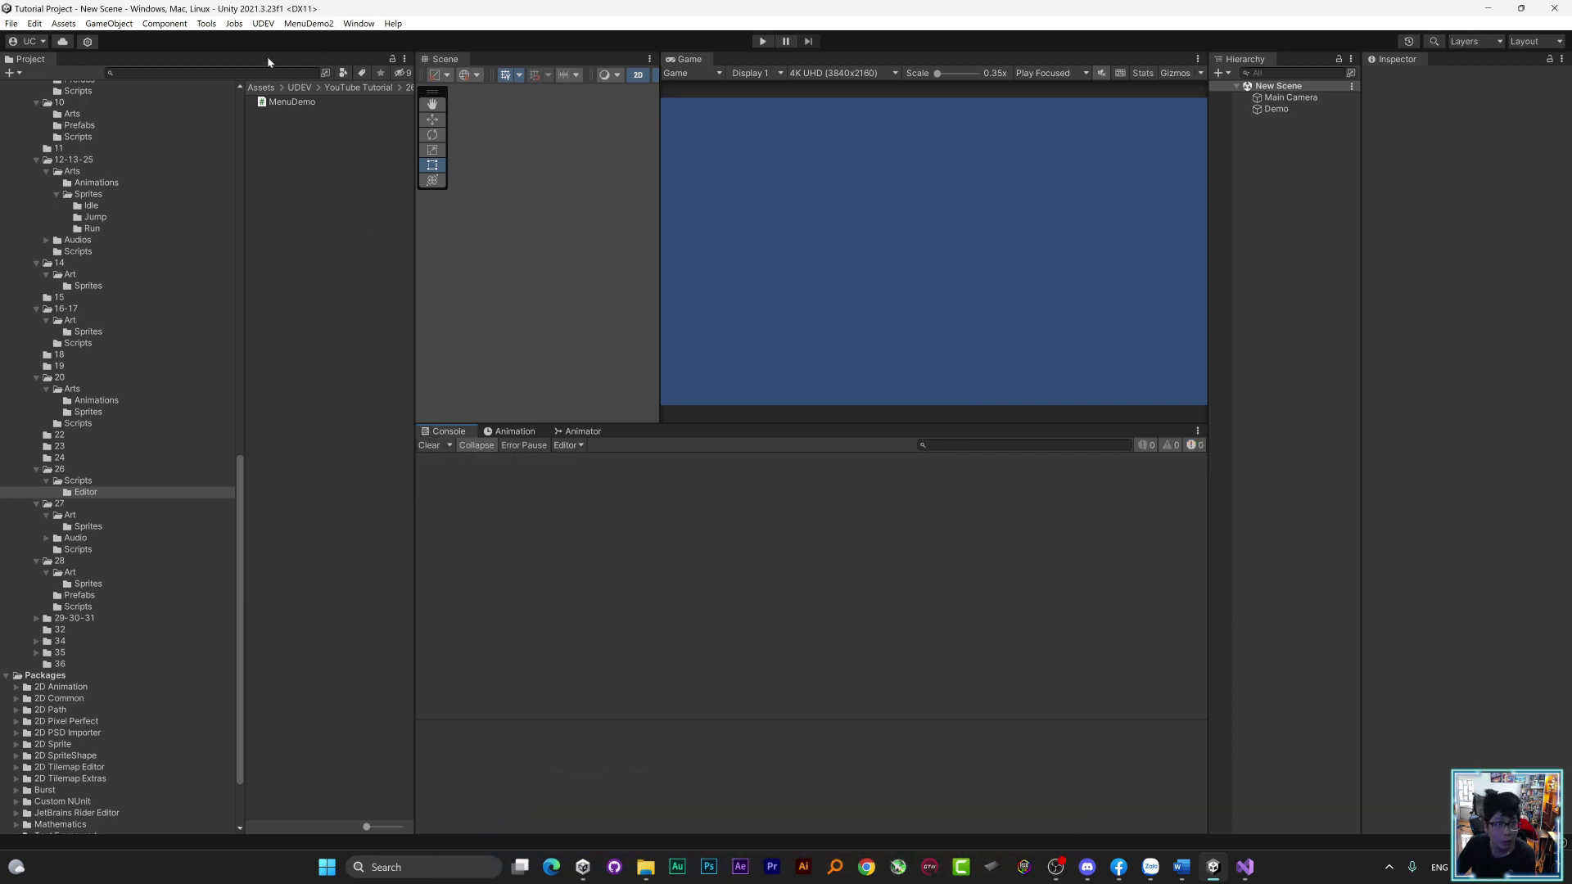
pyautogui.click(309, 22)
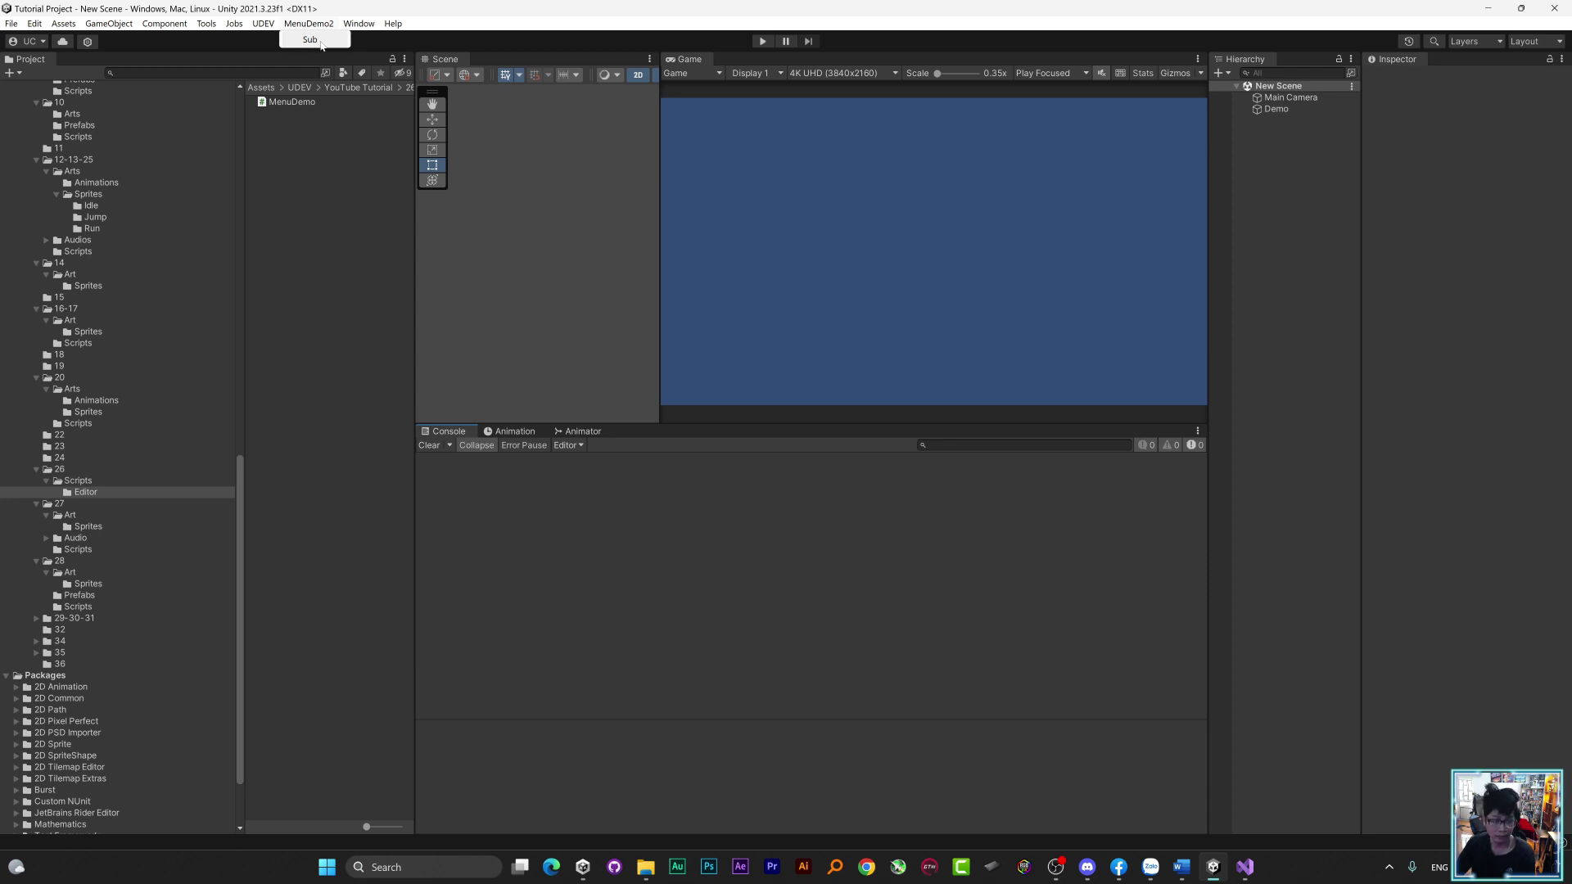
pyautogui.click(315, 40)
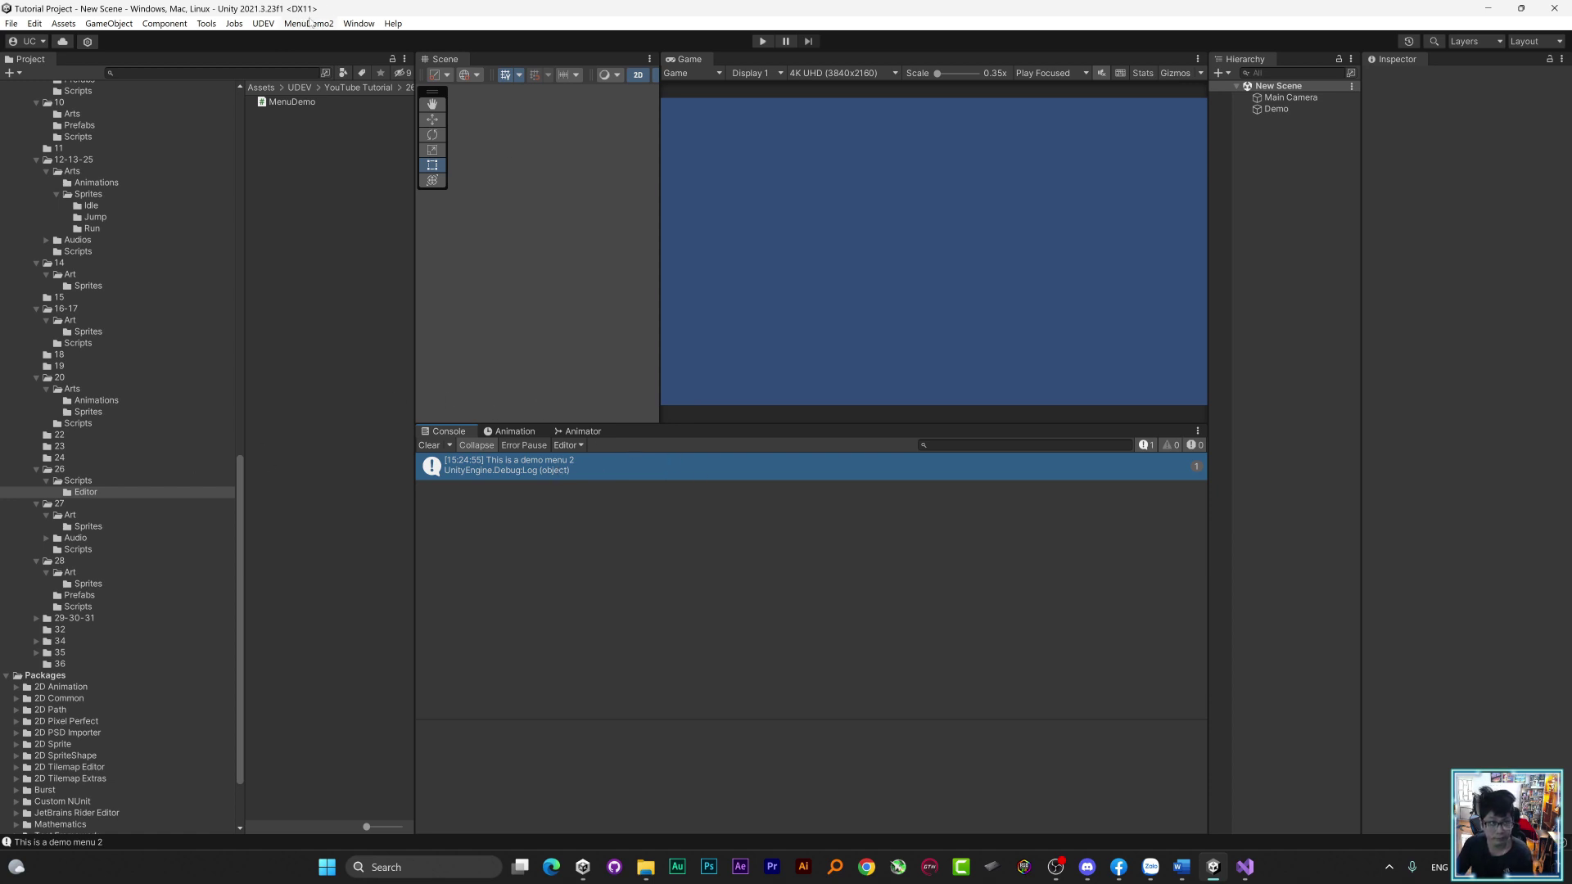
pyautogui.click(1244, 866)
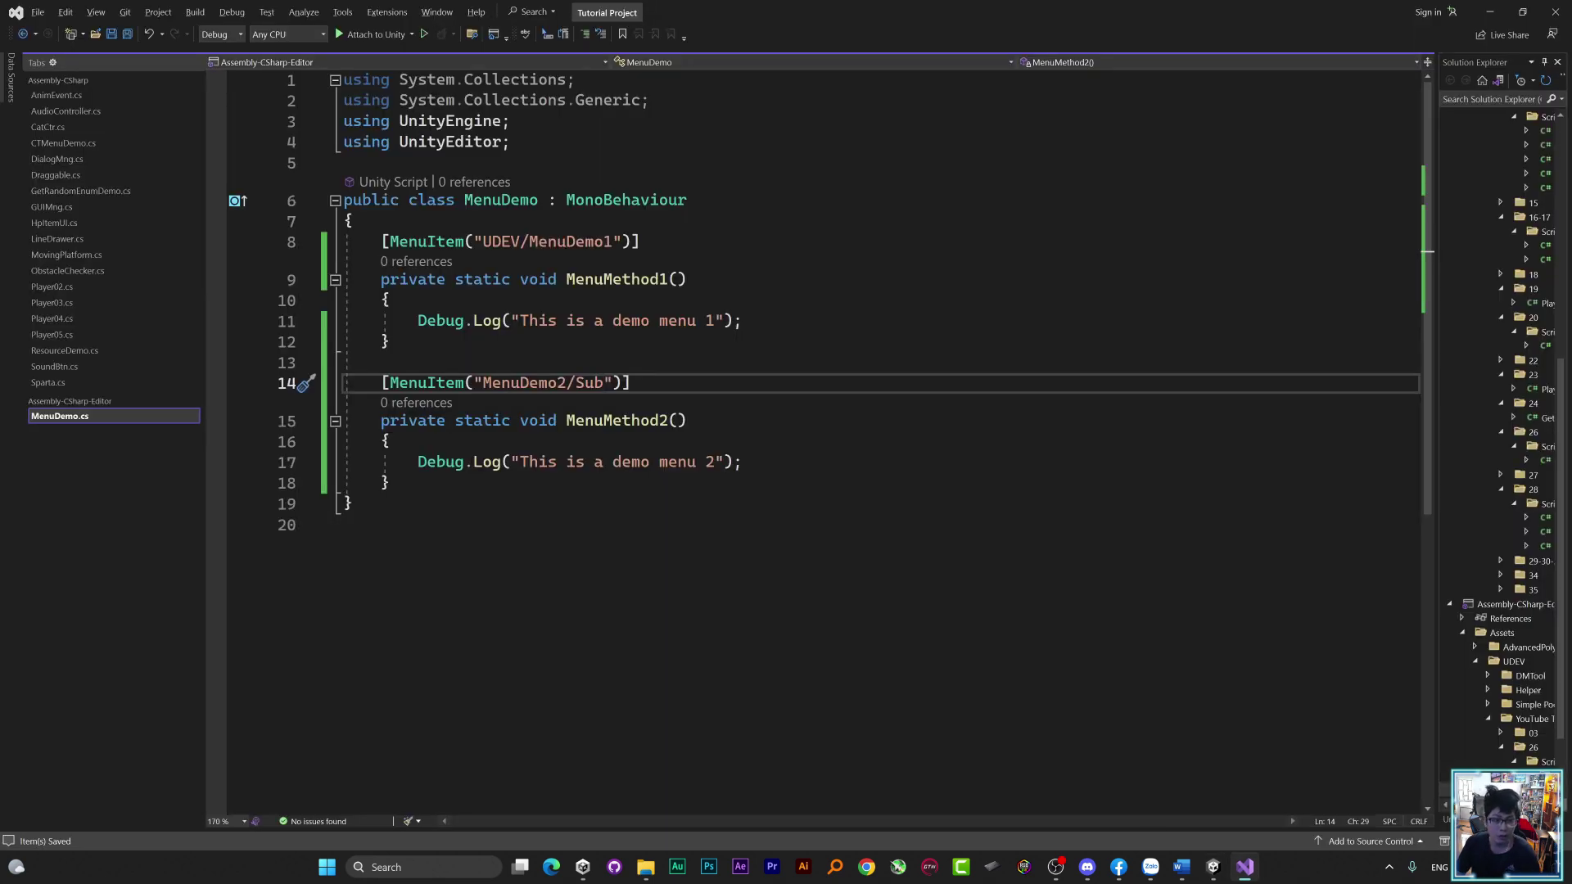
# Rewrite the second entry's path from "MenuDemo2/Sub" back to "UDEV/MenuDemo2" and save
pyautogui.press('BackSpace')
pyautogui.press('BackSpace')
pyautogui.press('BackSpace')
pyautogui.hotkey('ctrl', 'Left')
pyautogui.press('Delete')
pyautogui.write('/D')
pyautogui.press('Left')
pyautogui.press('Left')
pyautogui.write('UDEV')
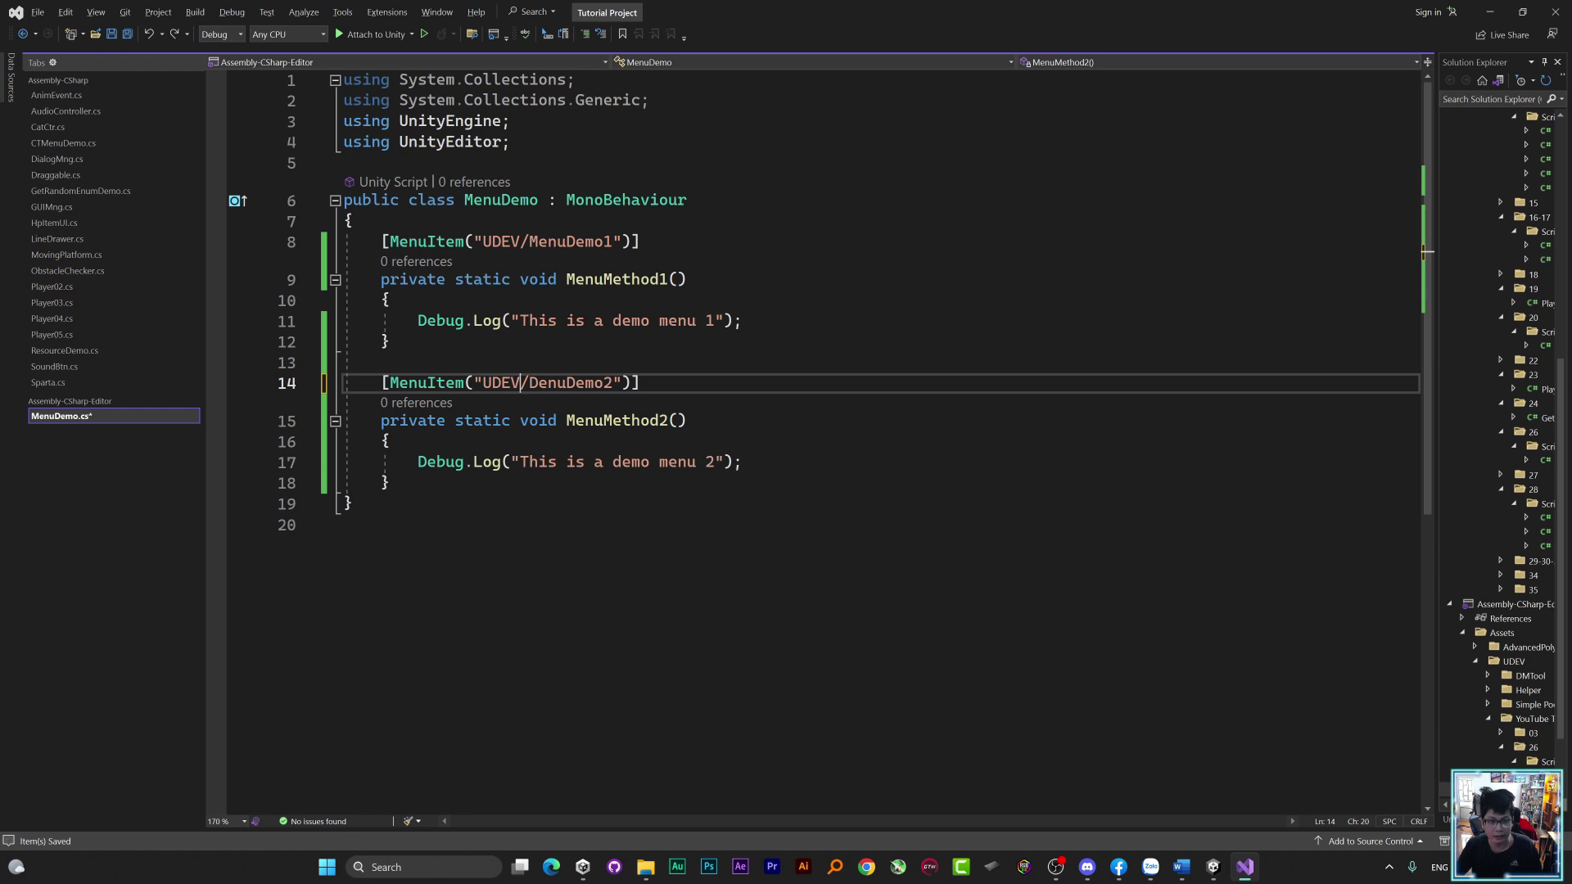
pyautogui.press('Right')
pyautogui.press('Delete')
pyautogui.write('M')
pyautogui.hotkey('ctrl', 's')
pyautogui.hotkey('alt', 'Tab')
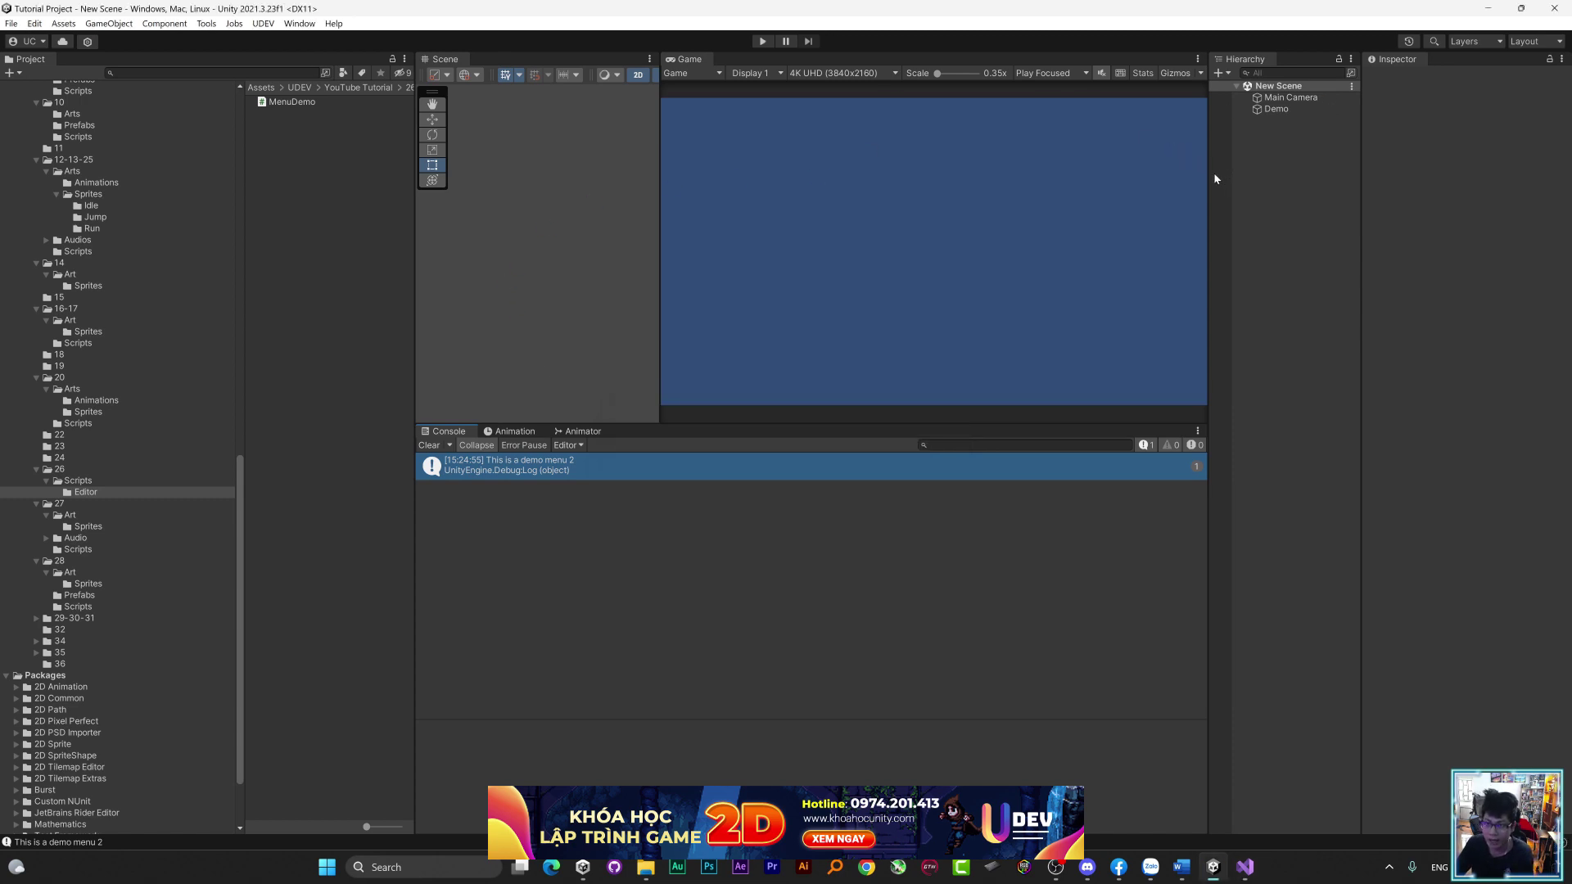
# Widen the Hierarchy and Inspector, select Demo, and open the CT Menu Demo component's context menu
pyautogui.moveTo(1209, 190); pyautogui.dragTo(1021, 220)
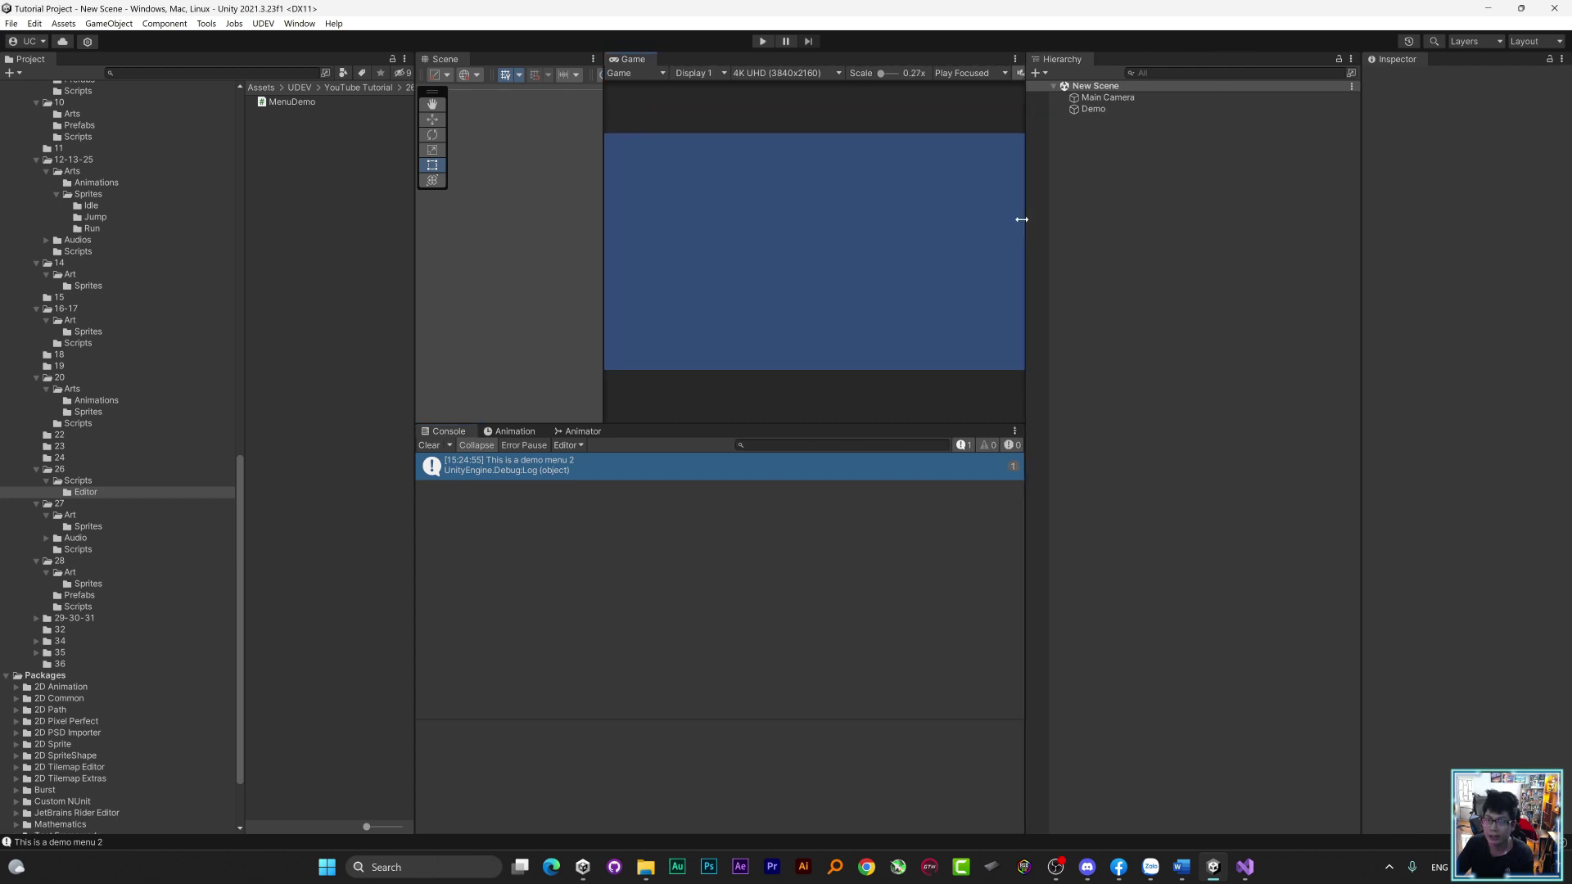
pyautogui.moveTo(1357, 174); pyautogui.dragTo(1103, 123)
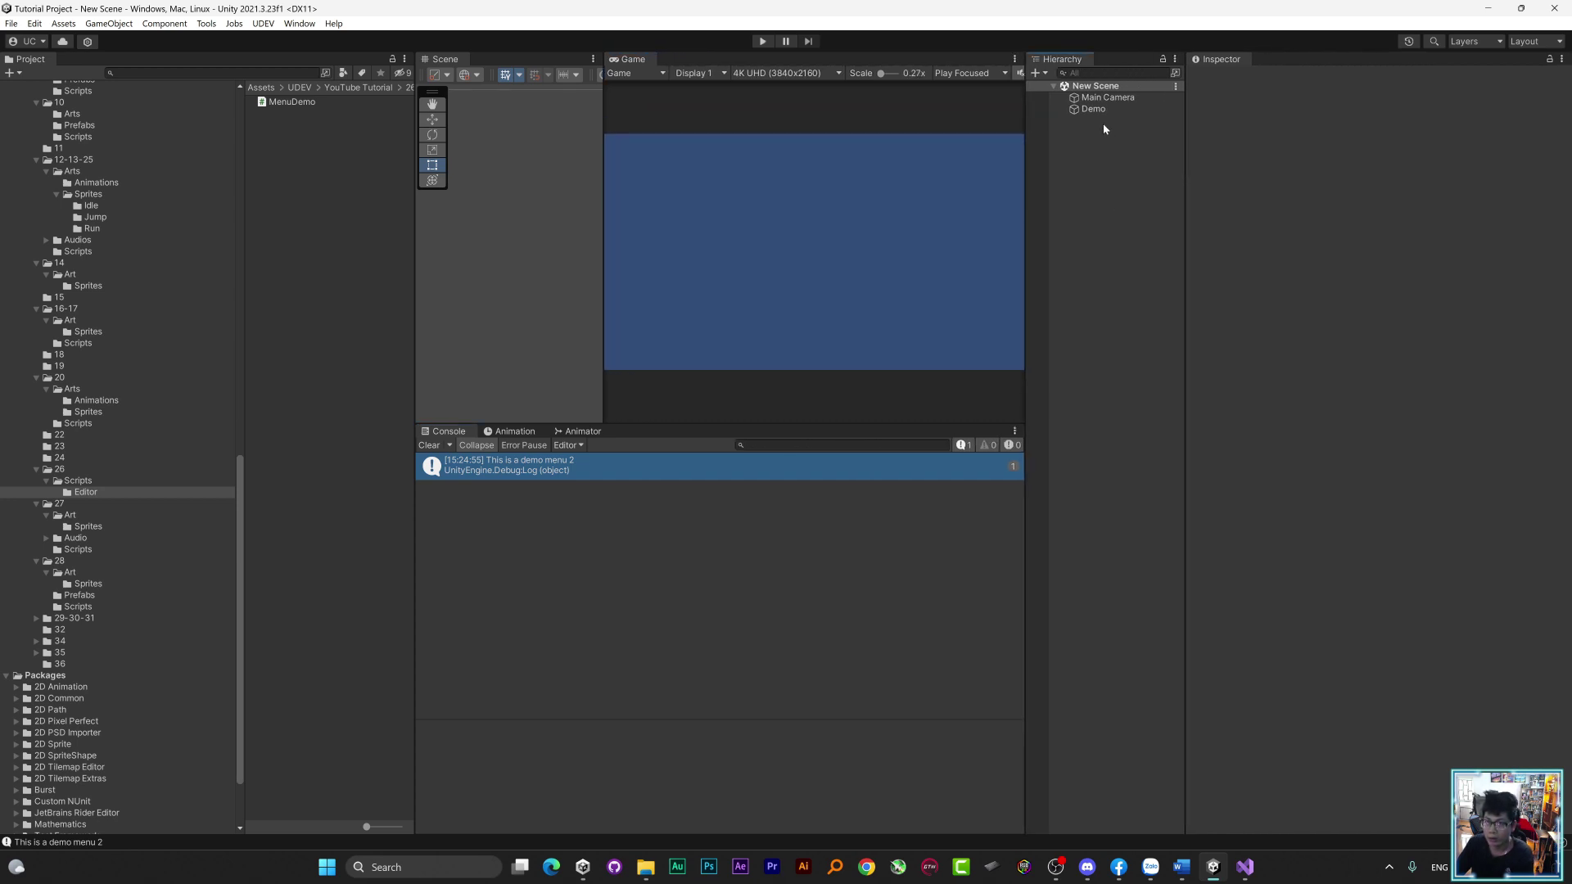
pyautogui.click(1132, 109)
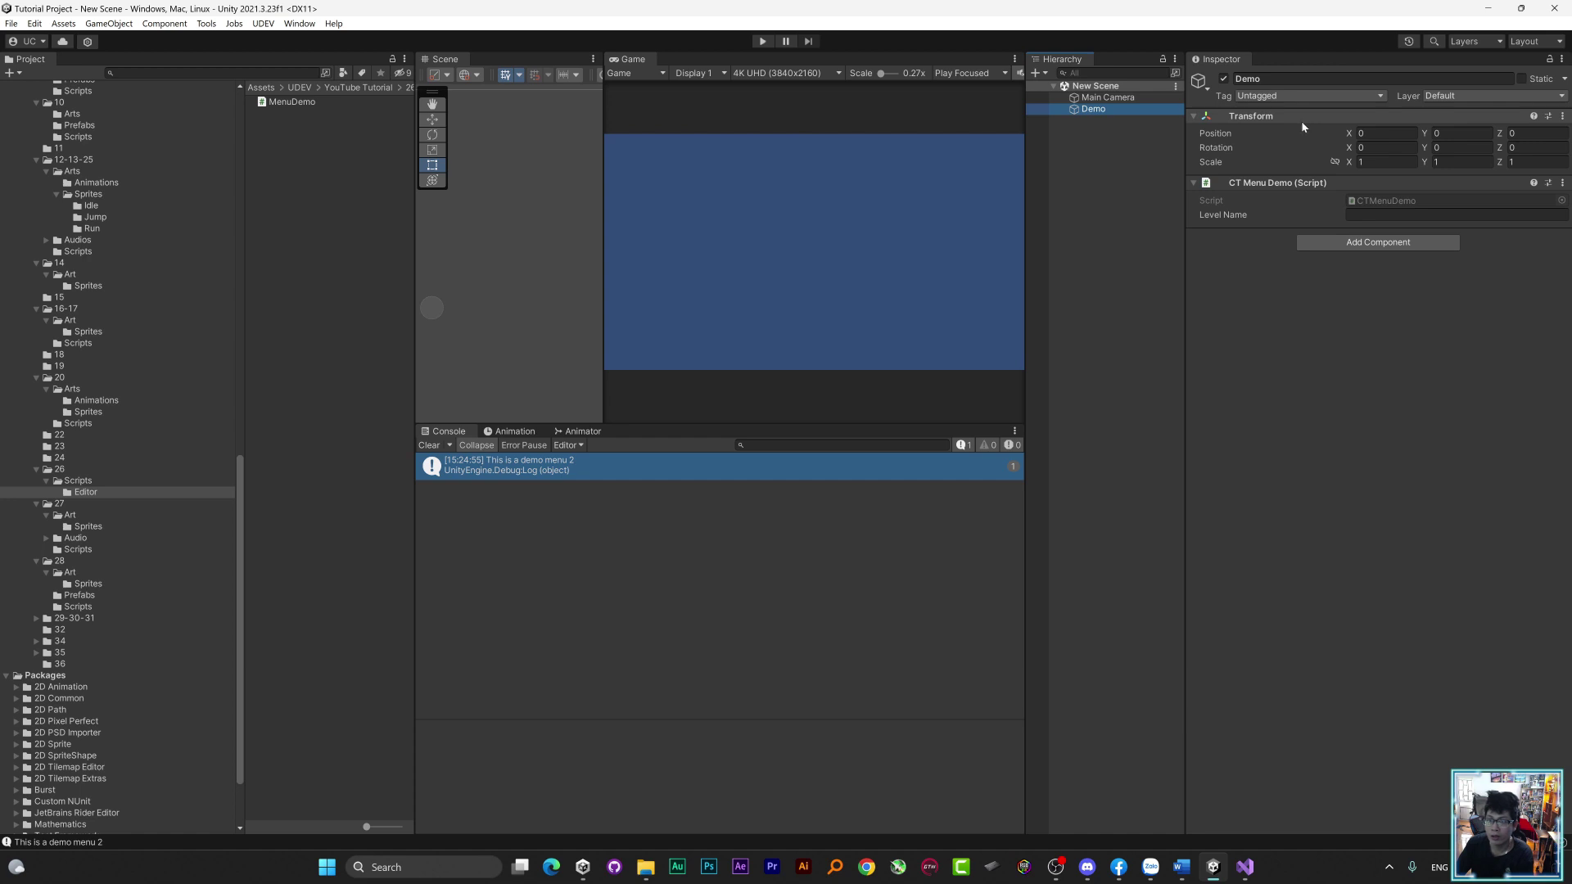
pyautogui.rightClick(1282, 185)
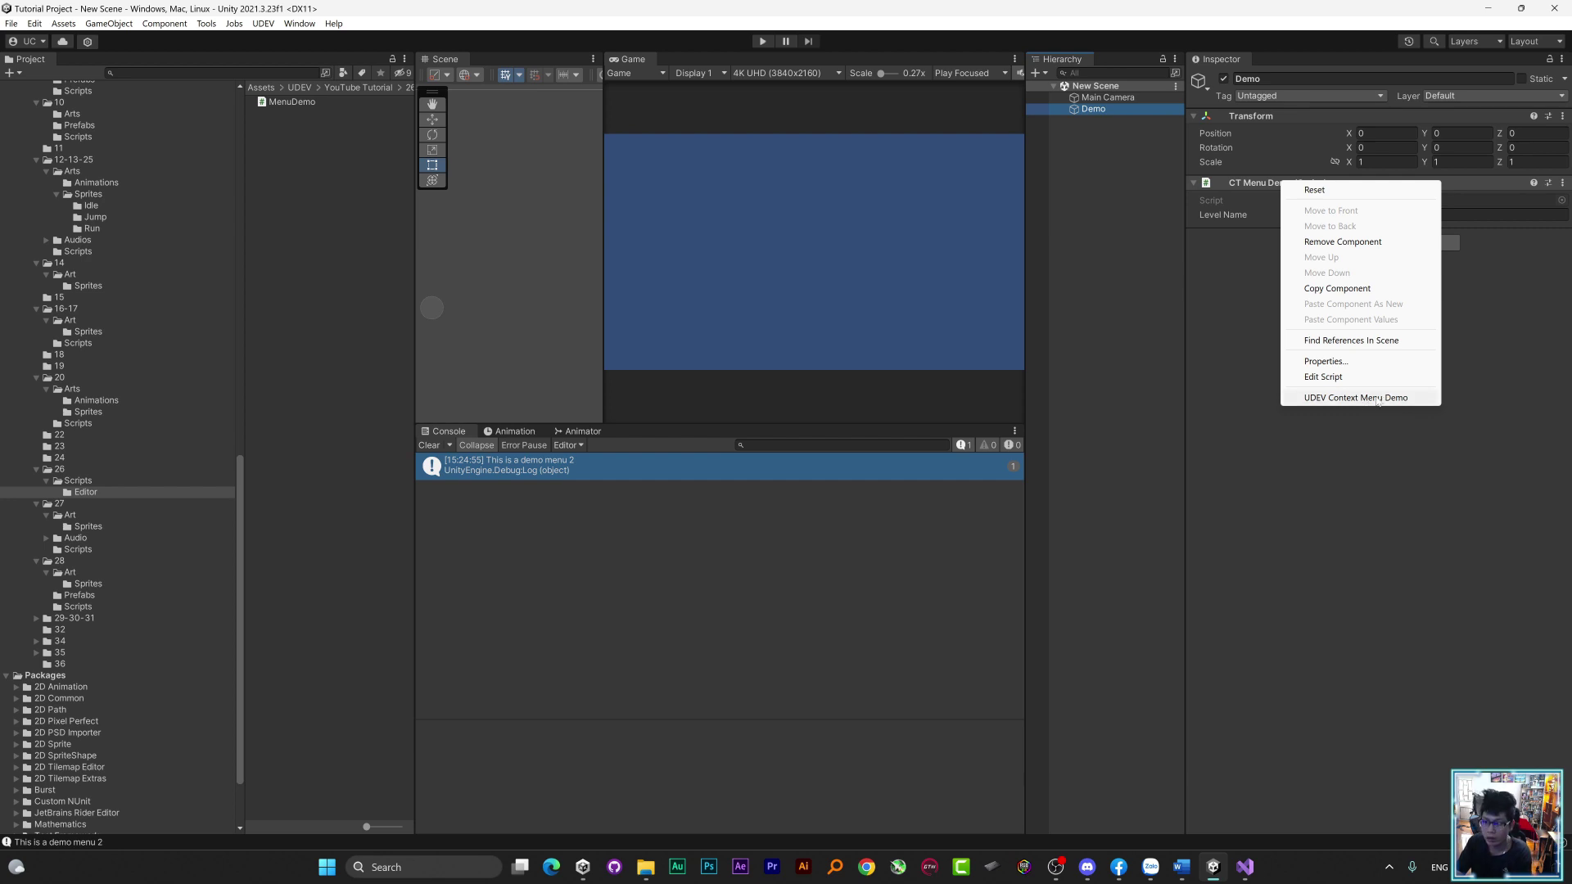
# Run UDEV Context Menu Demo, inspect the "This is a context menu demo" log, and reopen the component menu
pyautogui.click(1377, 399)
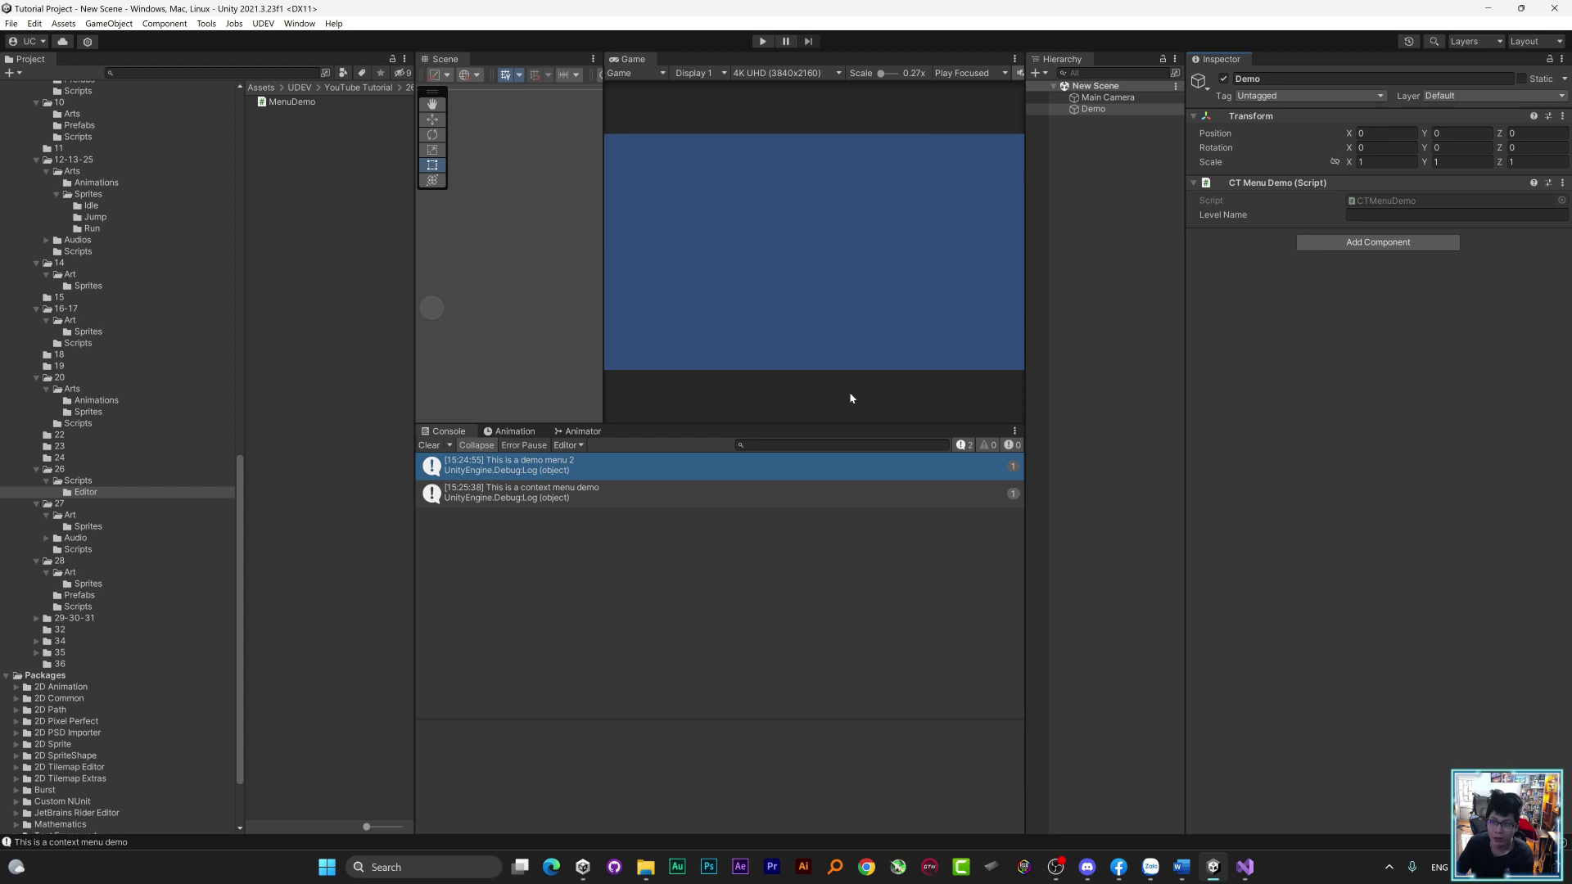
pyautogui.click(565, 497)
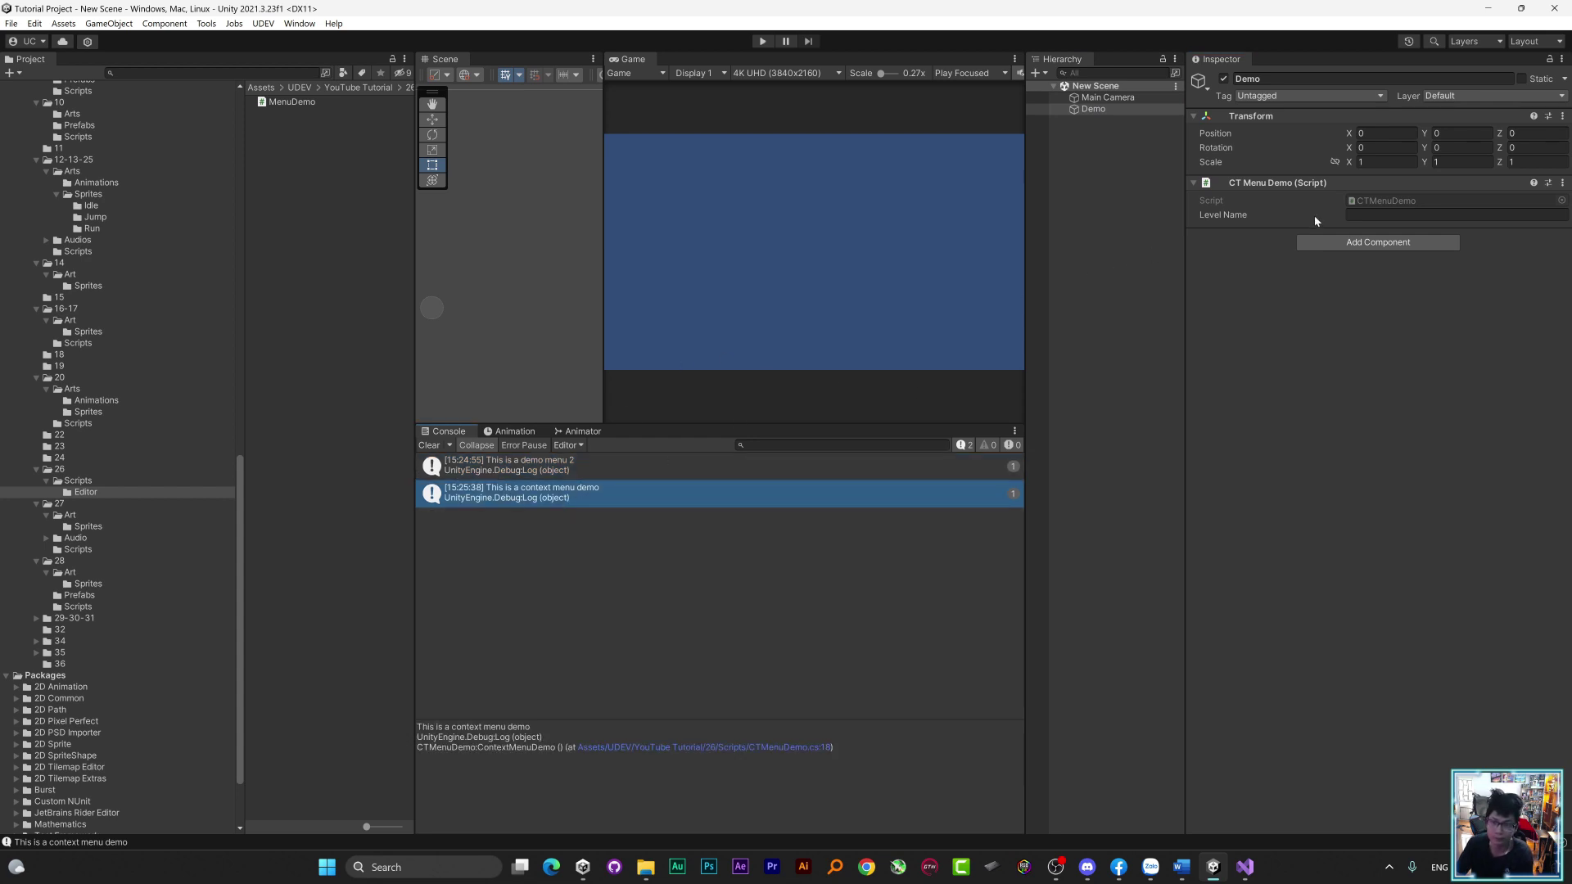
pyautogui.rightClick(1312, 183)
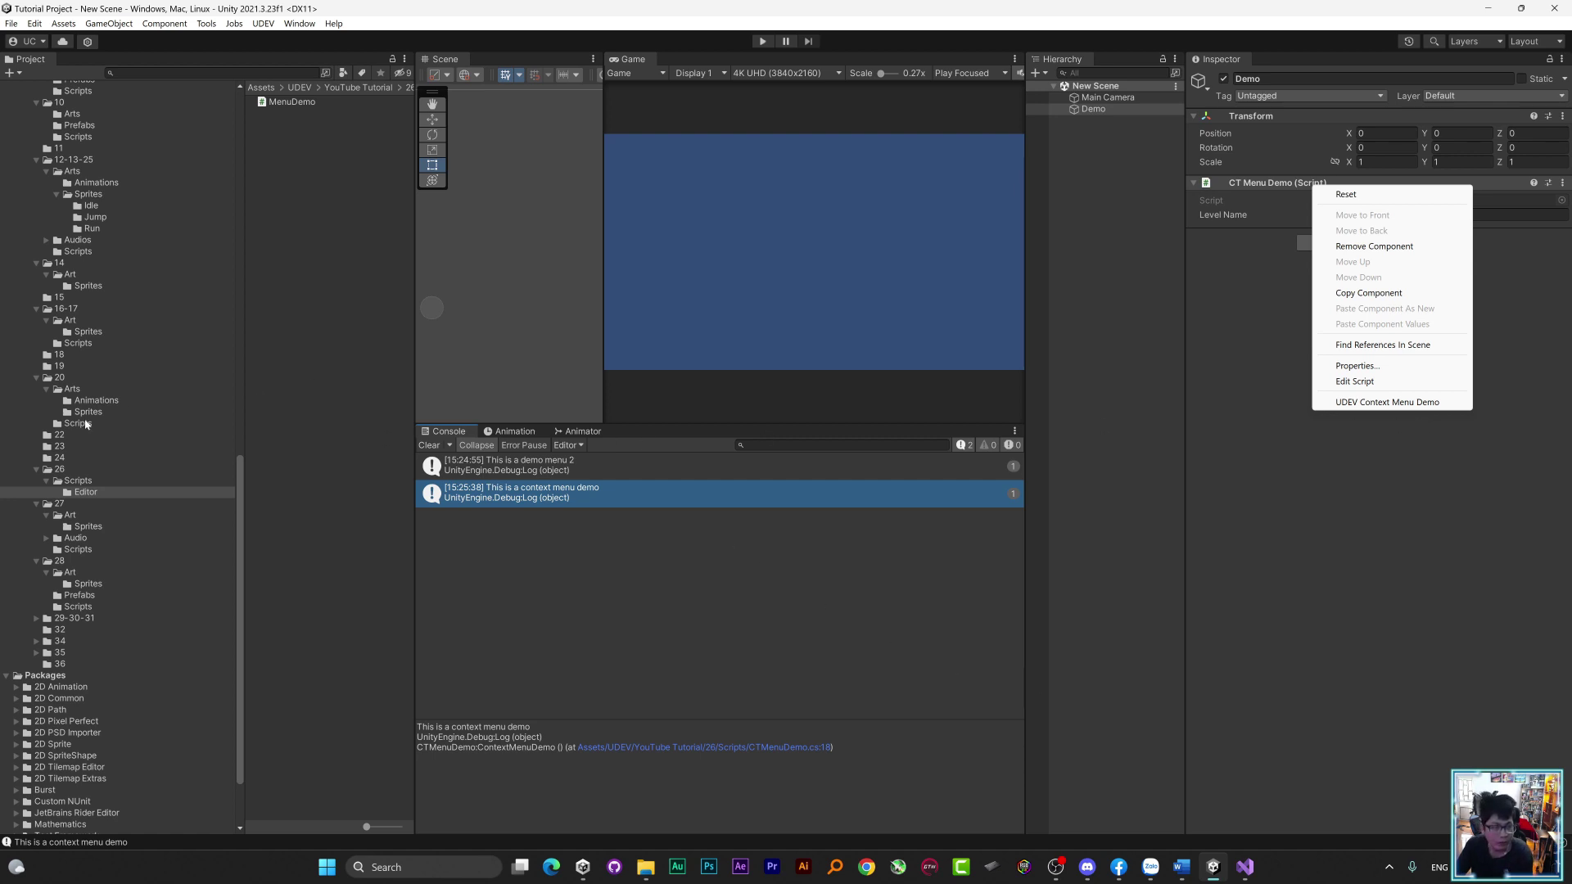
# Browse the Scripts and Scripts/Editor folders, then show the component menu with UDEV Context Menu Demo again
pyautogui.click(89, 484)
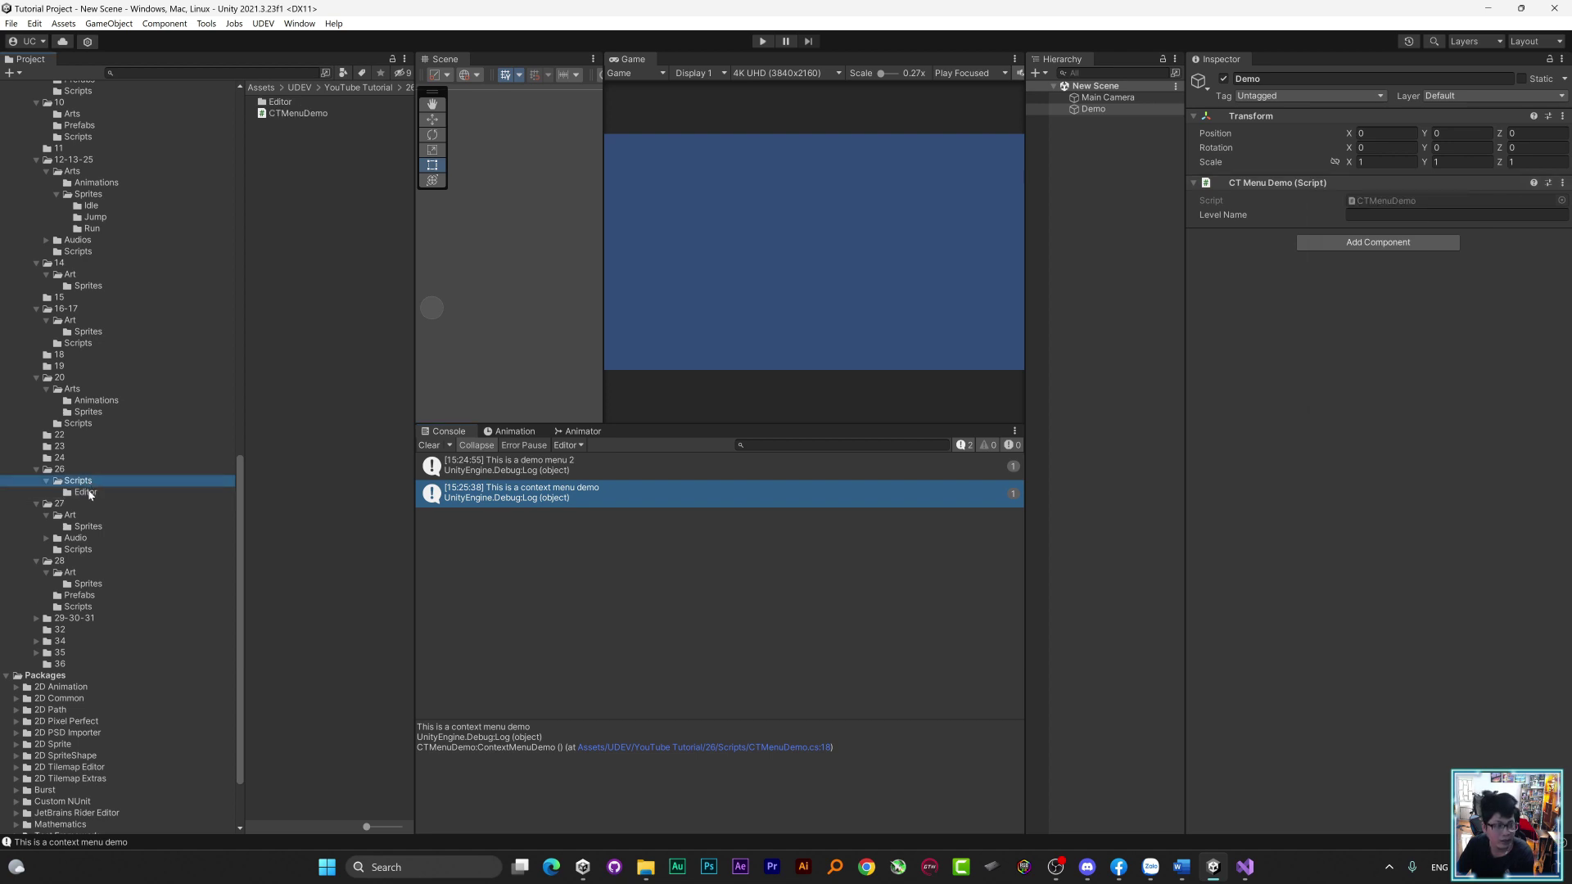
pyautogui.click(90, 493)
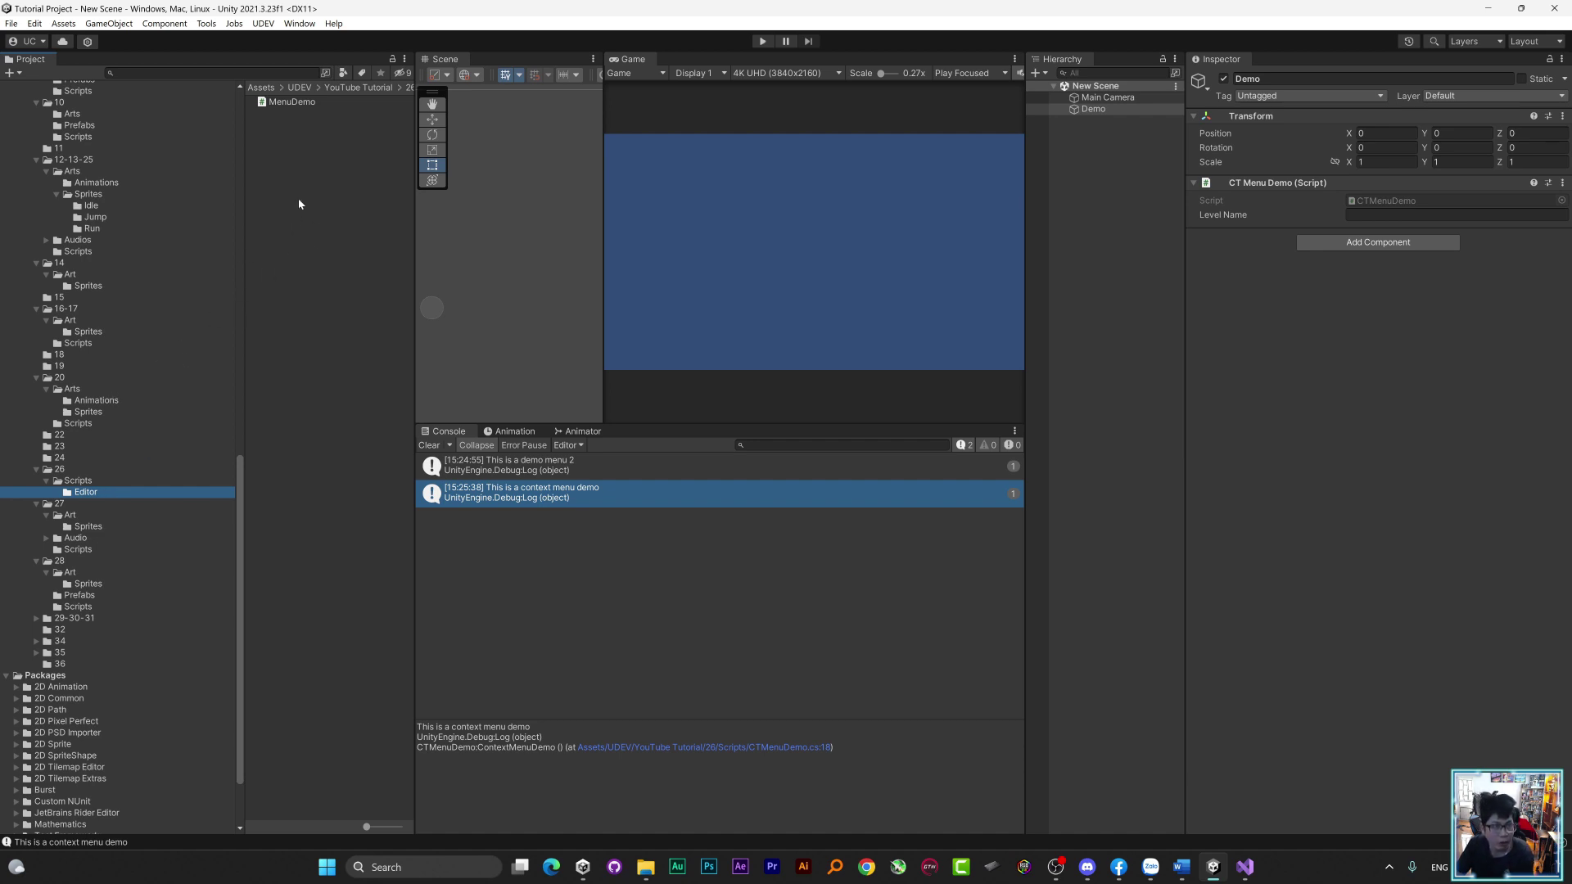
pyautogui.click(90, 480)
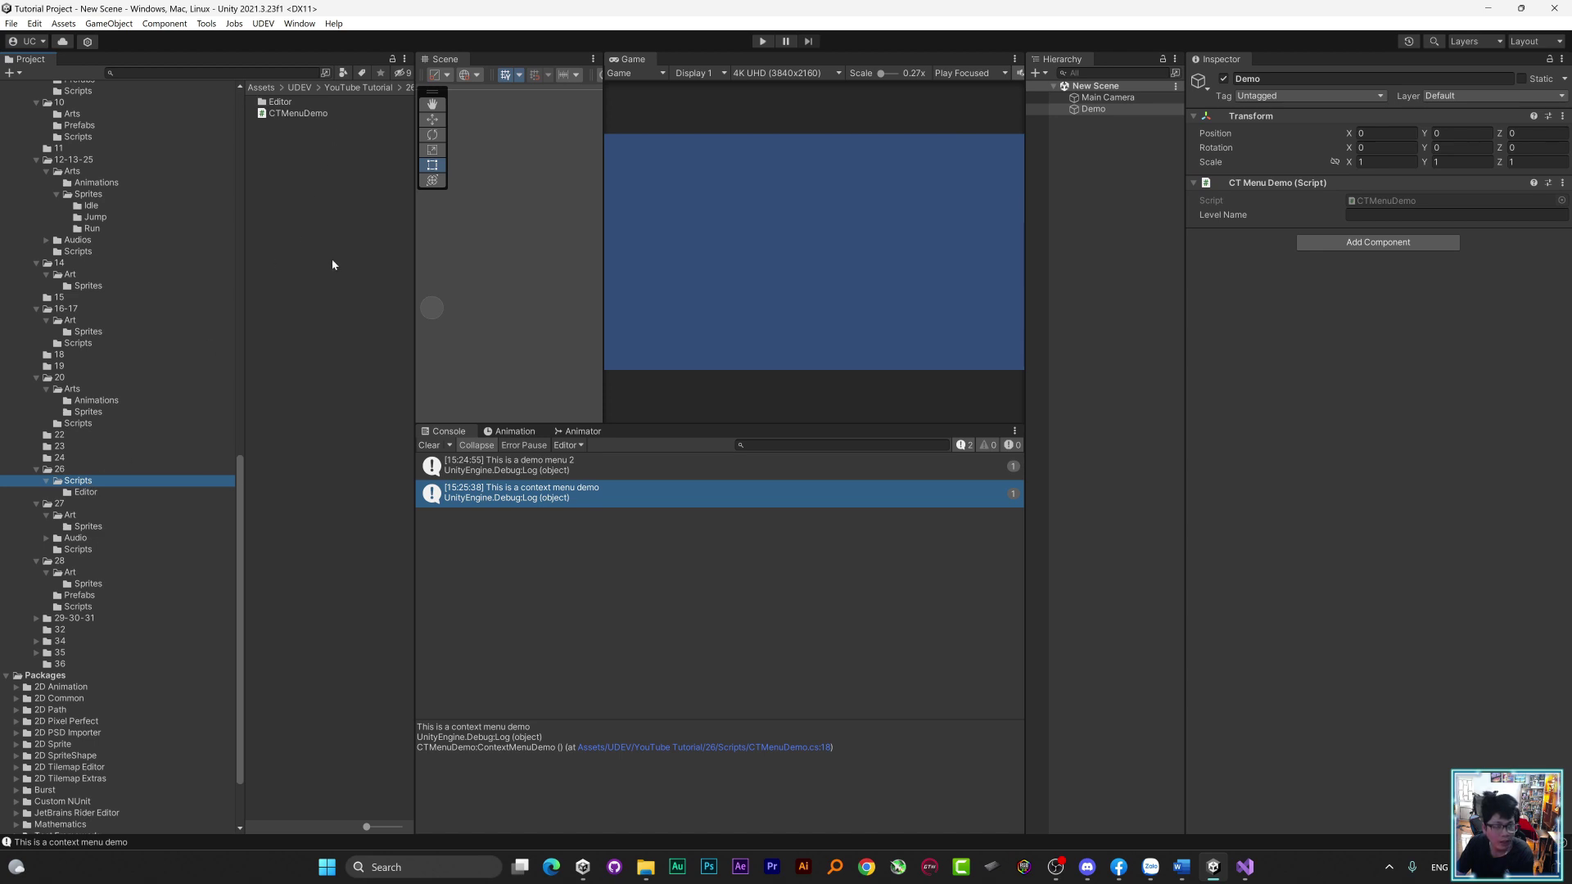
pyautogui.rightClick(1304, 185)
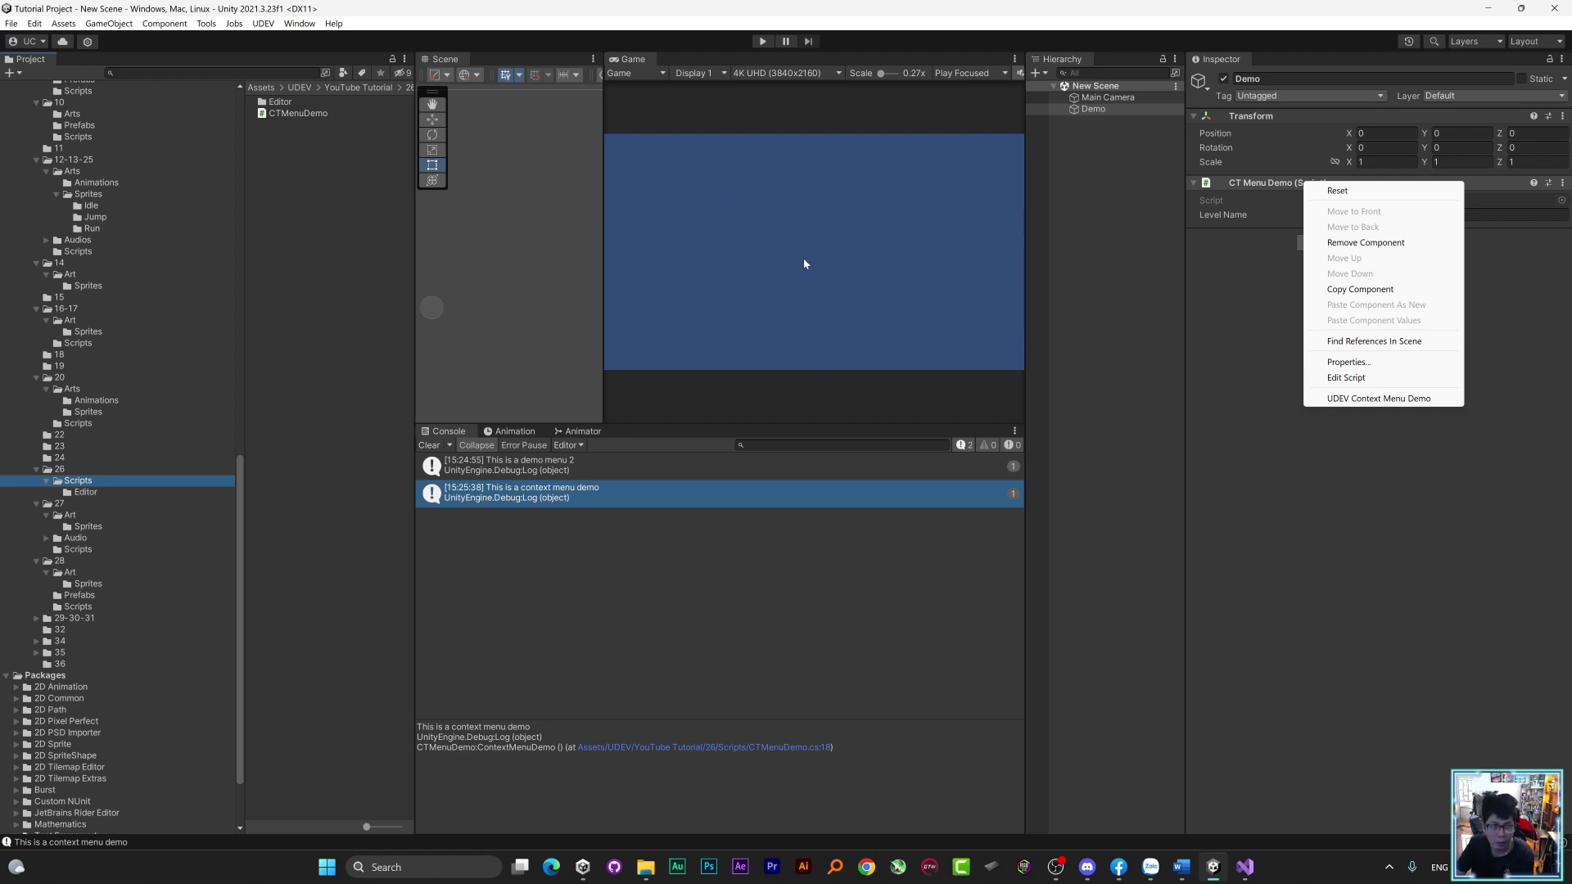
# Review CTMenuDemo's ContextMenuItem and ContextMenu attributes in Visual Studio, then select Demo in Unity
pyautogui.click(306, 118)
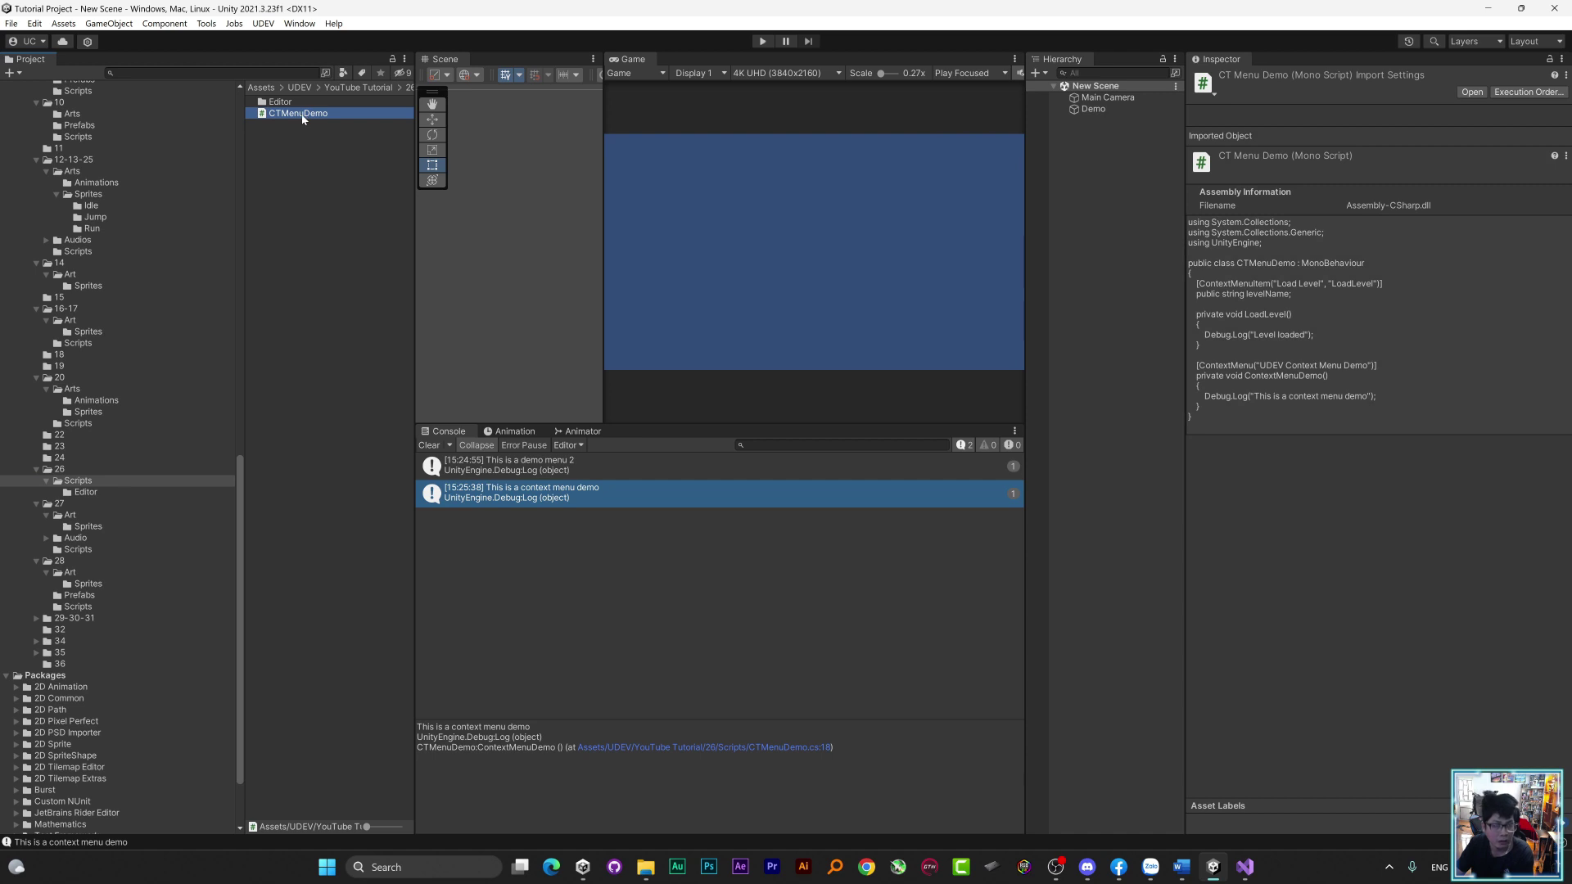
pyautogui.doubleClick(302, 115)
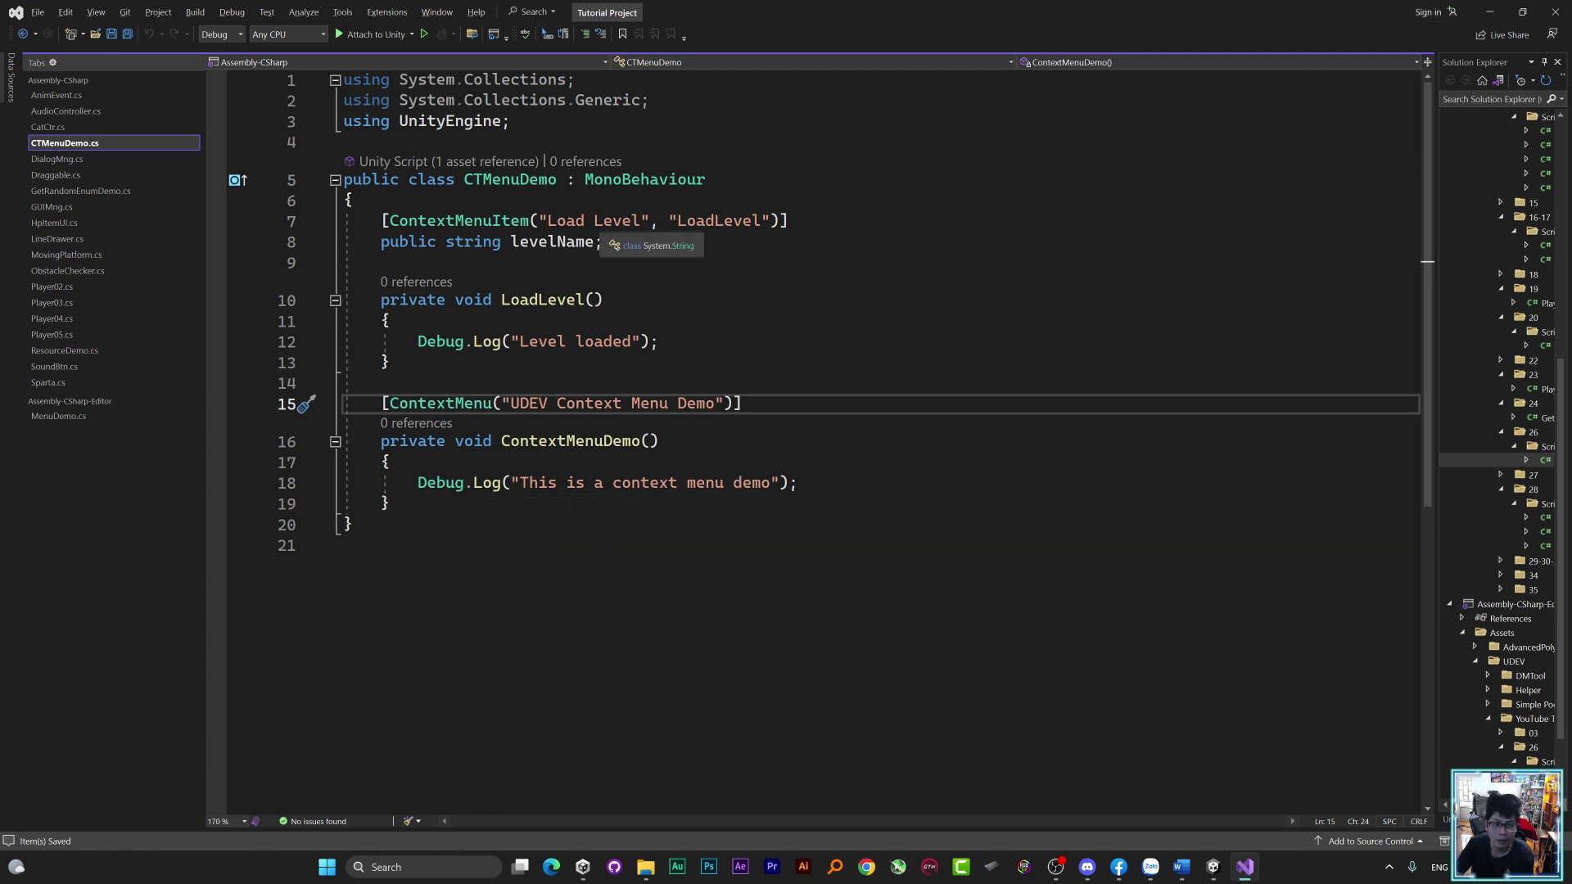
pyautogui.click(1490, 13)
pyautogui.click(1130, 110)
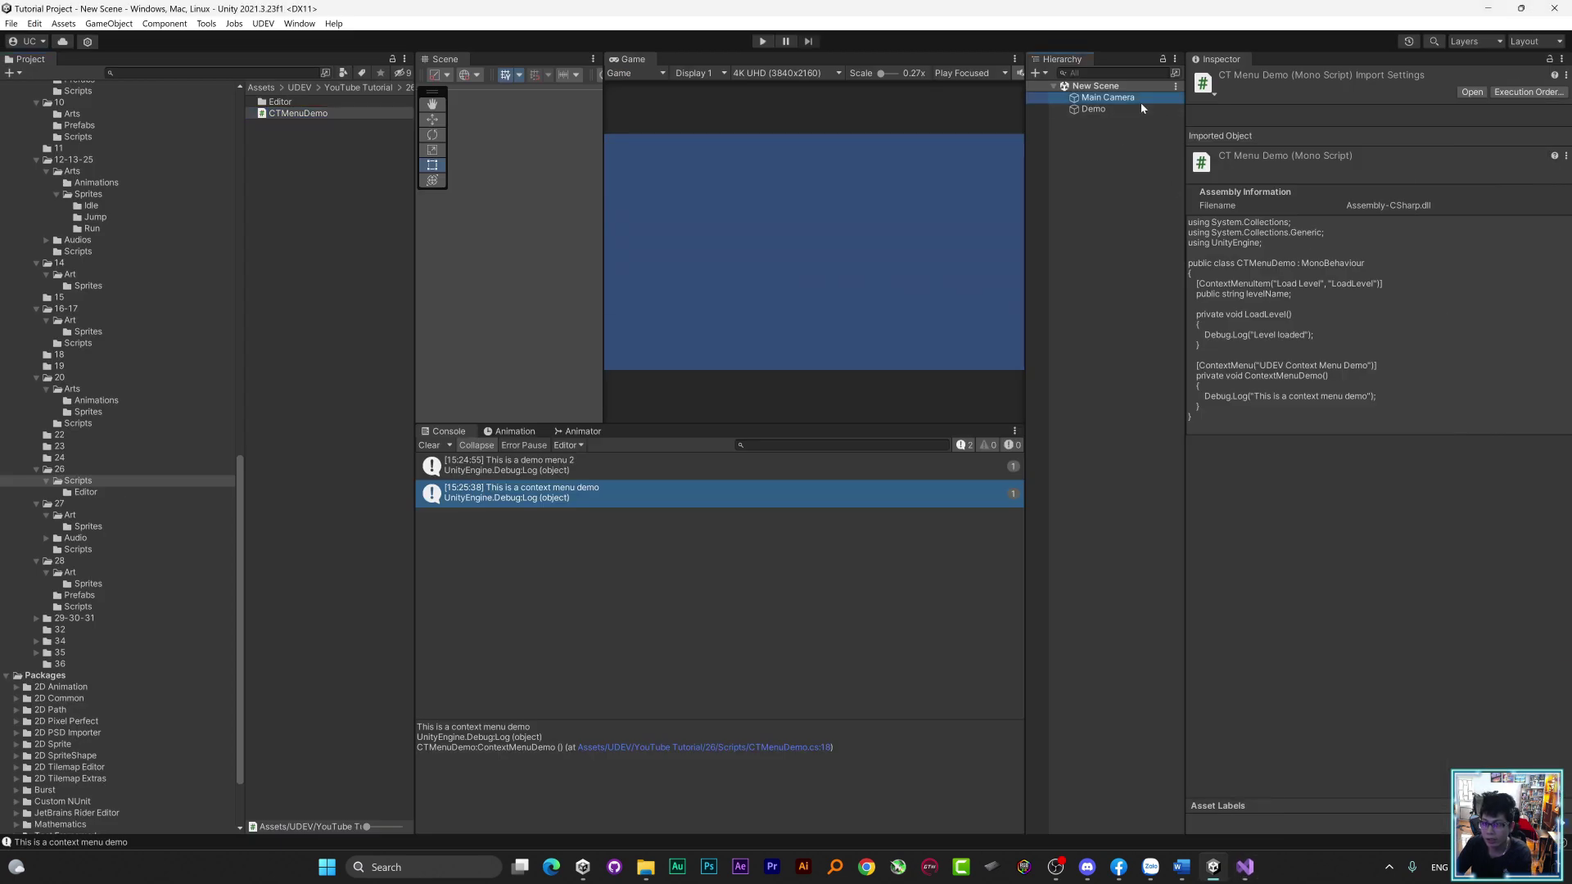
# Run Load Level from the Level Name field's menu to log 'Level loaded', then return to Visual Studio
pyautogui.rightClick(1327, 212)
pyautogui.rightClick(1254, 215)
pyautogui.rightClick(1254, 214)
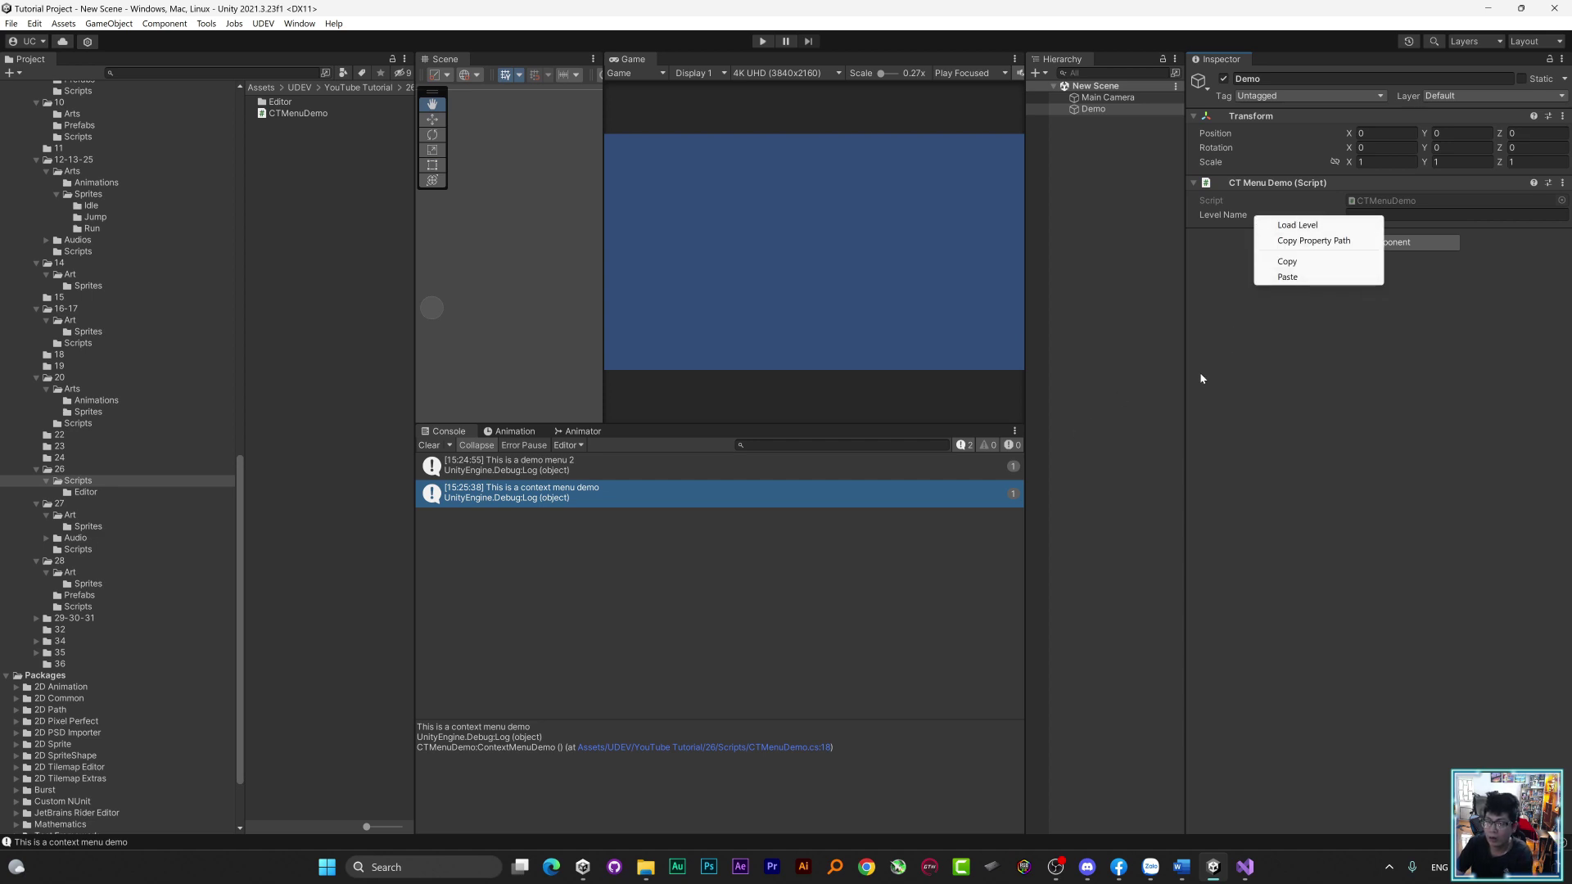
pyautogui.click(1323, 225)
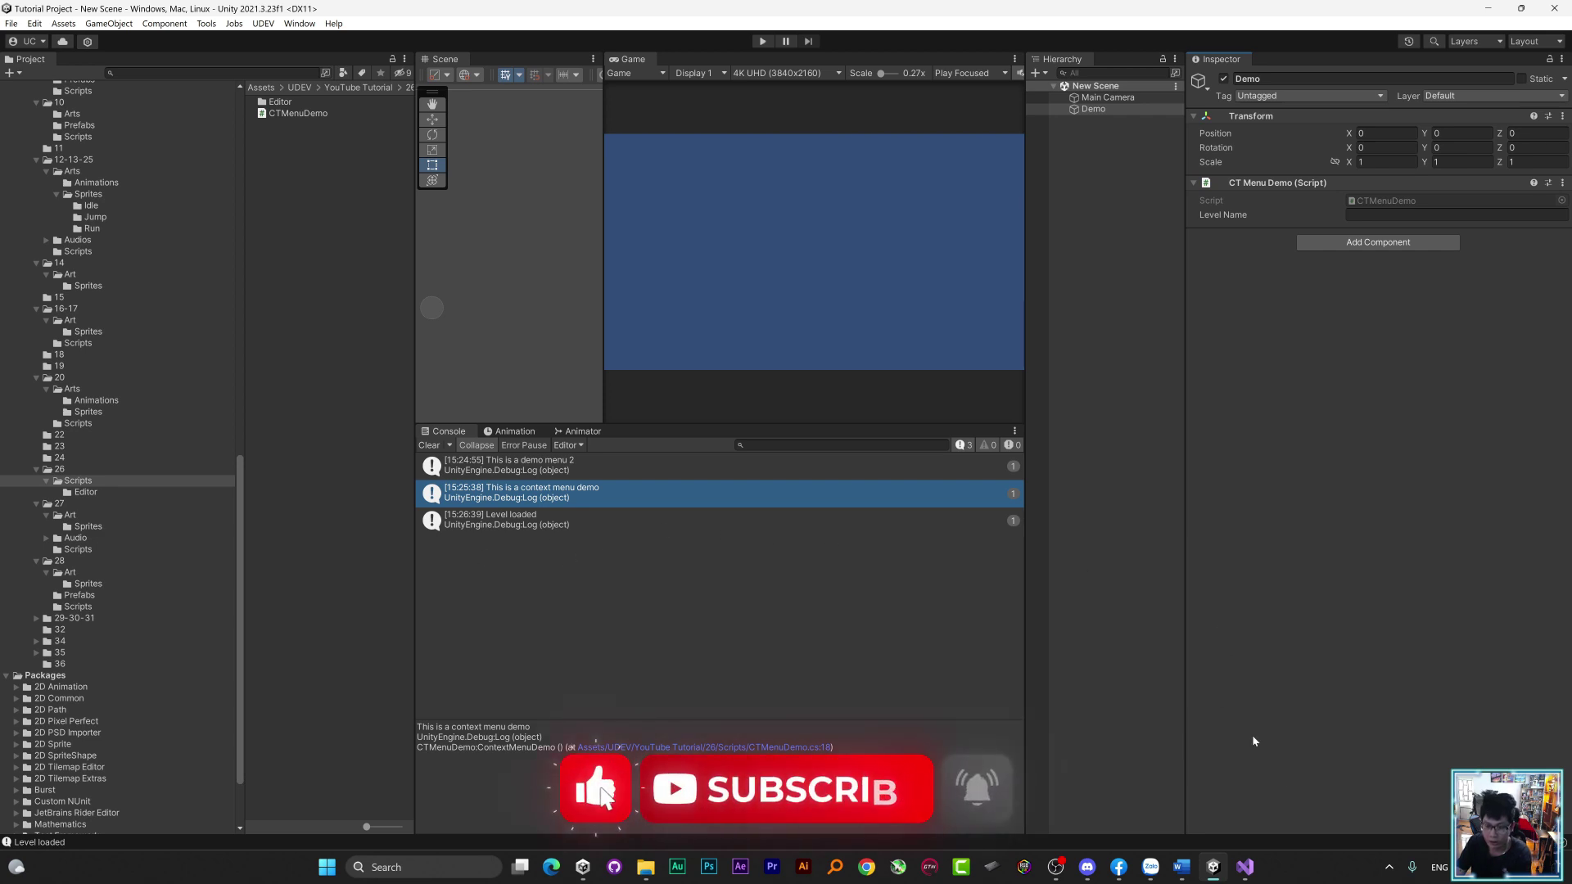
pyautogui.click(1245, 866)
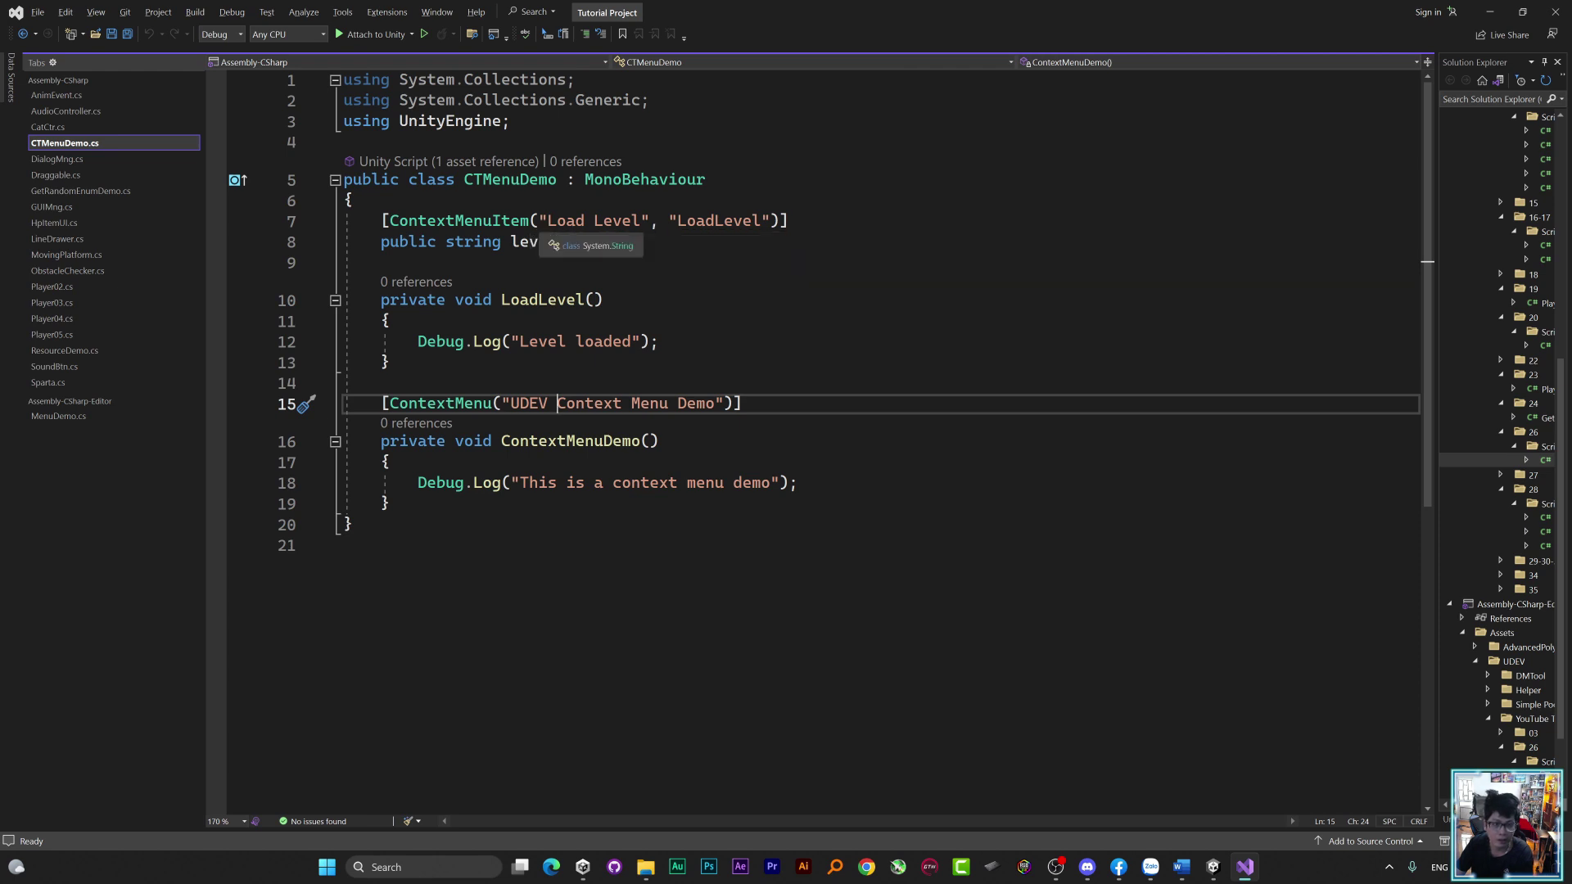
# Highlight the 'Load Level' label and 'LoadLevel' method name on line 7, then return to Unity
pyautogui.moveTo(539, 221); pyautogui.dragTo(623, 221)
pyautogui.hotkey('shift', 'Right')
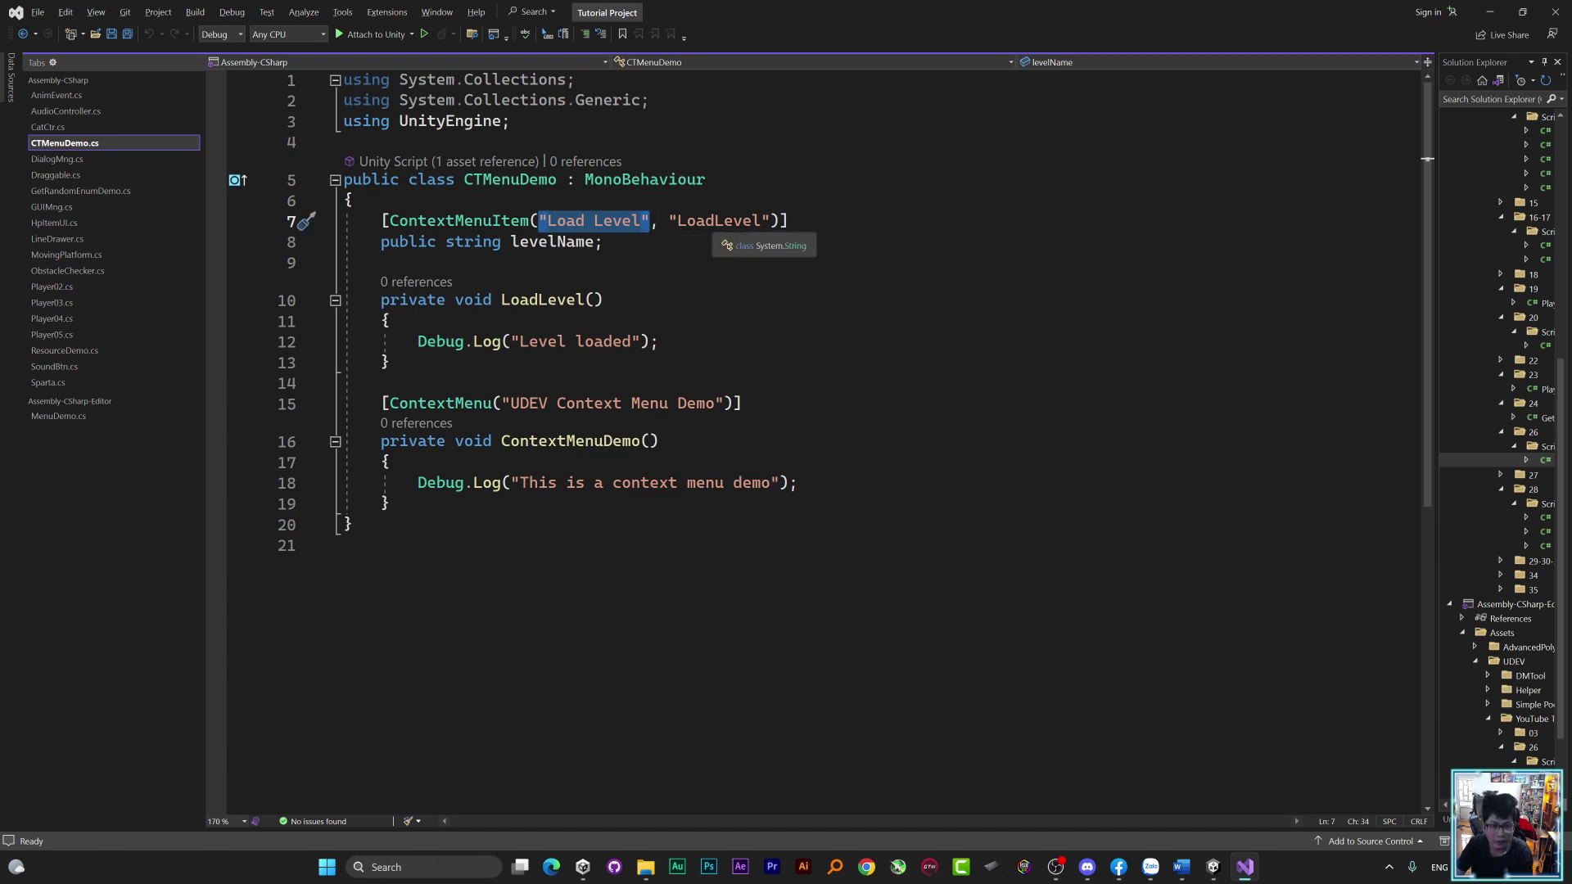
pyautogui.moveTo(670, 221); pyautogui.dragTo(771, 221)
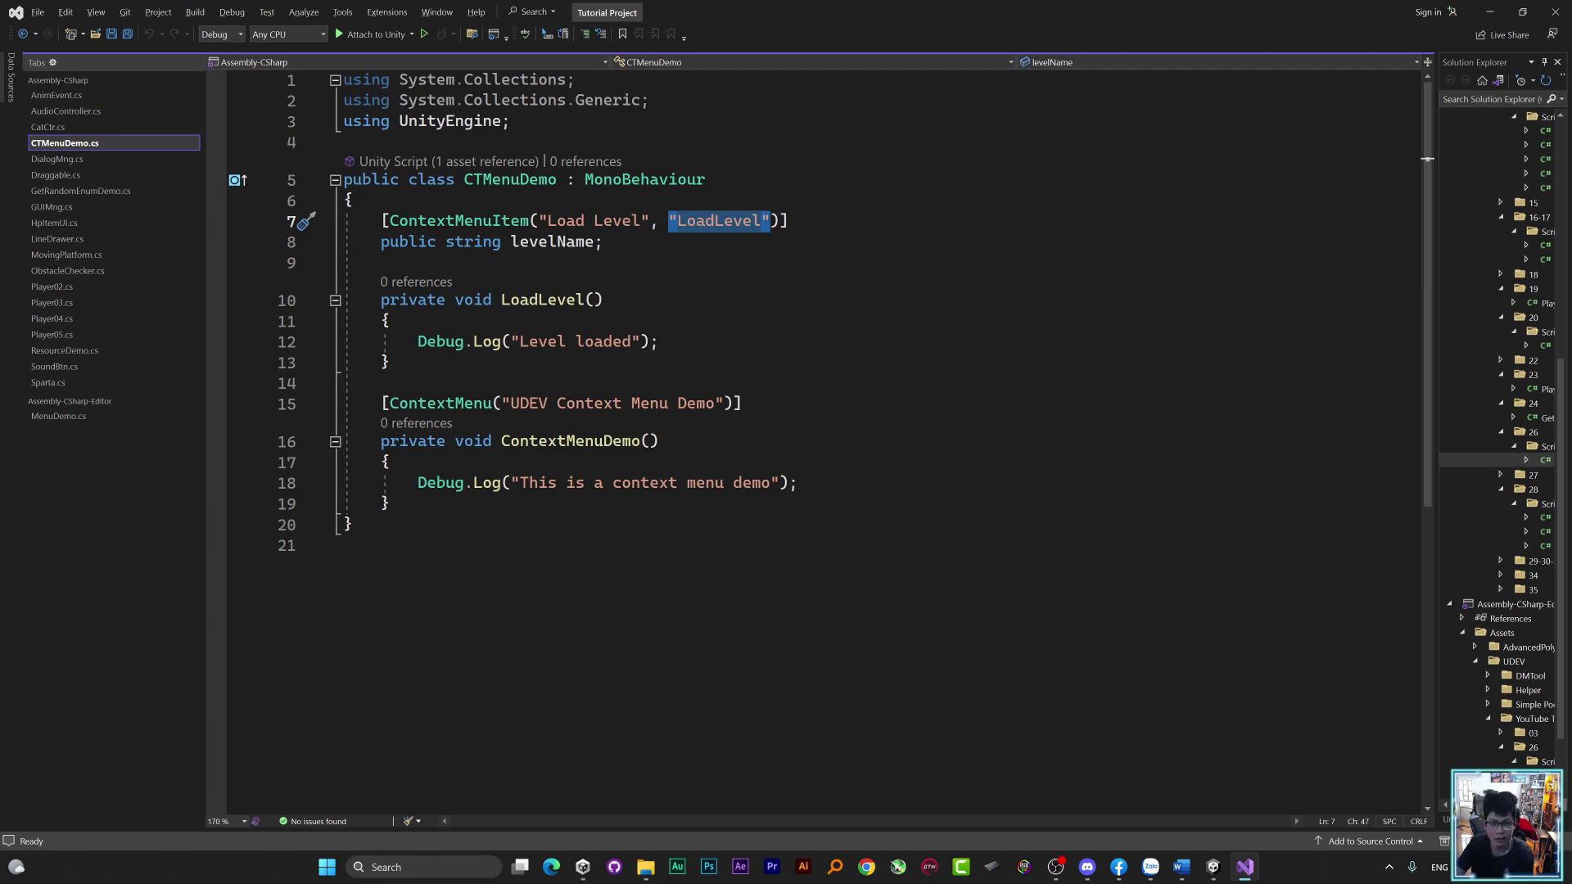
pyautogui.click(1489, 11)
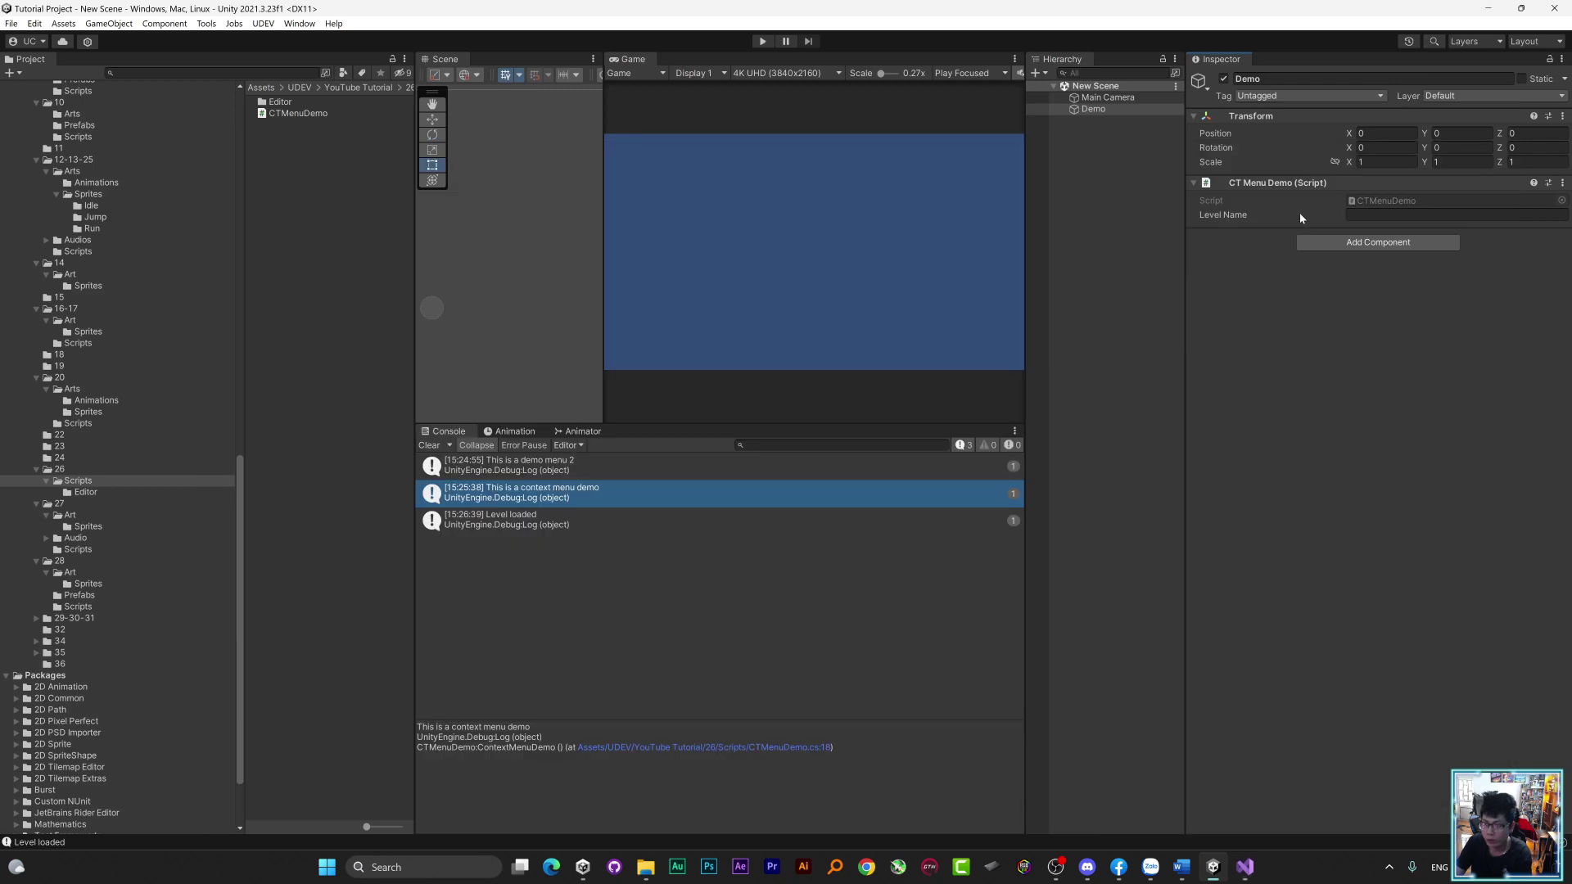
# Recheck the Load Level entry on Level Name, then bring the CTMenuDemo code back up
pyautogui.rightClick(1299, 213)
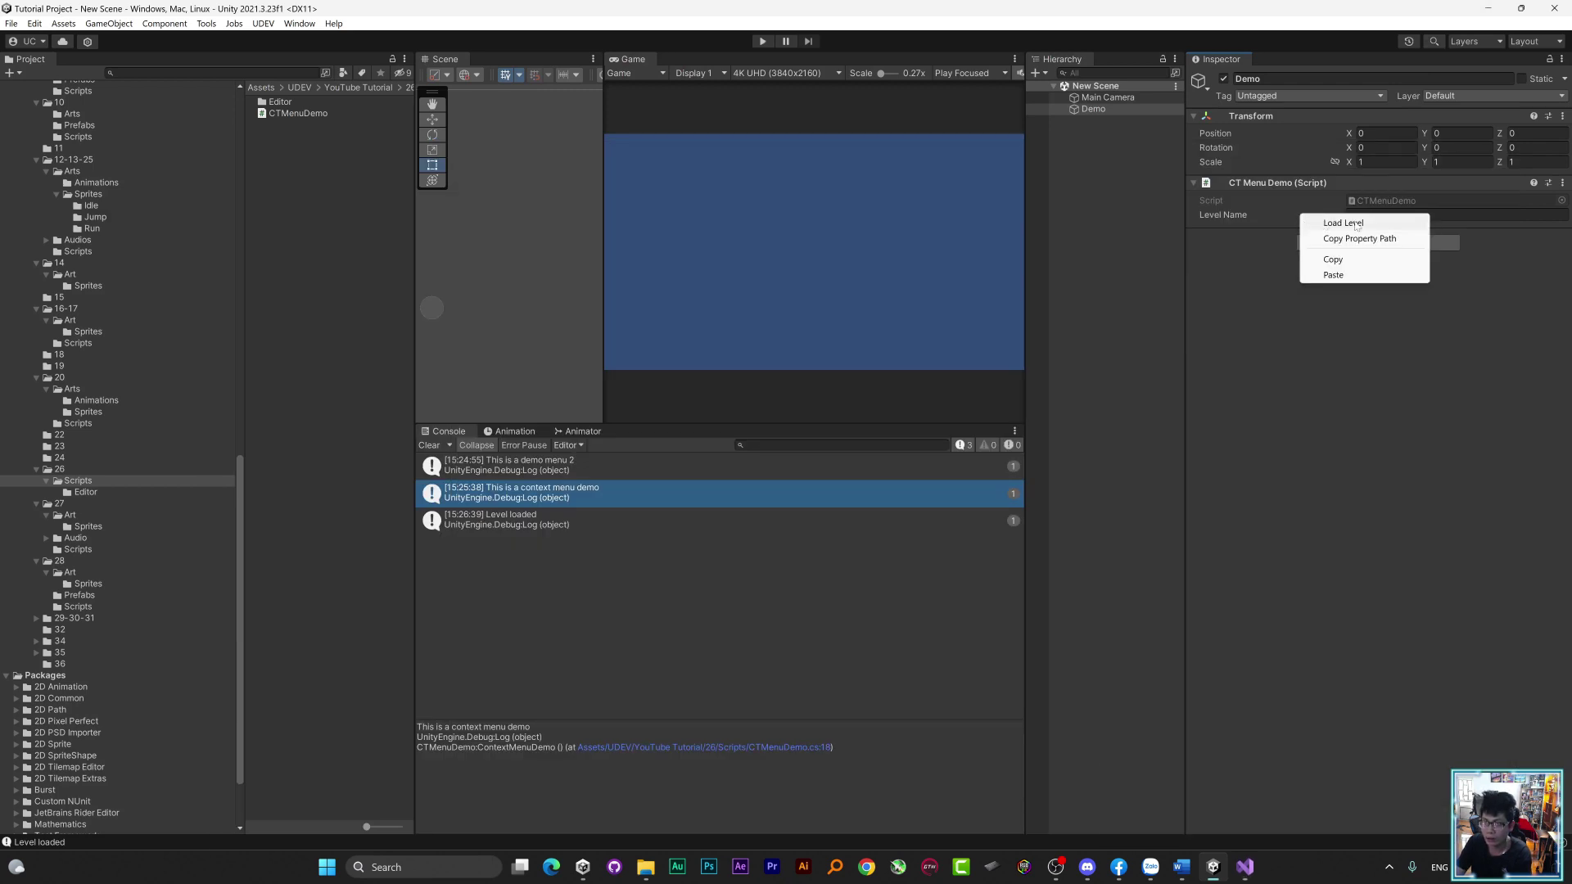
pyautogui.click(1487, 9)
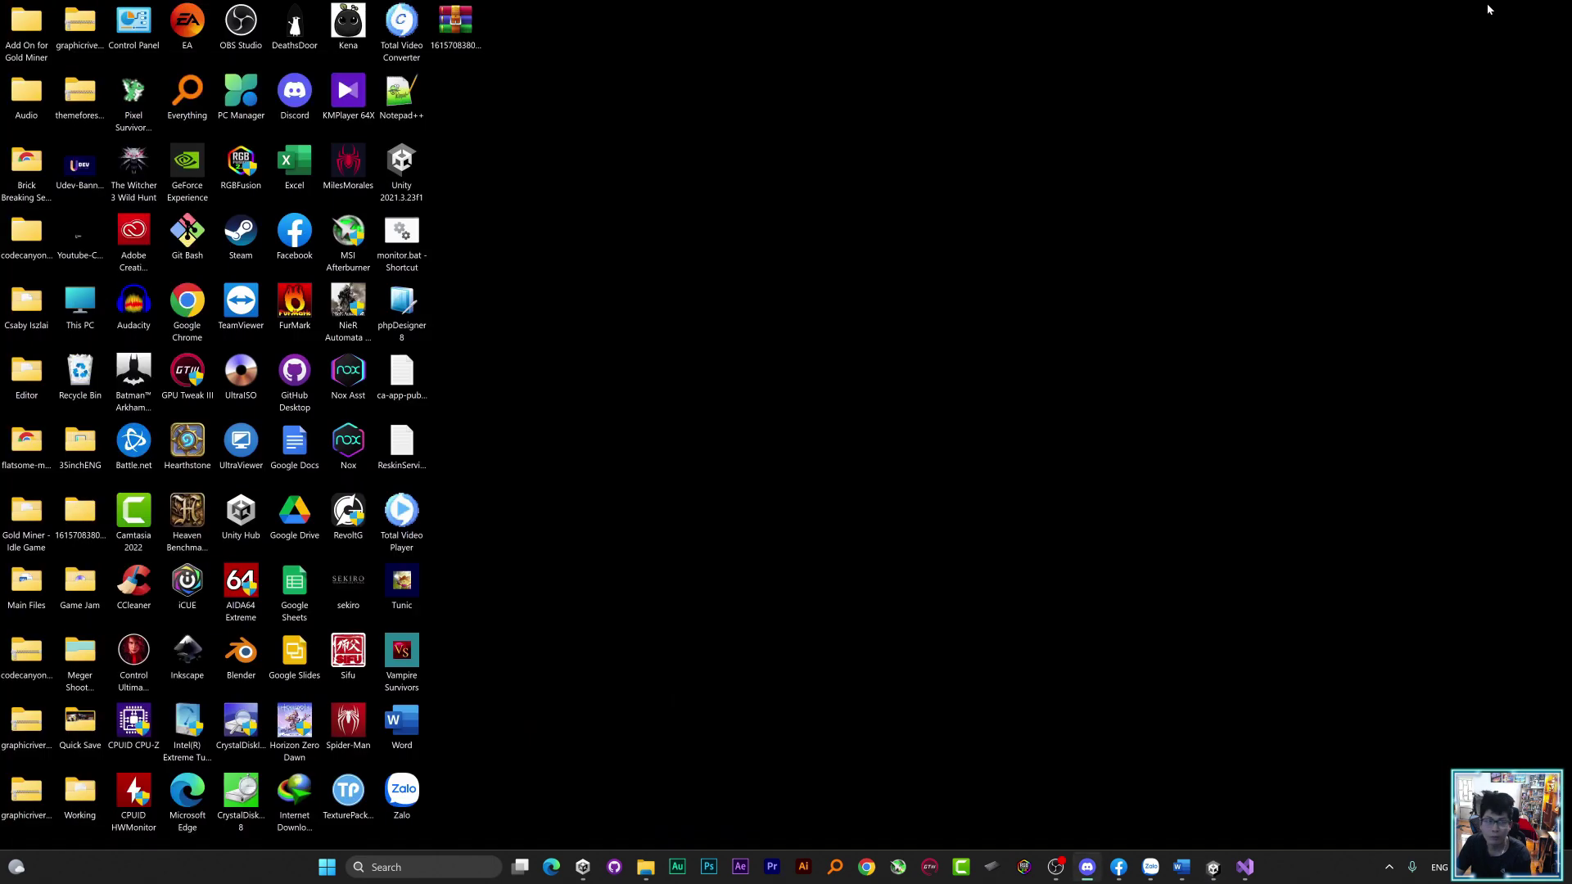
pyautogui.click(1244, 869)
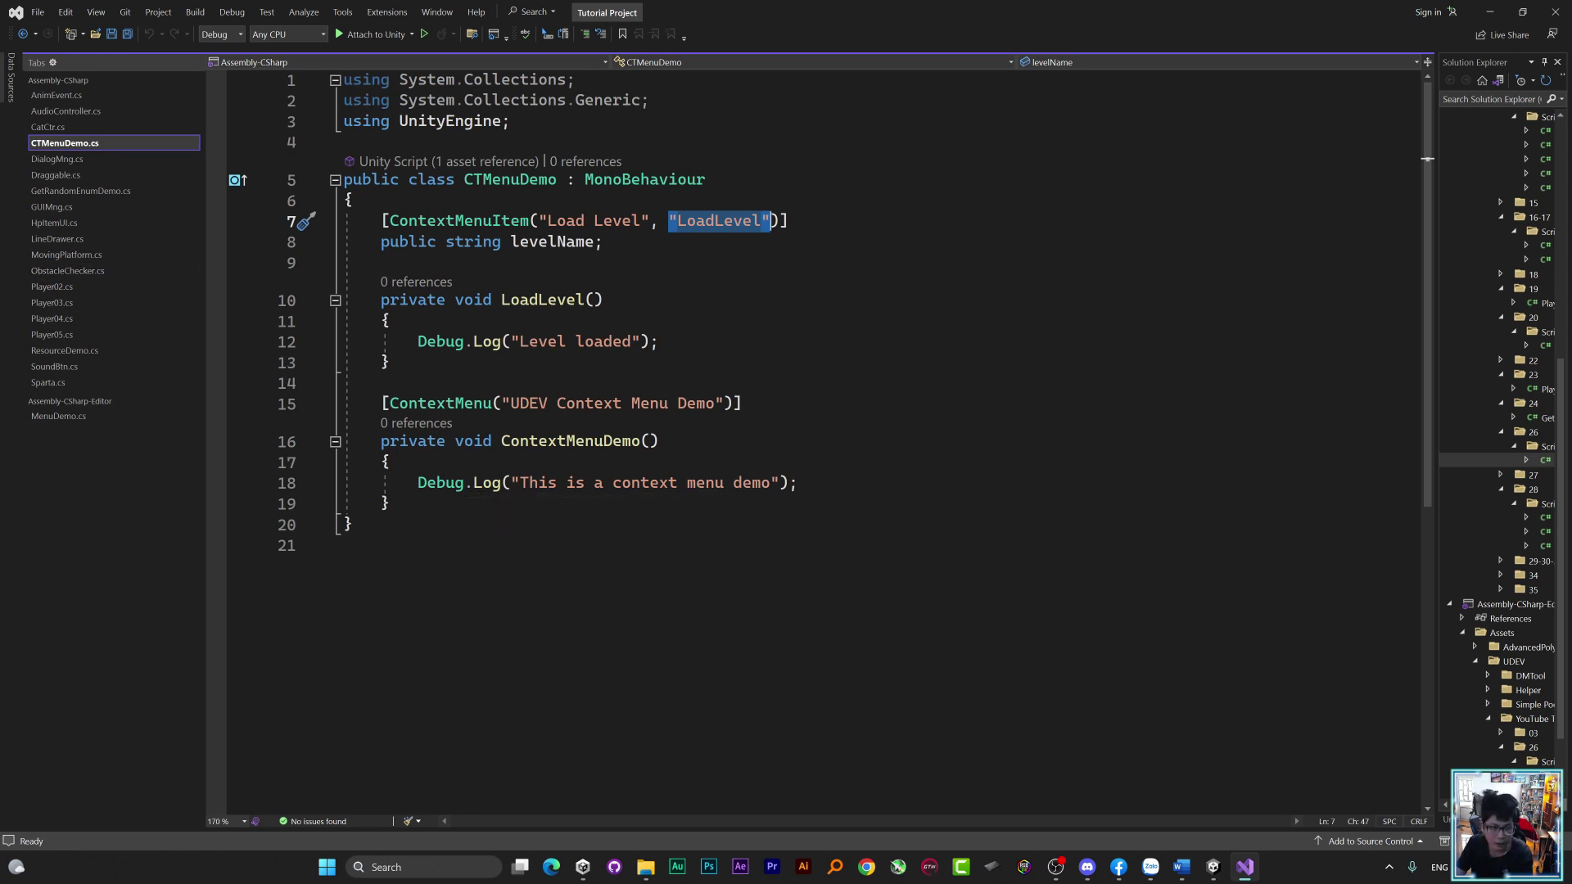
# Select the Debug.Log statement on line 18, then bring the Unity editor back
pyautogui.click(455, 483)
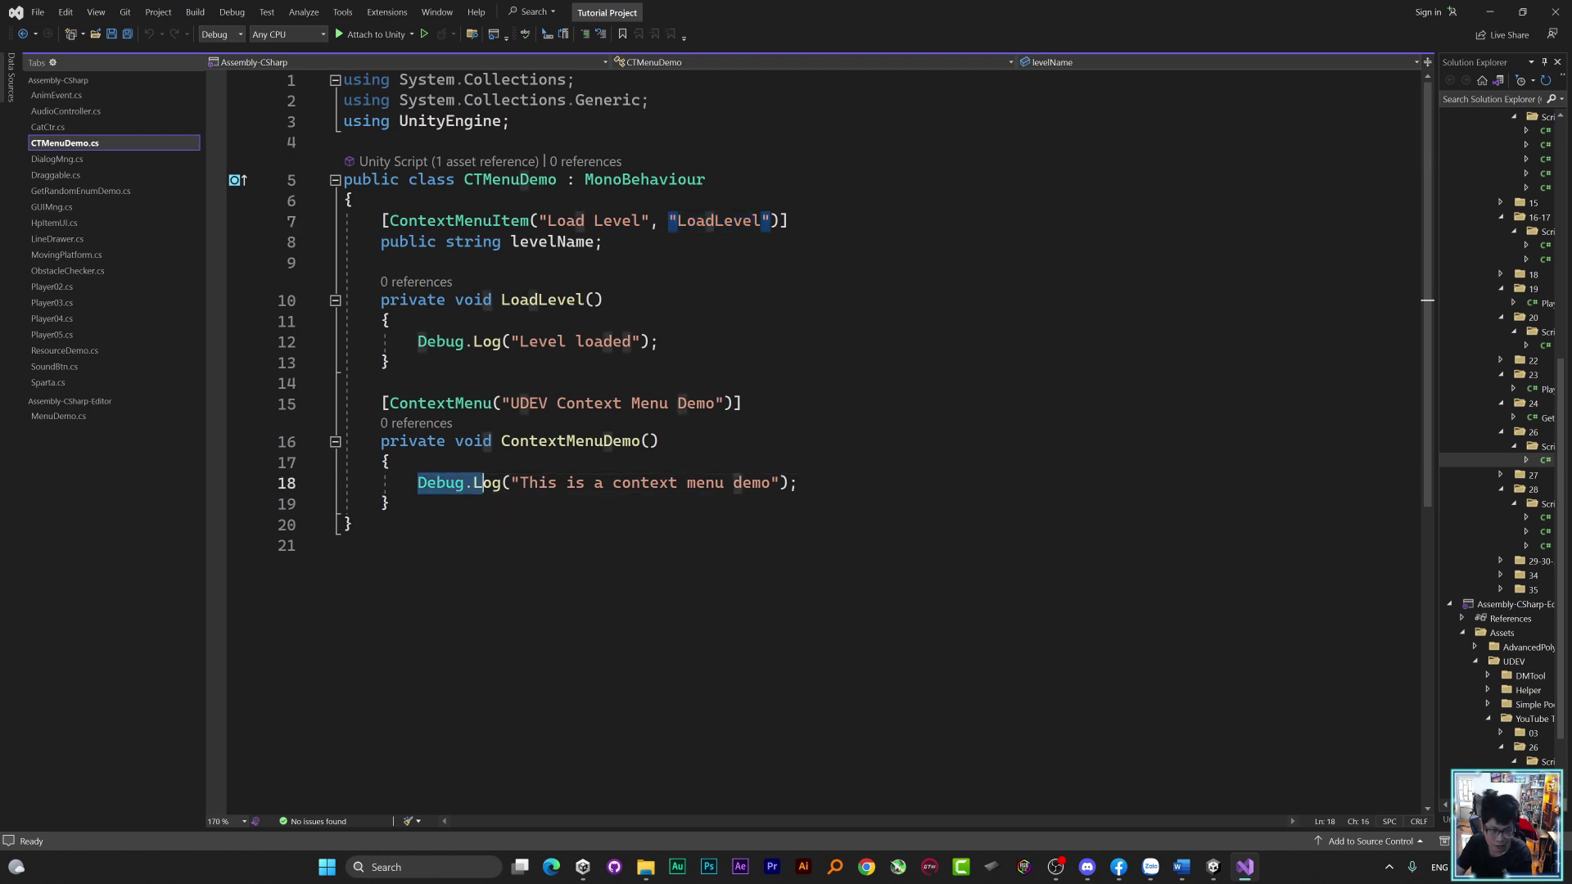
pyautogui.moveTo(455, 483); pyautogui.dragTo(799, 483)
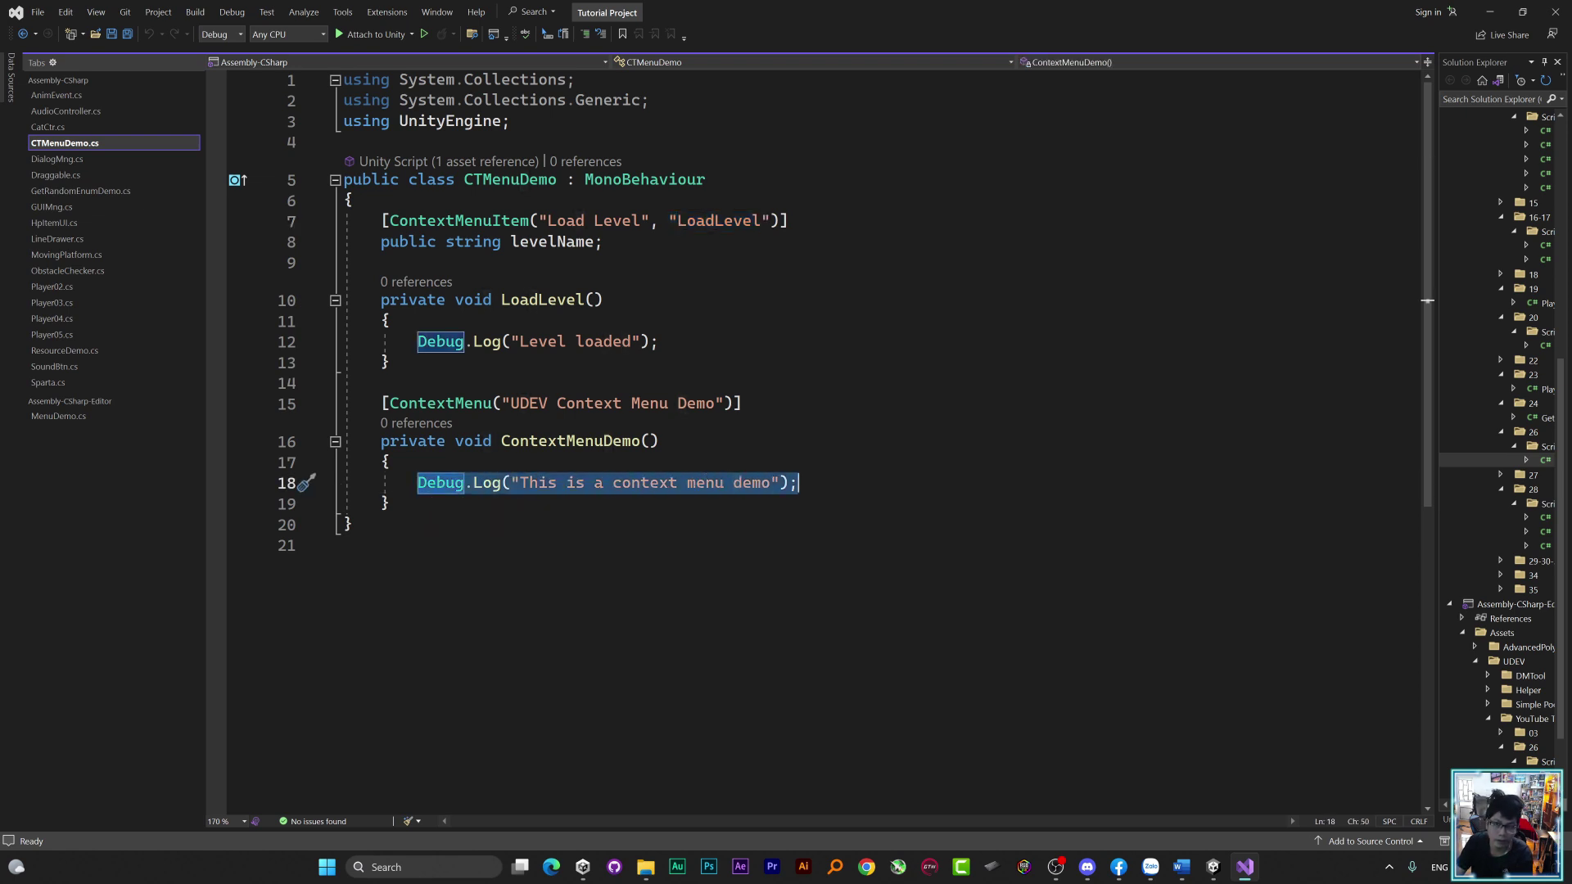
pyautogui.click(1490, 11)
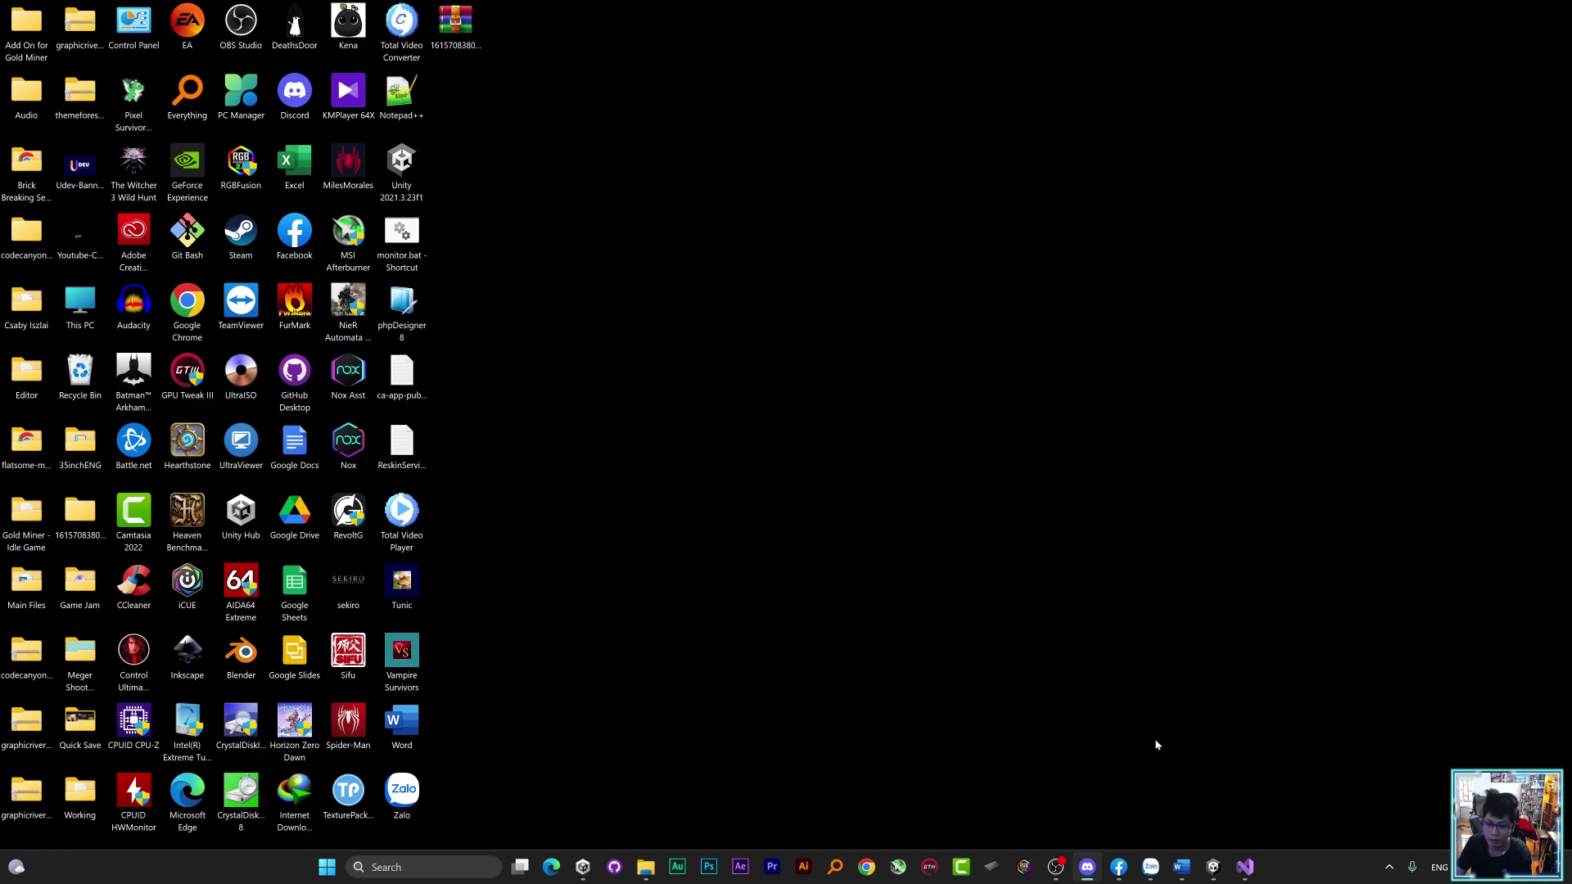
pyautogui.click(1214, 867)
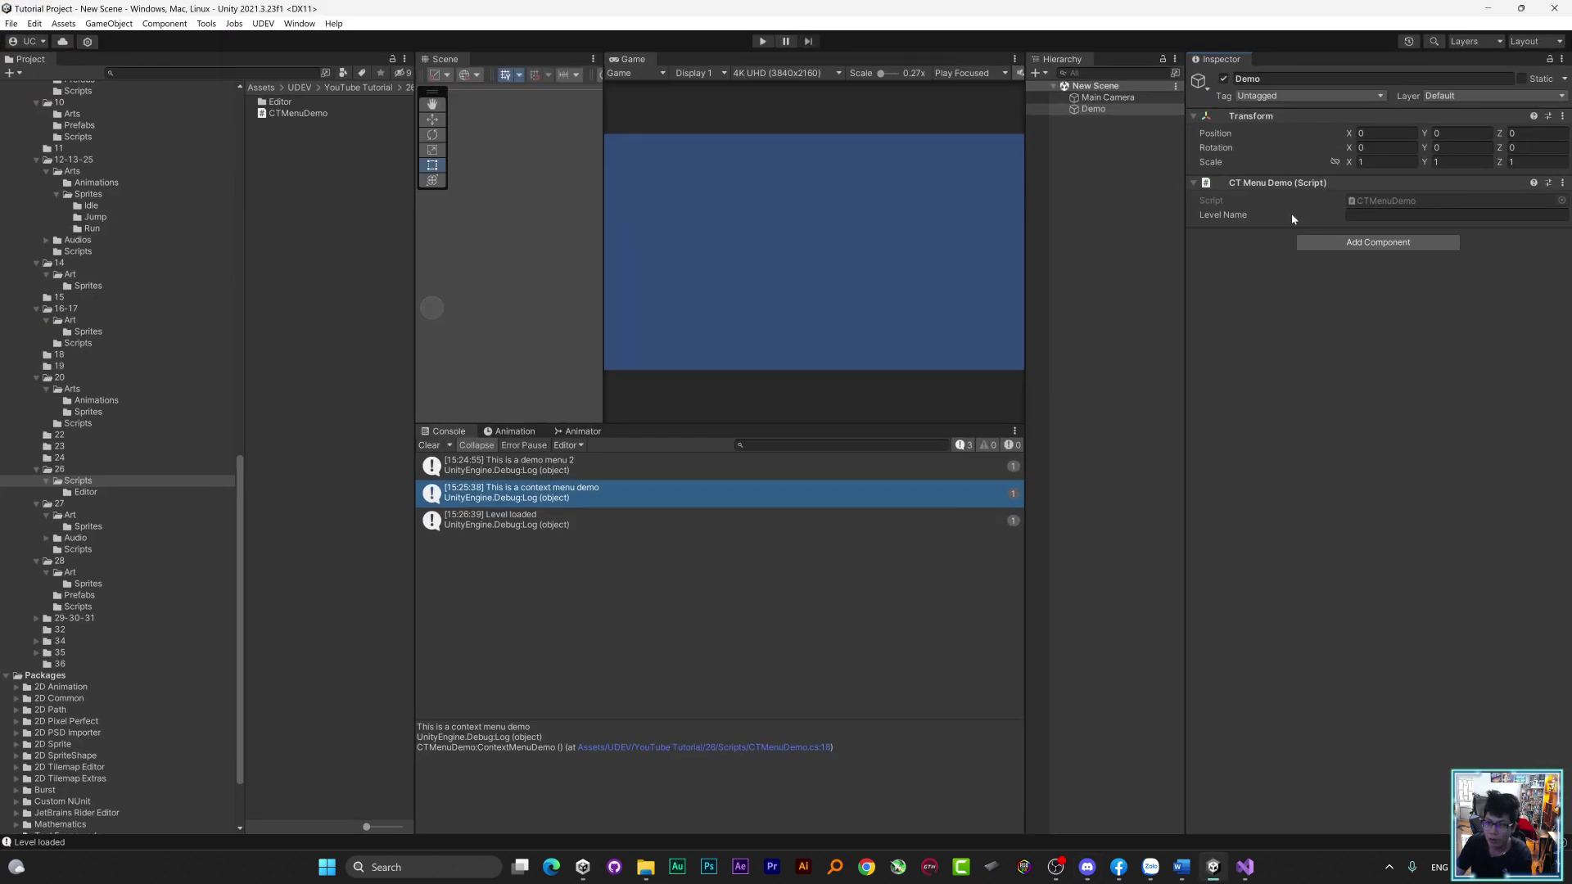
# Show the CT Menu Demo (Script) component menu containing 'UDEV Context Menu Demo'
pyautogui.rightClick(1310, 185)
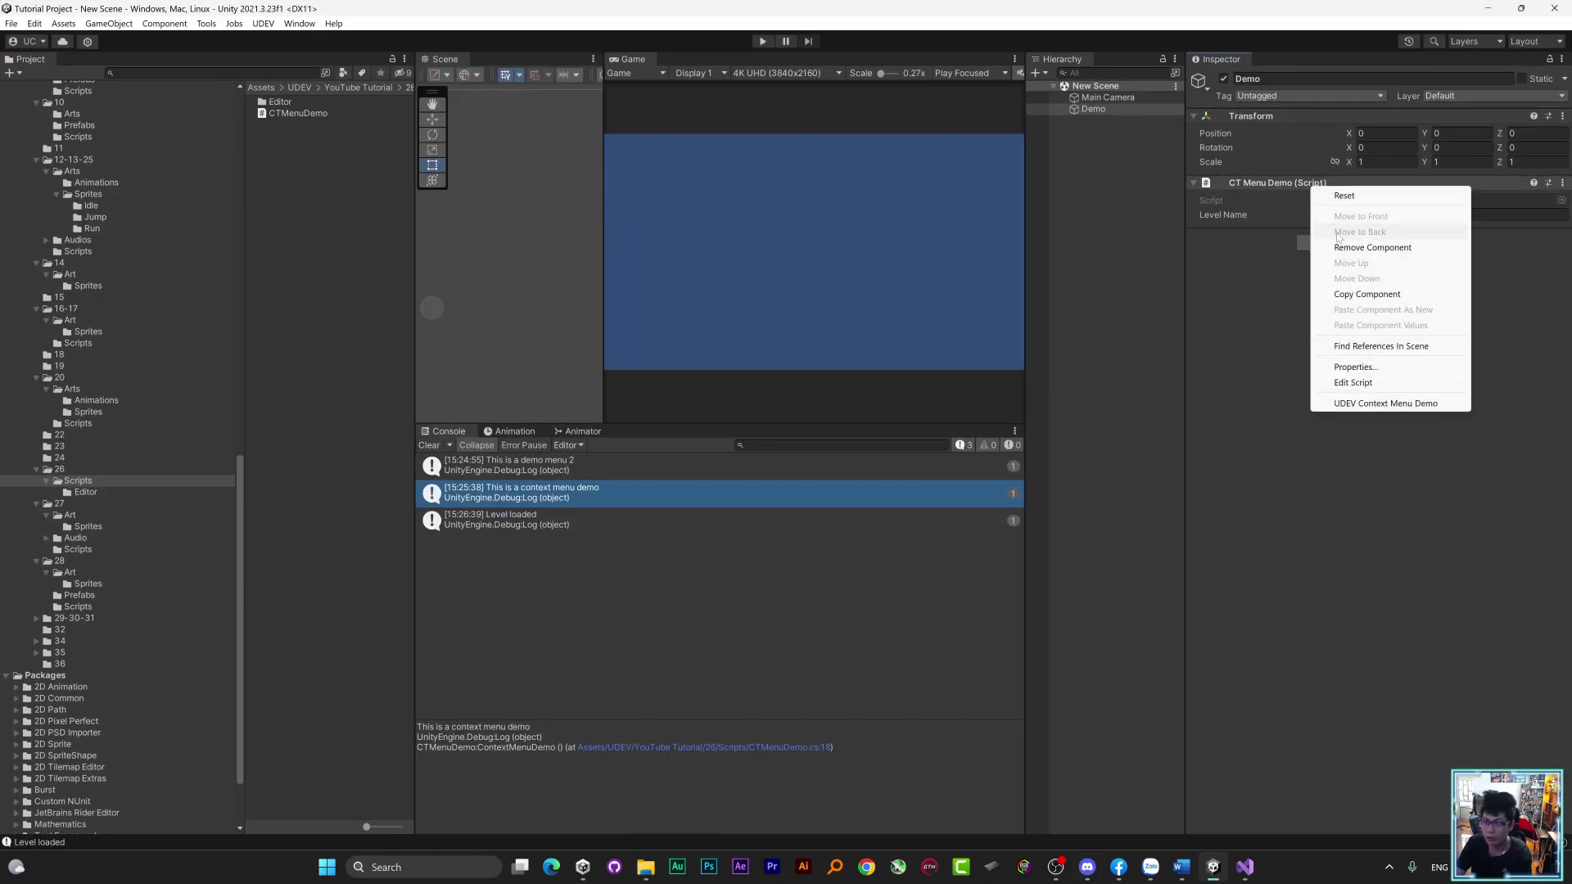